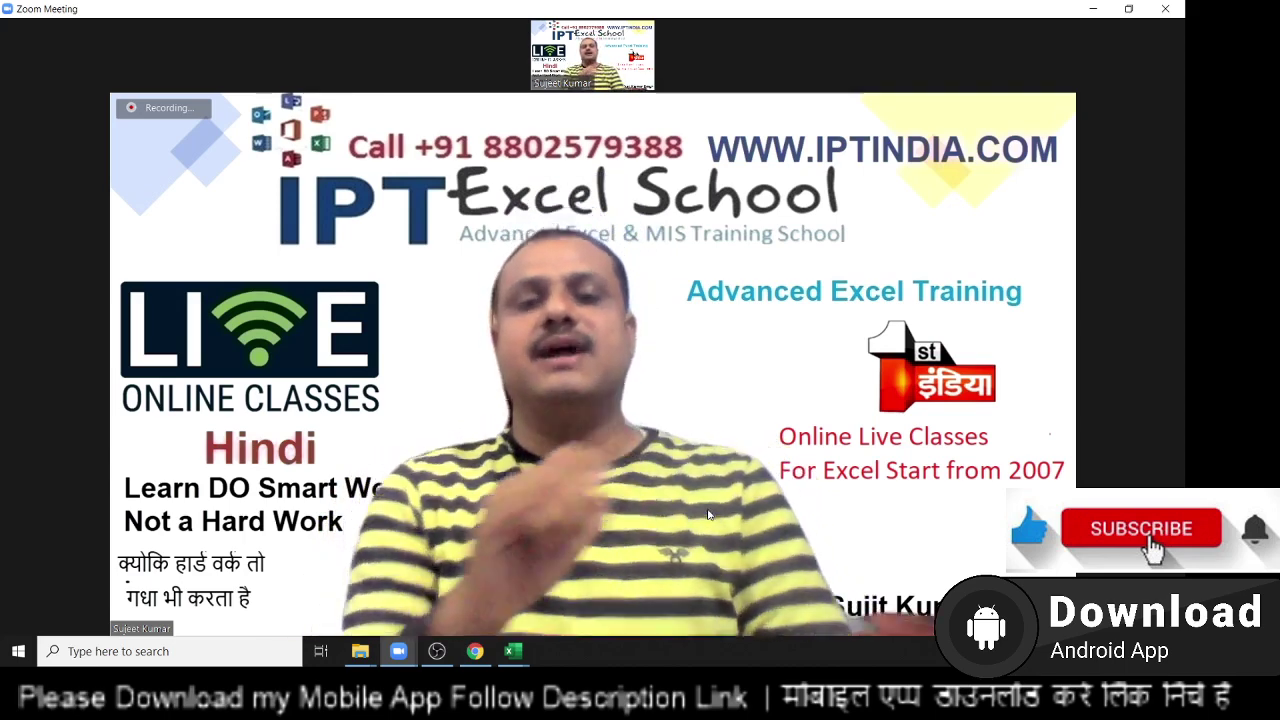
- Bring up the Zoom meeting toolbar and its Share Screen option
{"action": "mouse_move", "coordinate": [730, 553]}
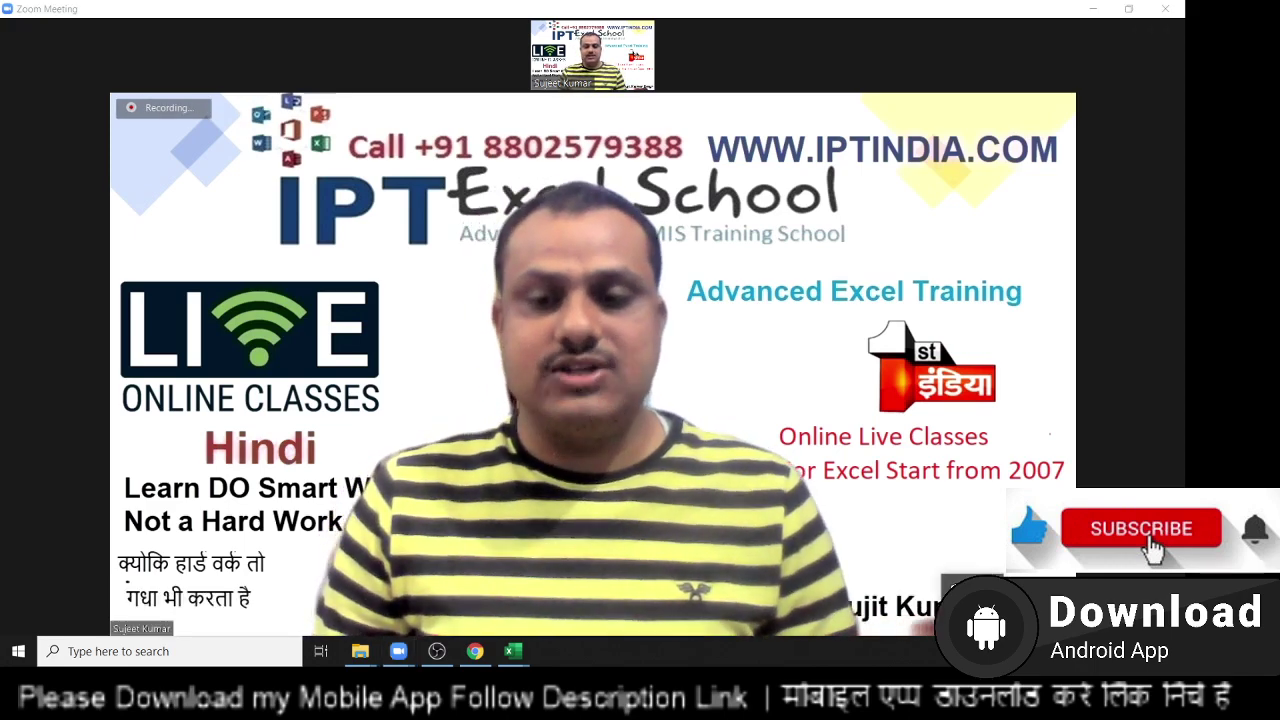
{"action": "mouse_move", "coordinate": [626, 376]}
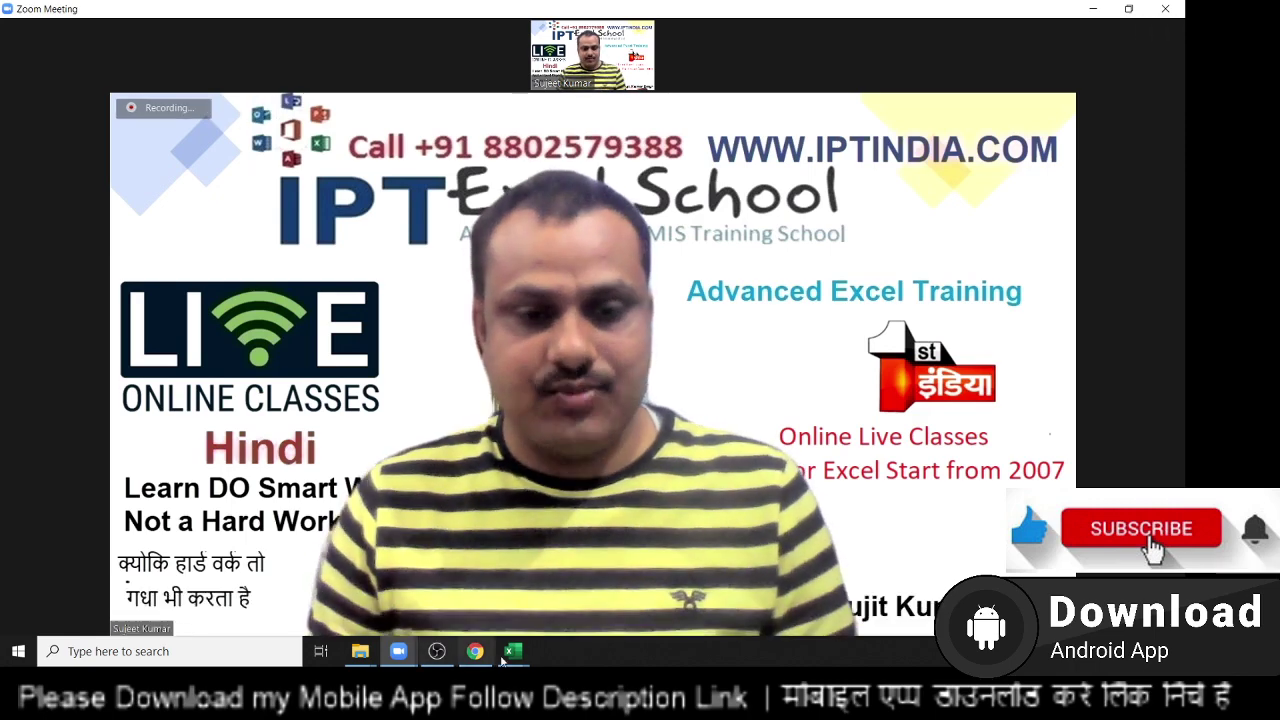
- Share the Excel window in Zoom and open the recent DataP workbook
{"action": "left_click", "coordinate": [655, 612]}
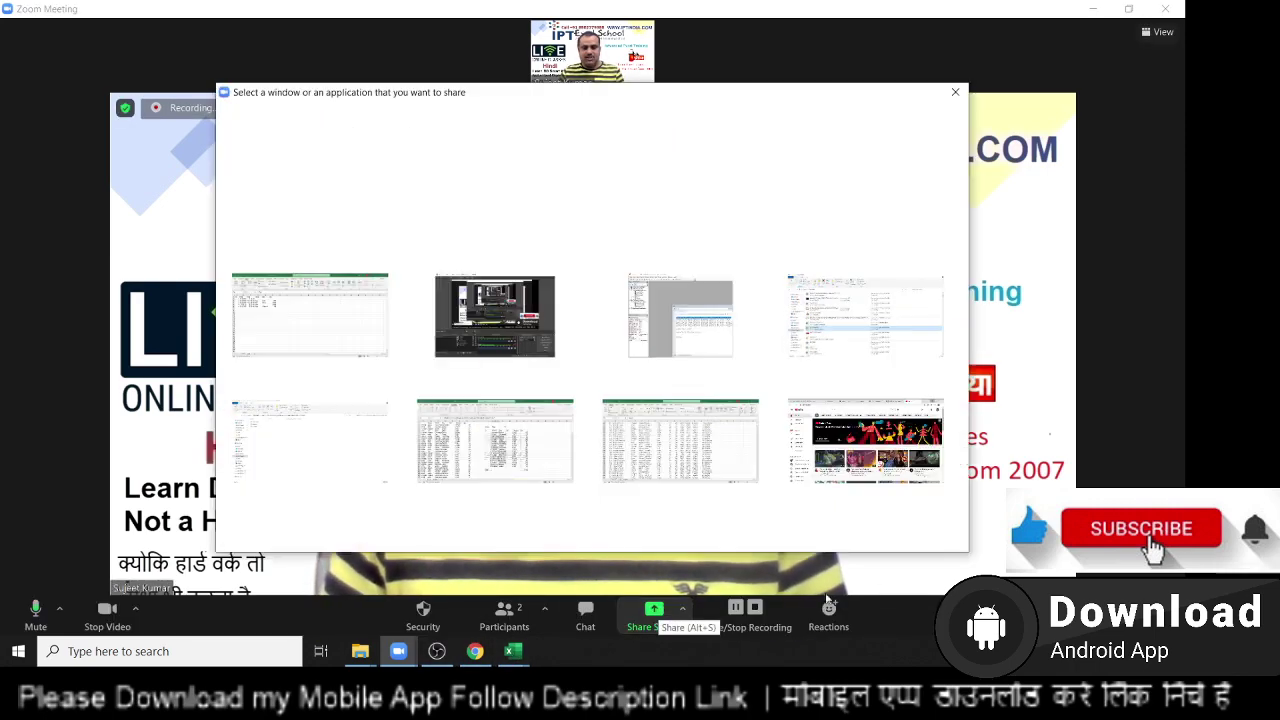
{"action": "left_click", "coordinate": [906, 540]}
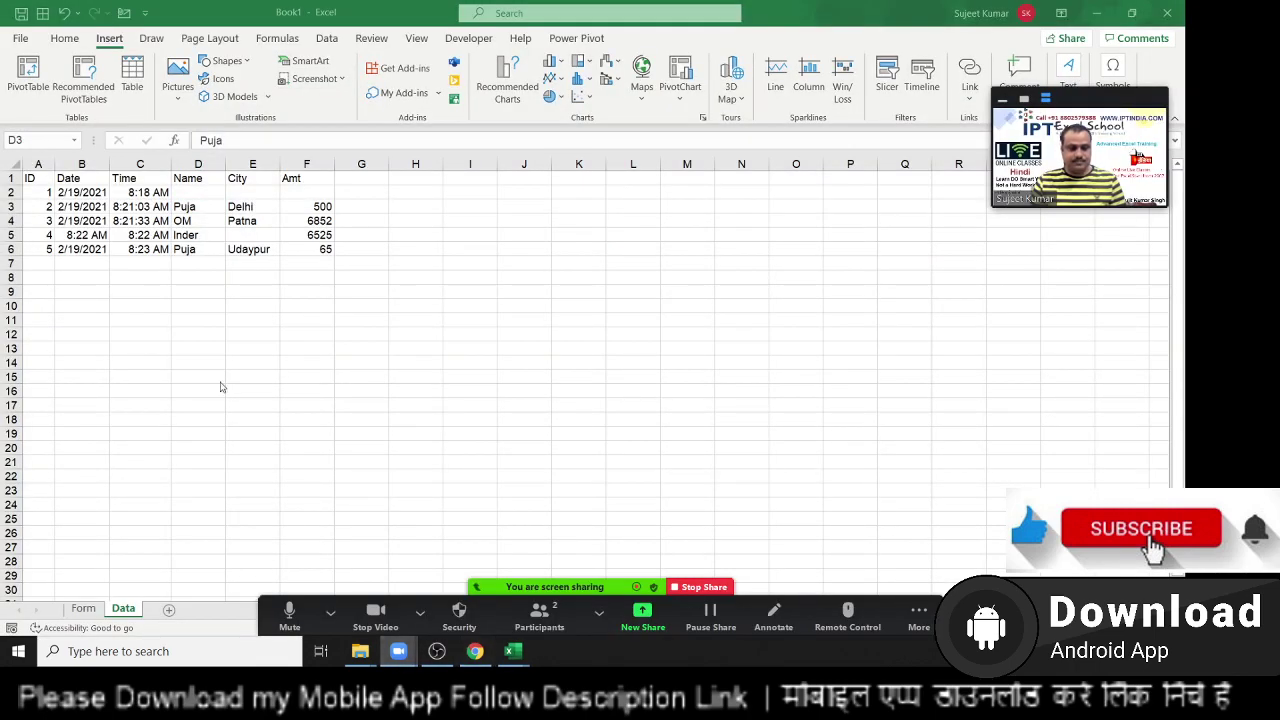
{"action": "left_click", "coordinate": [20, 38]}
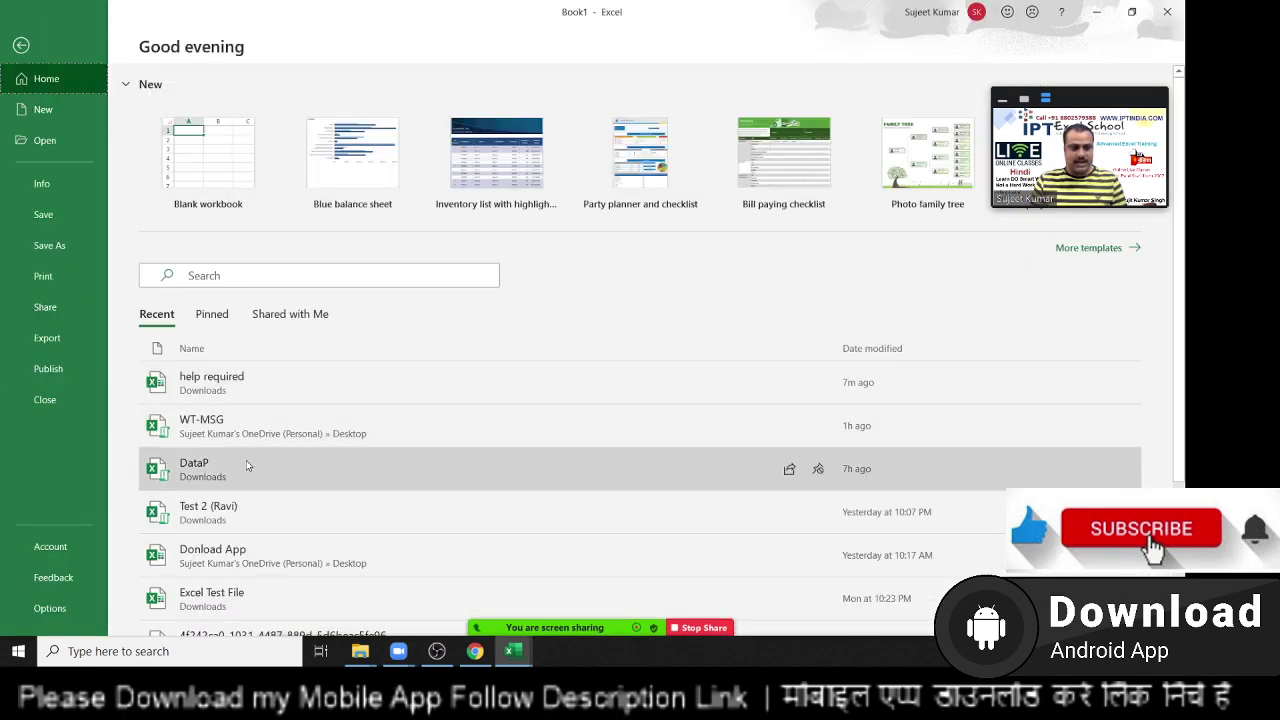
{"action": "left_click", "coordinate": [246, 460]}
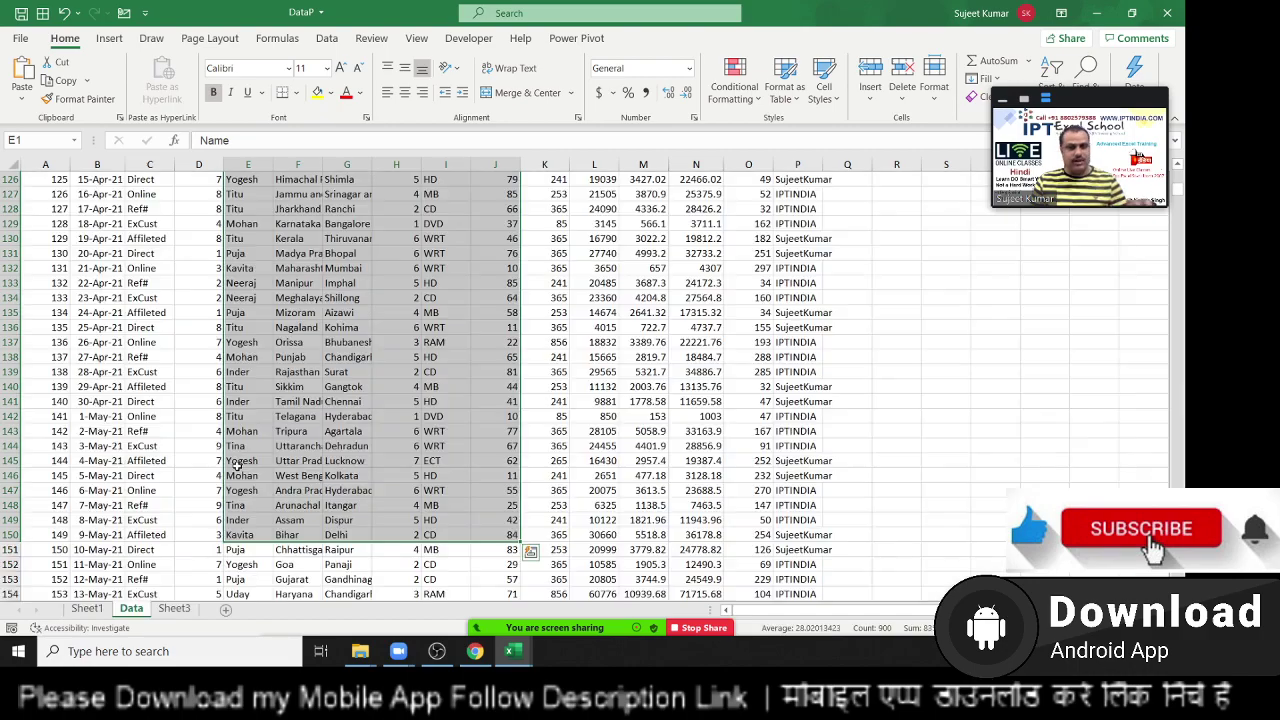
- Move the video preview off the data and review the Data table and Sheet1's pivot
{"action": "left_click_drag", "start_coordinate": [1120, 103], "coordinate": [1145, 260]}
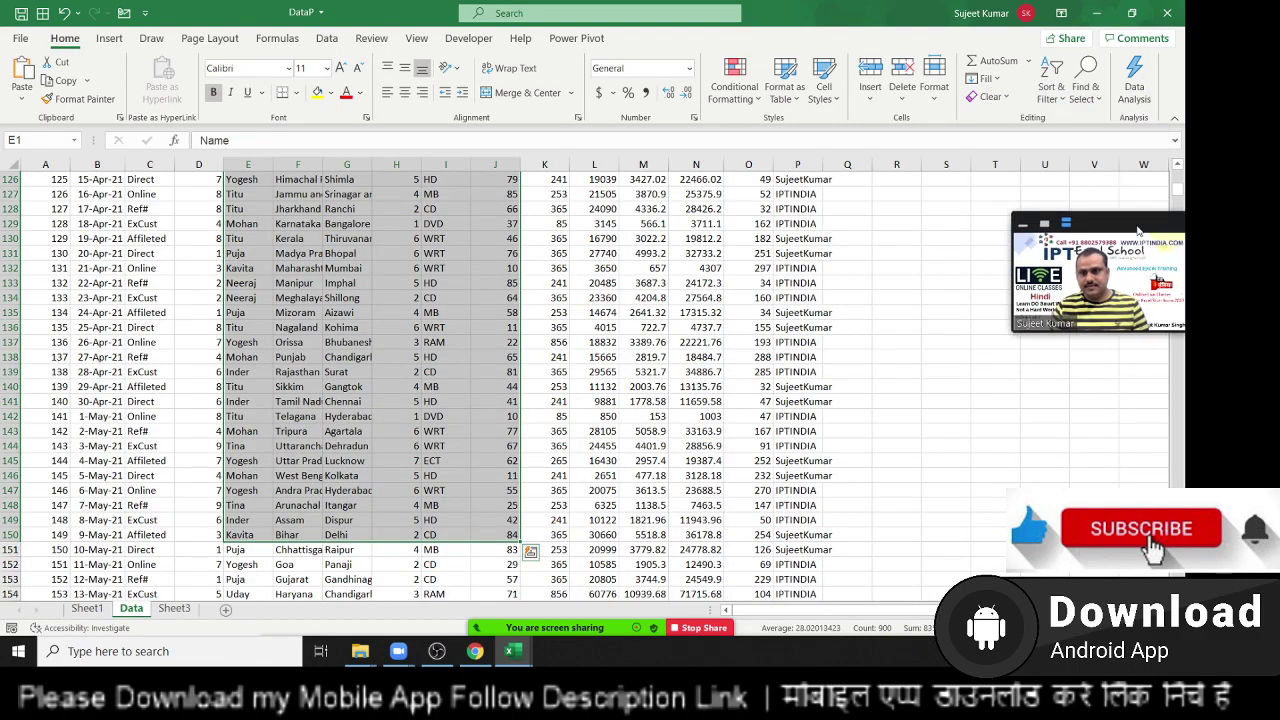
{"action": "left_click", "coordinate": [292, 322]}
{"action": "key", "text": "ctrl+Up"}
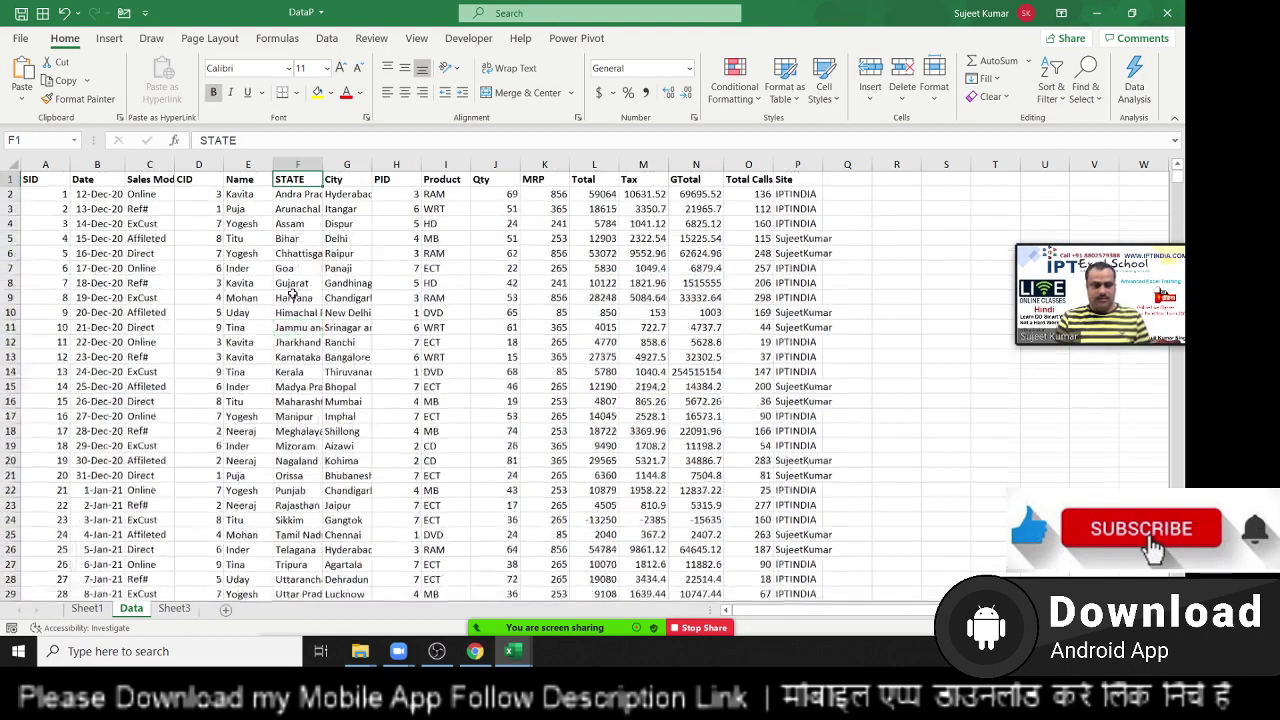
{"action": "left_click", "coordinate": [87, 608]}
{"action": "left_click", "coordinate": [131, 609]}
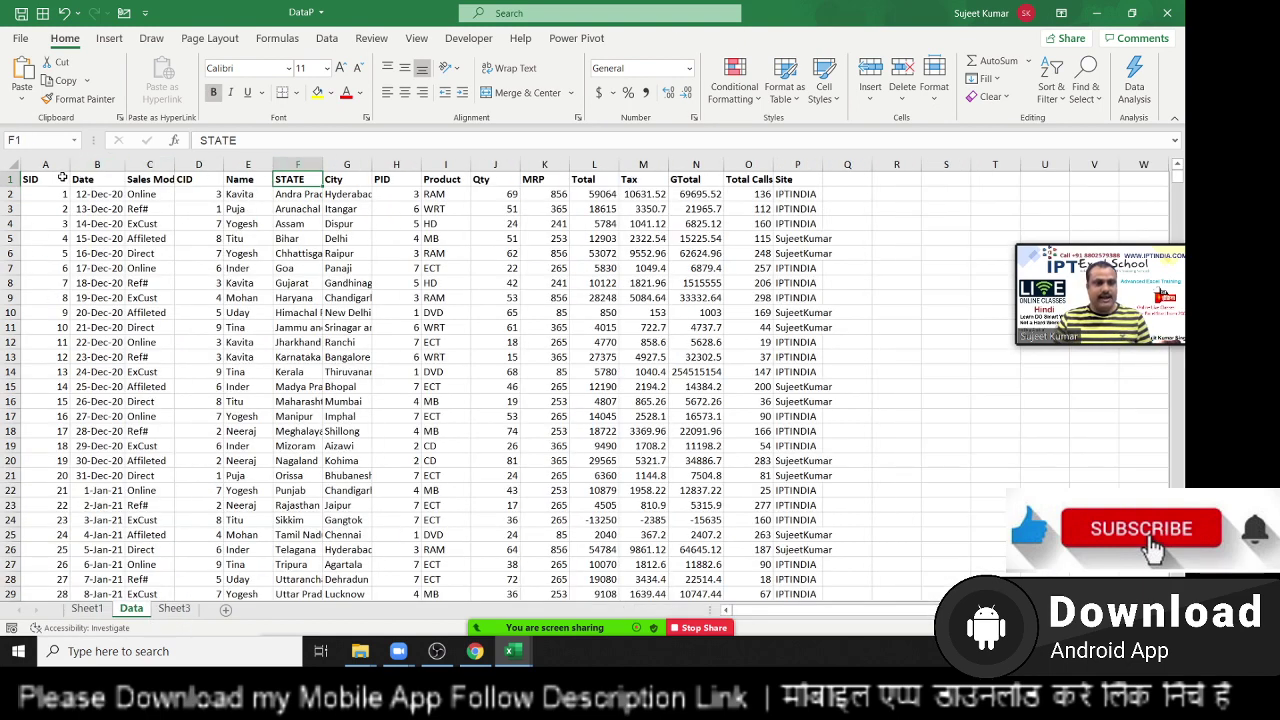
- Copy the Data header and first 20 records into a new Sheet2 at A1
{"action": "mouse_move", "coordinate": [50, 179]}
{"action": "left_mouse_down"}
{"action": "mouse_move", "coordinate": [843, 274]}
{"action": "mouse_move", "coordinate": [835, 475]}
{"action": "left_mouse_up"}
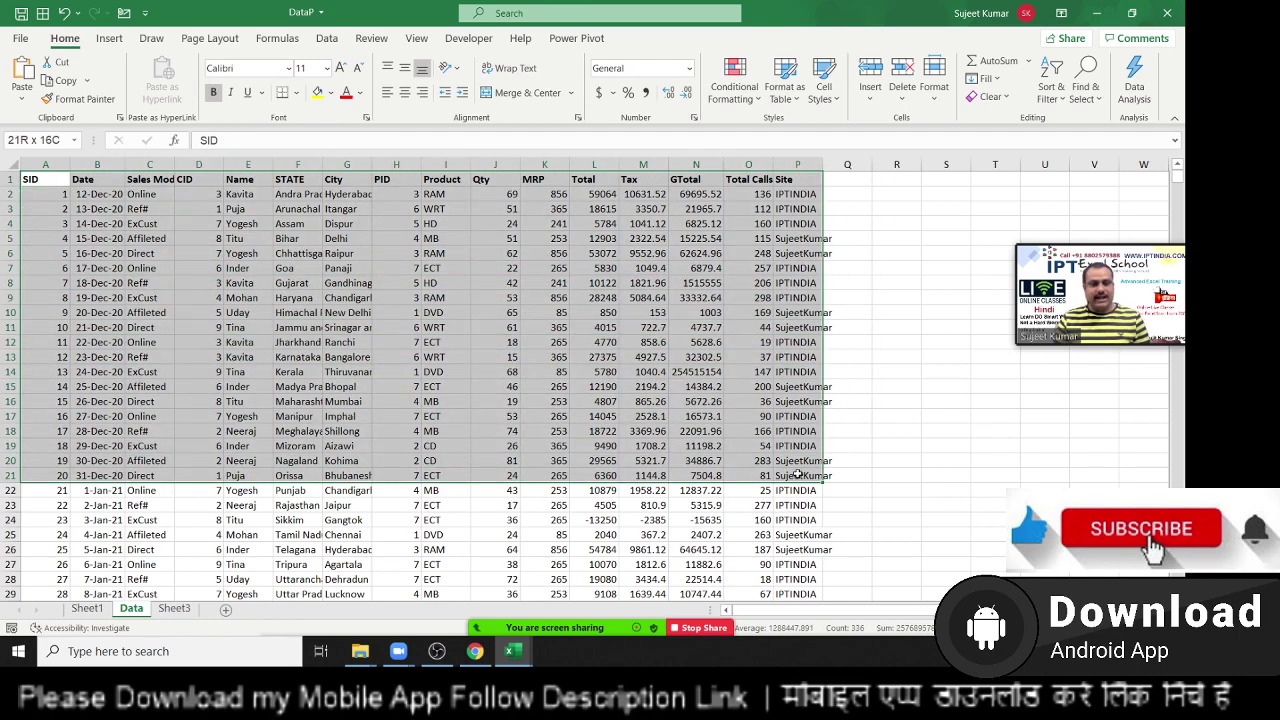
{"action": "key", "text": "ctrl+c"}
{"action": "left_click", "coordinate": [225, 609]}
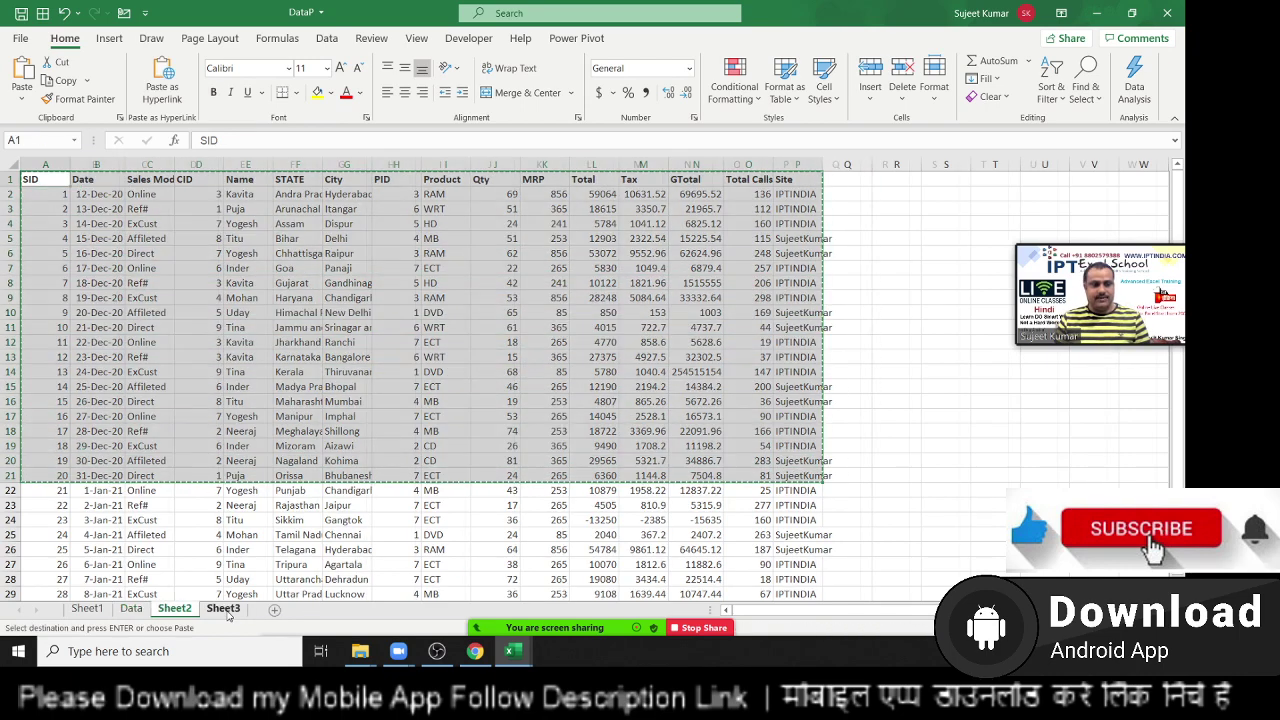
{"action": "key", "text": "ctrl+v"}
{"action": "left_click", "coordinate": [60, 181]}
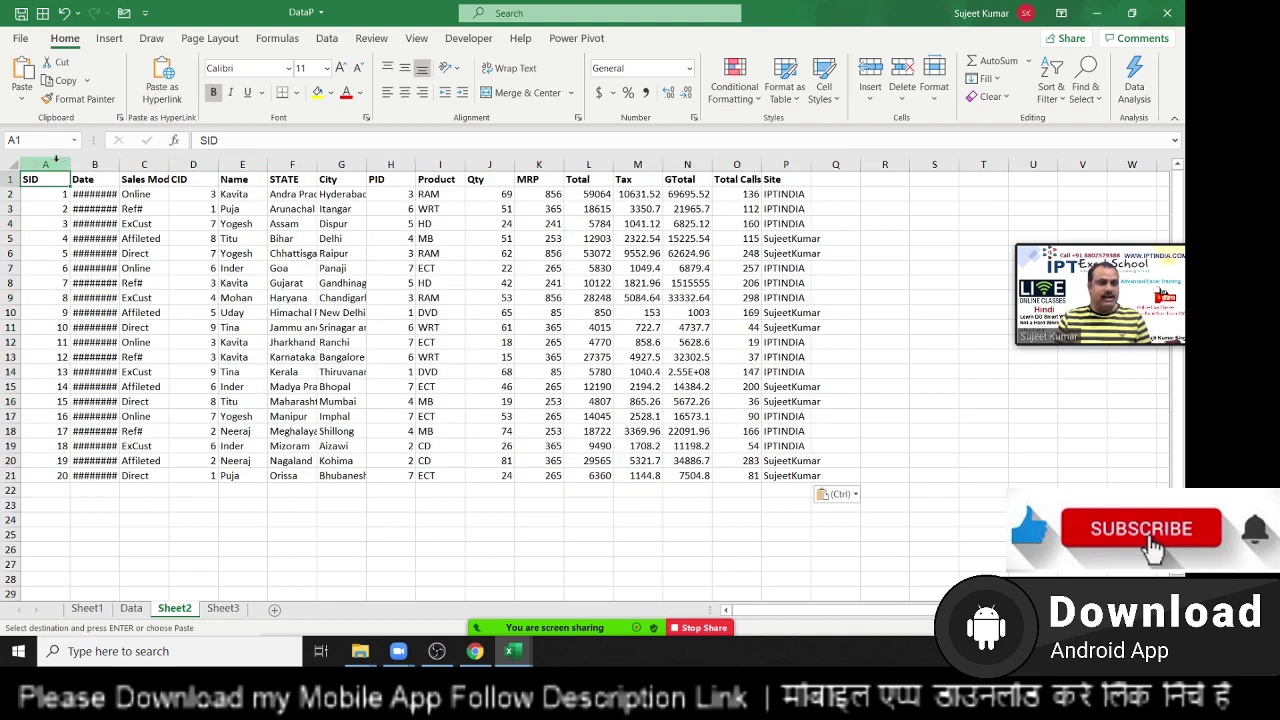
- Move the SID column so it sits just before PID
{"action": "left_click", "coordinate": [56, 164]}
{"action": "key", "text": "ctrl+c"}
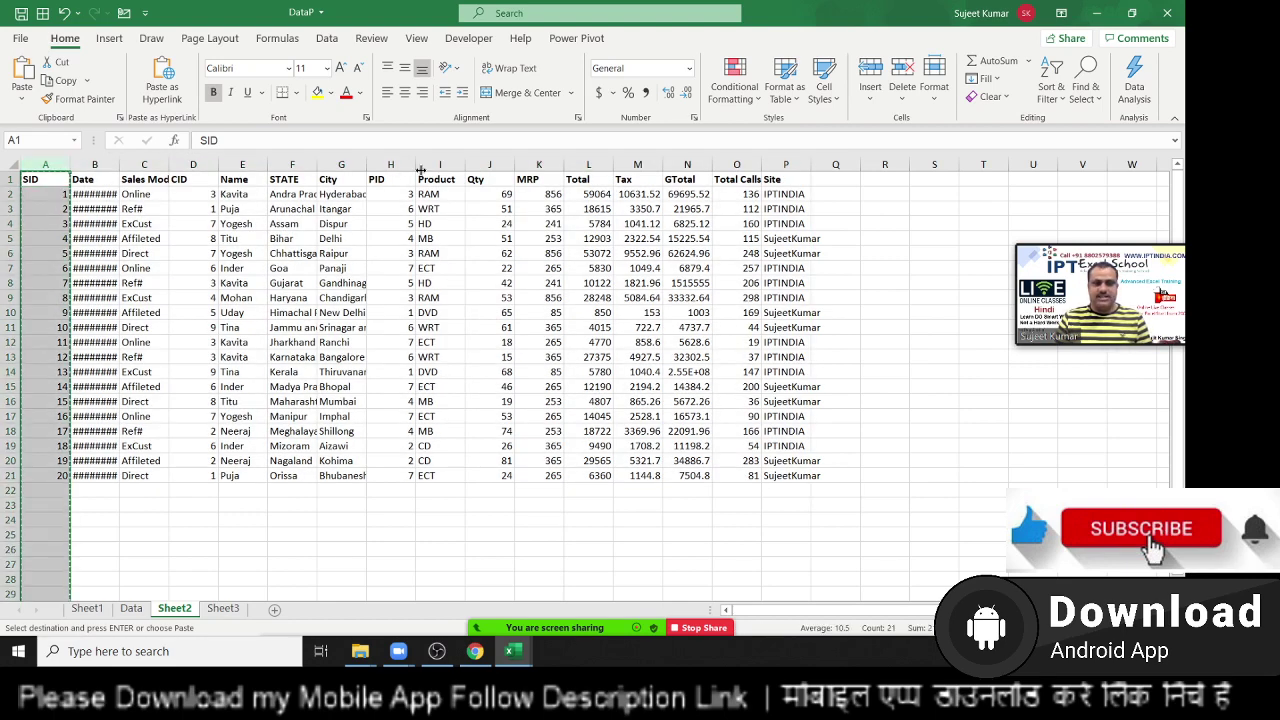
{"action": "left_click", "coordinate": [392, 164]}
{"action": "key", "text": "ctrl+shift+plus"}
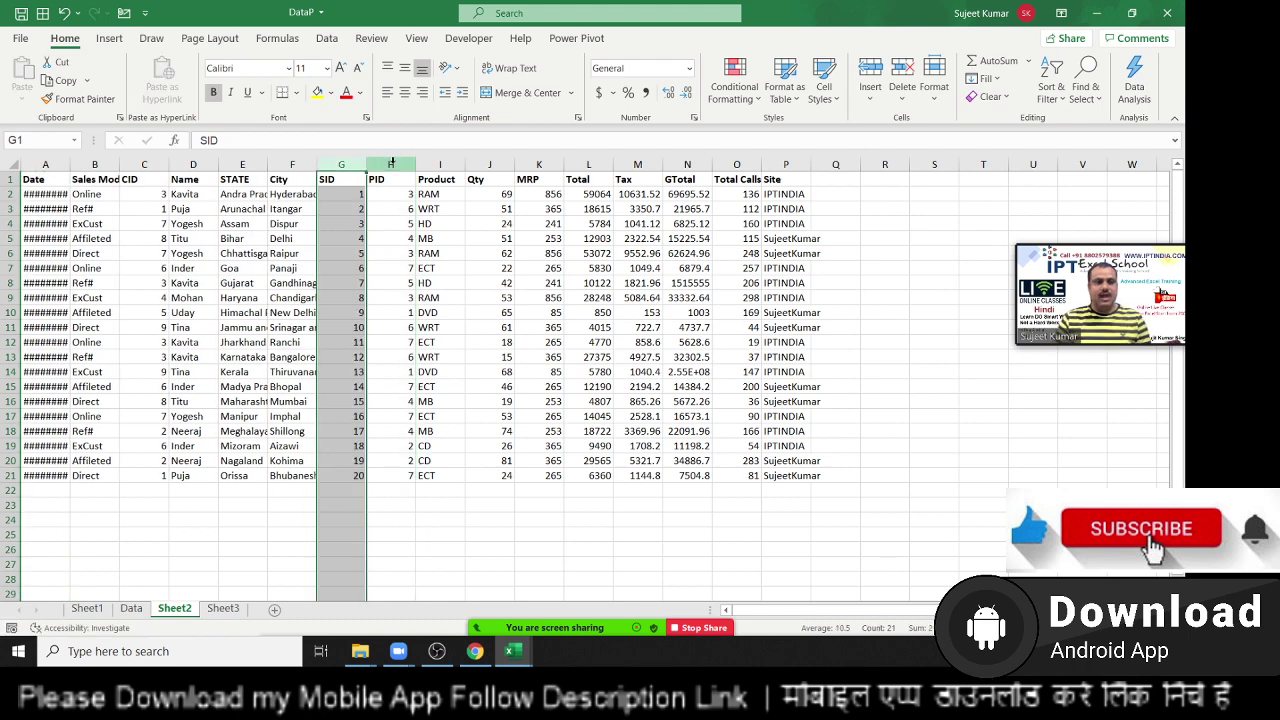
{"action": "left_click", "coordinate": [191, 513]}
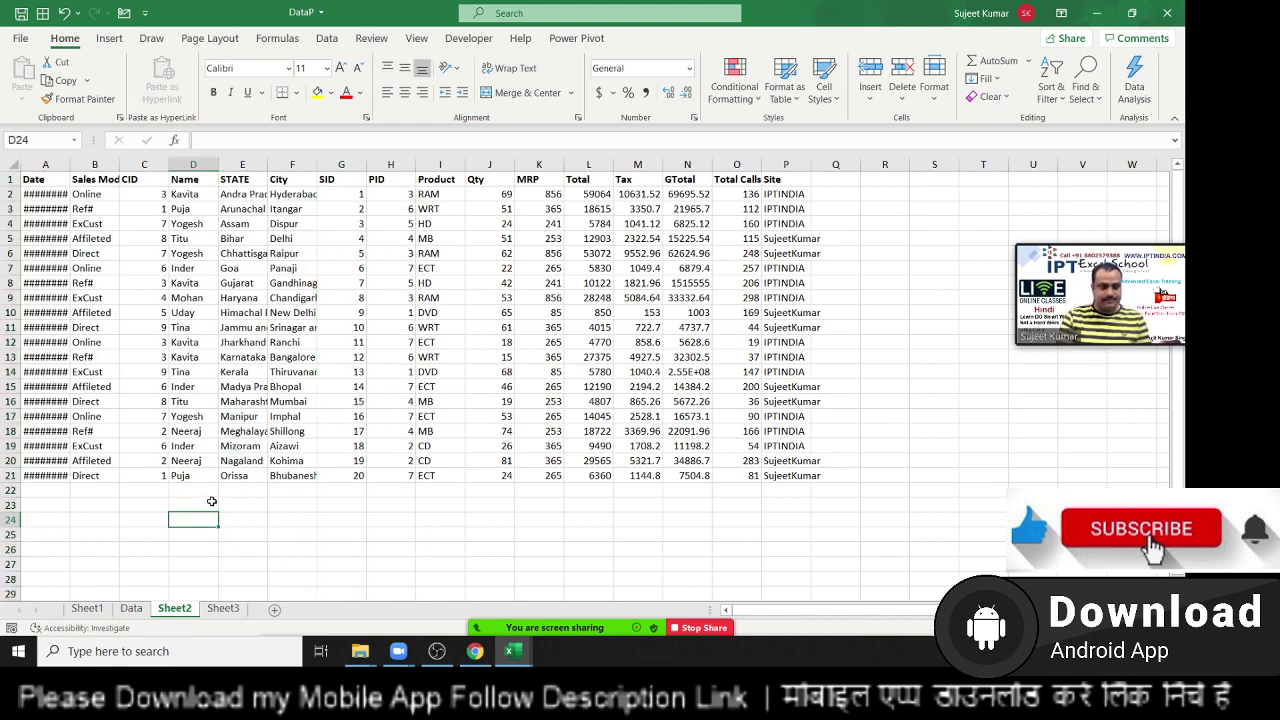
- Enter 'sid' and 'Name' headings below the table, with SID value 5 under 'sid'
{"action": "type", "text": "i"}
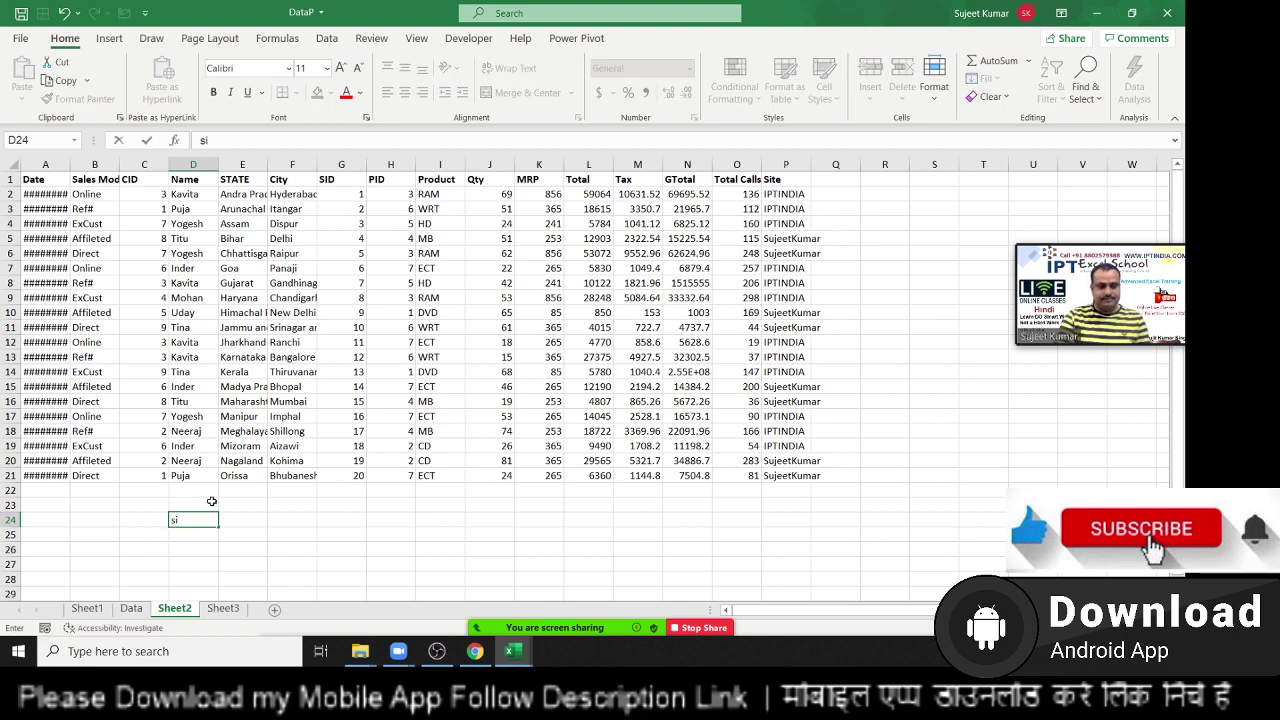
{"action": "type", "text": "d"}
{"action": "key", "text": "Tab"}
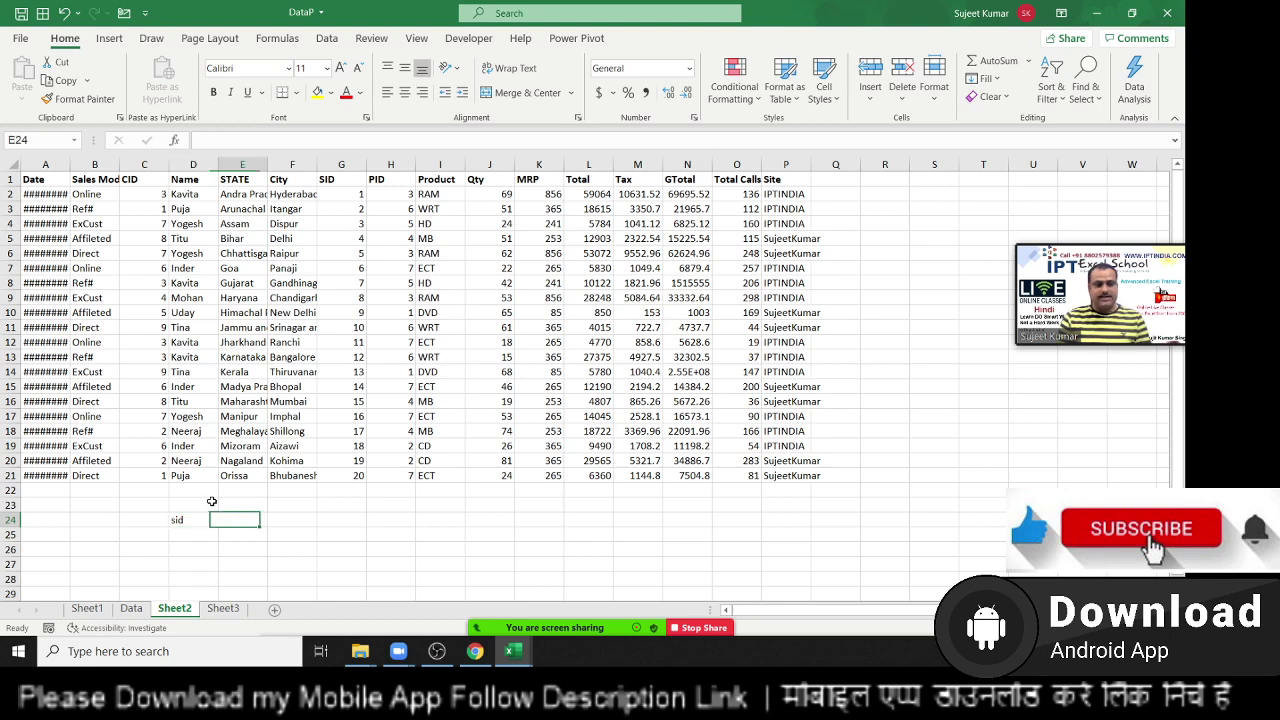
{"action": "type", "text": "Name"}
{"action": "key", "text": "Return"}
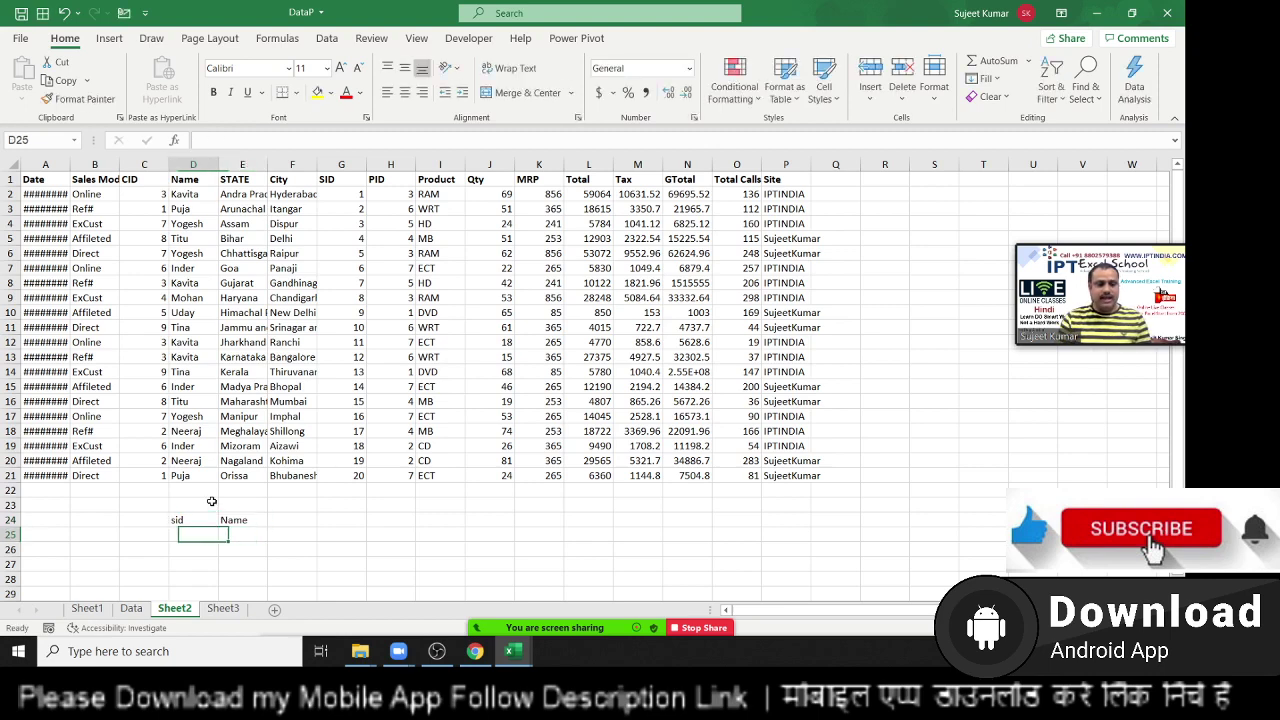
{"action": "type", "text": "5"}
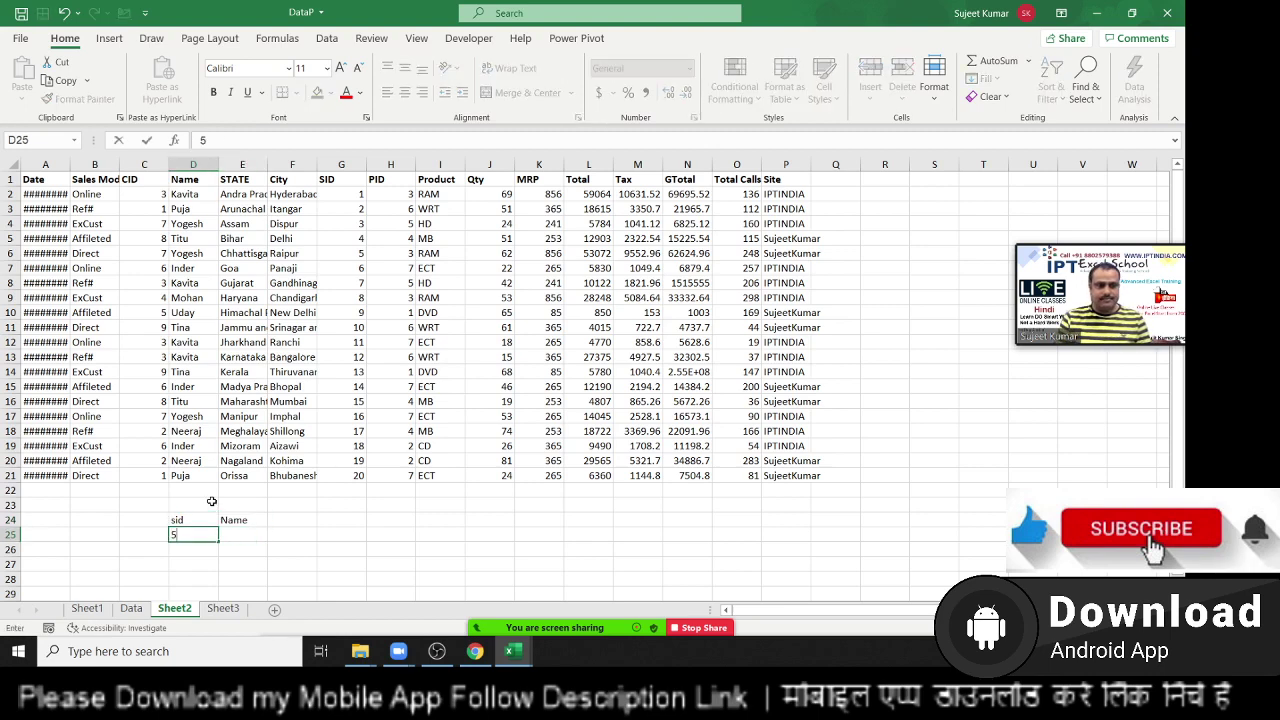
{"action": "key", "text": "Return"}
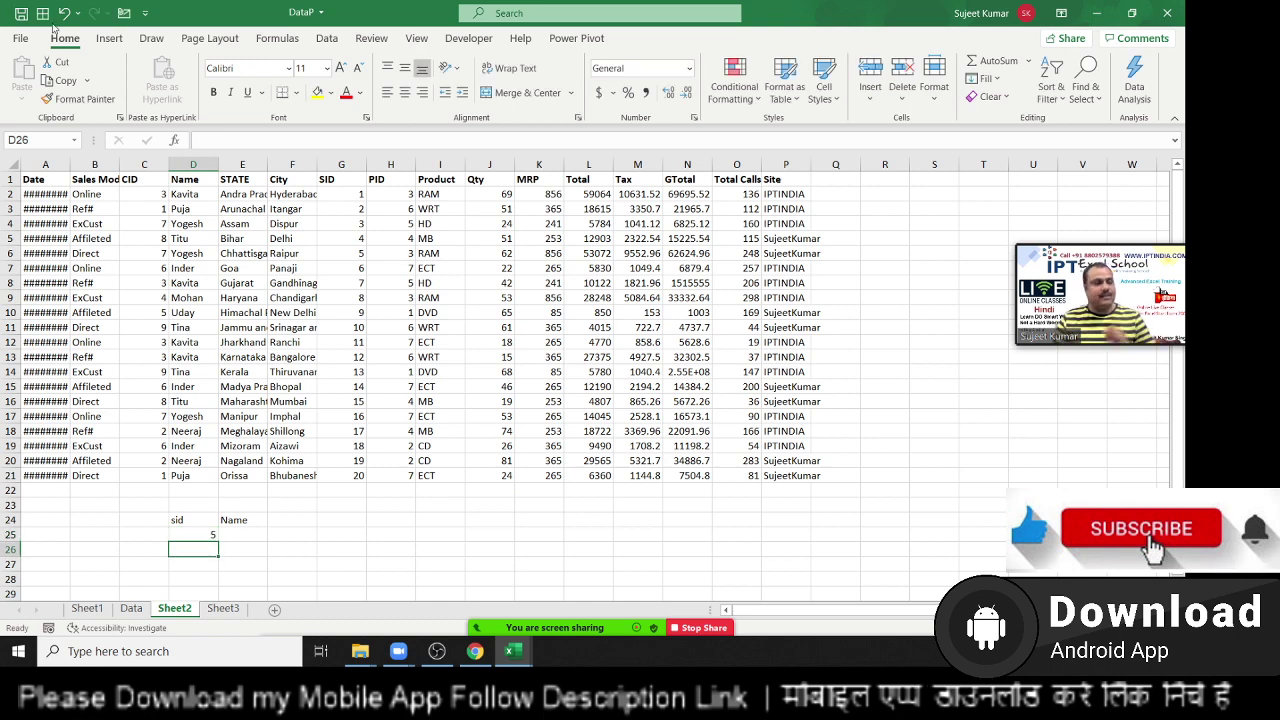
- Delete rows 14 to 21 so the table ends at row 13
{"action": "left_click_drag", "start_coordinate": [10, 476], "coordinate": [5, 363]}
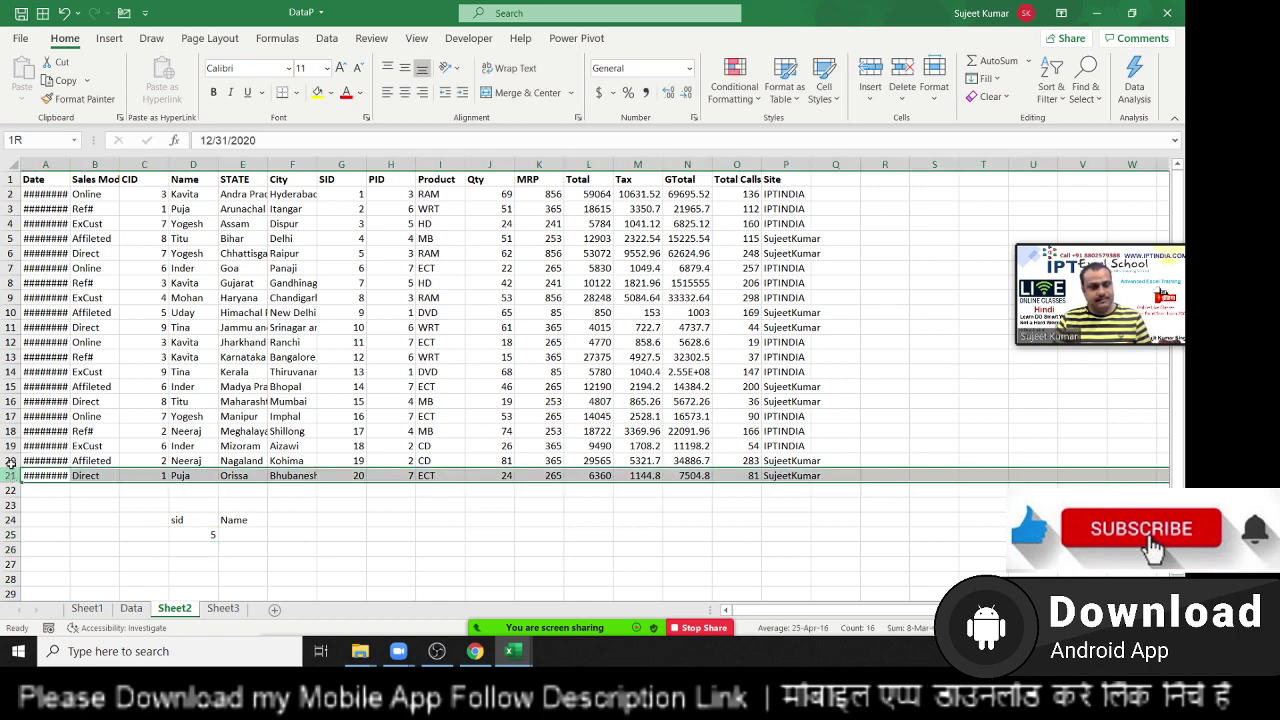
{"action": "key", "text": "ctrl+minus"}
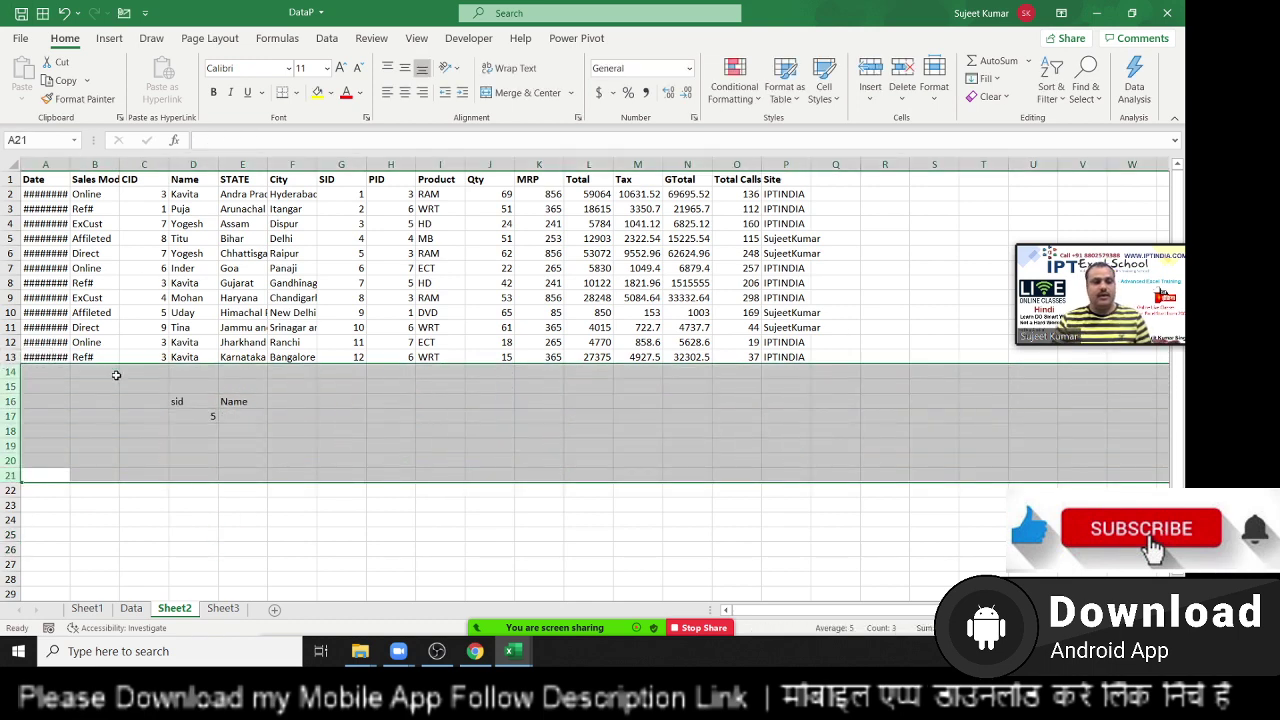
{"action": "left_click", "coordinate": [262, 430]}
- Start a VLOOKUP over columns G:P in E17, then cancel it and move to E18
{"action": "left_click", "coordinate": [250, 418]}
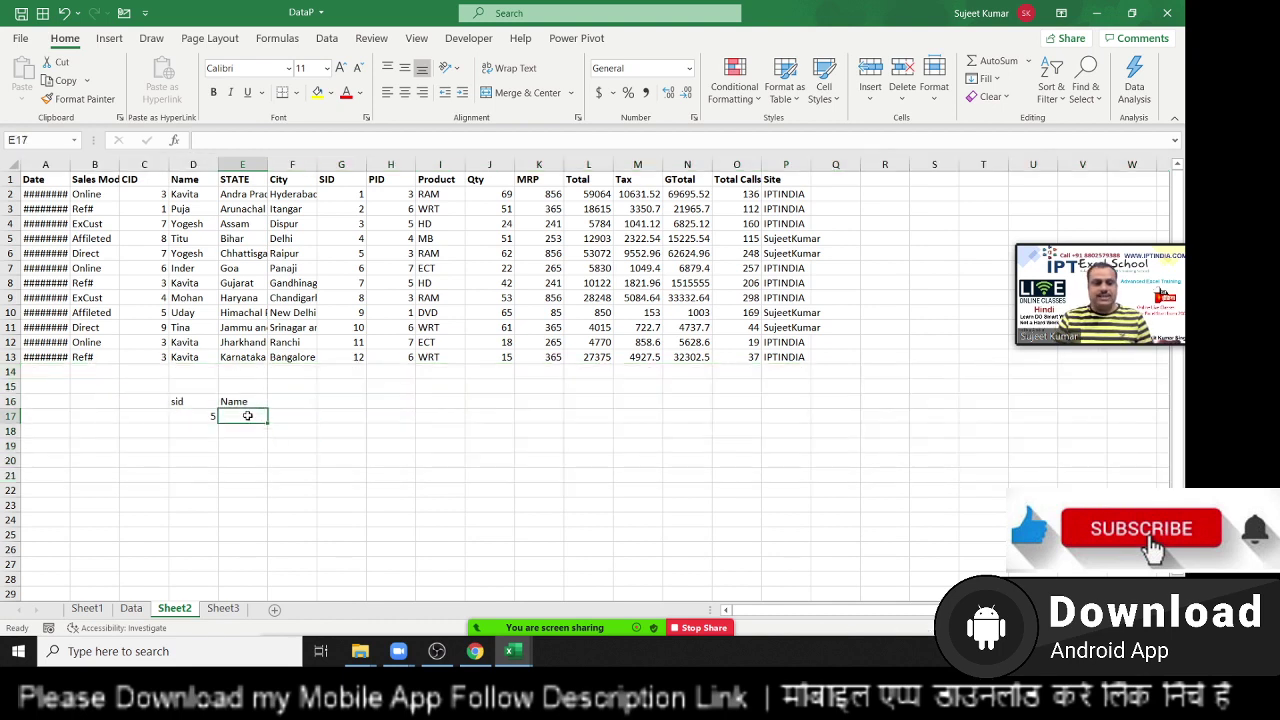
{"action": "type", "text": "=vl"}
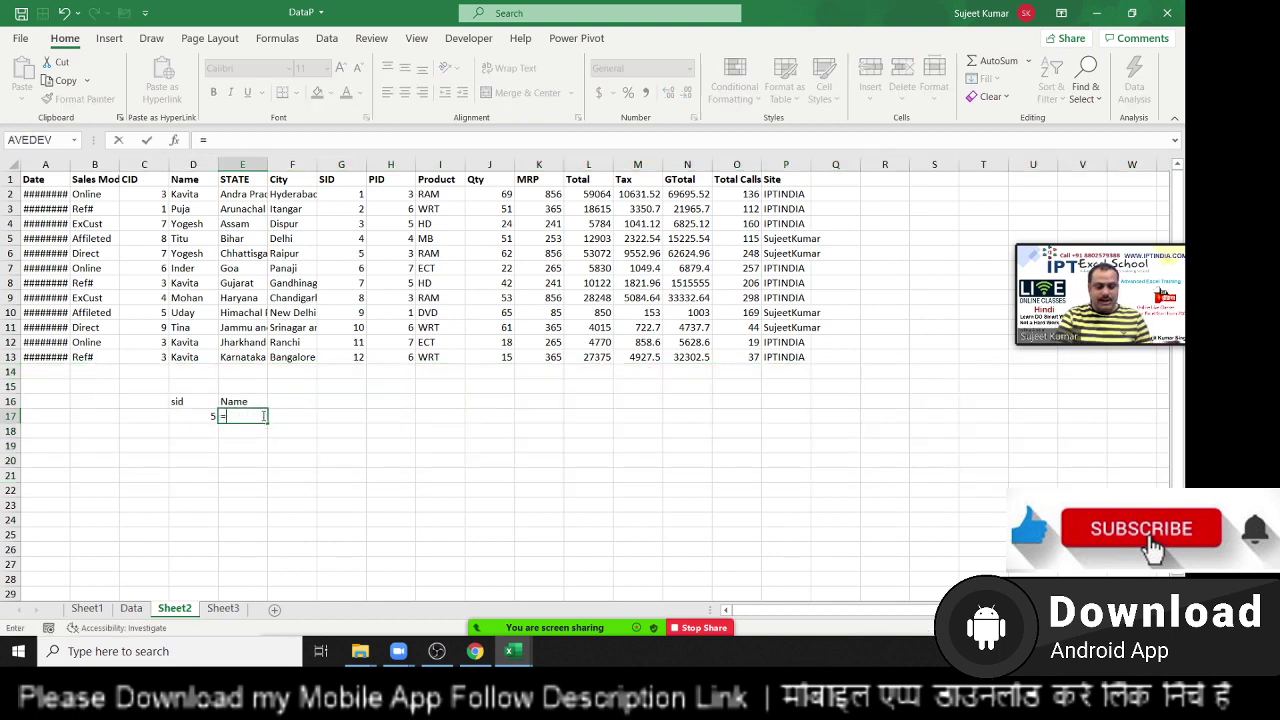
{"action": "key", "text": "Tab"}
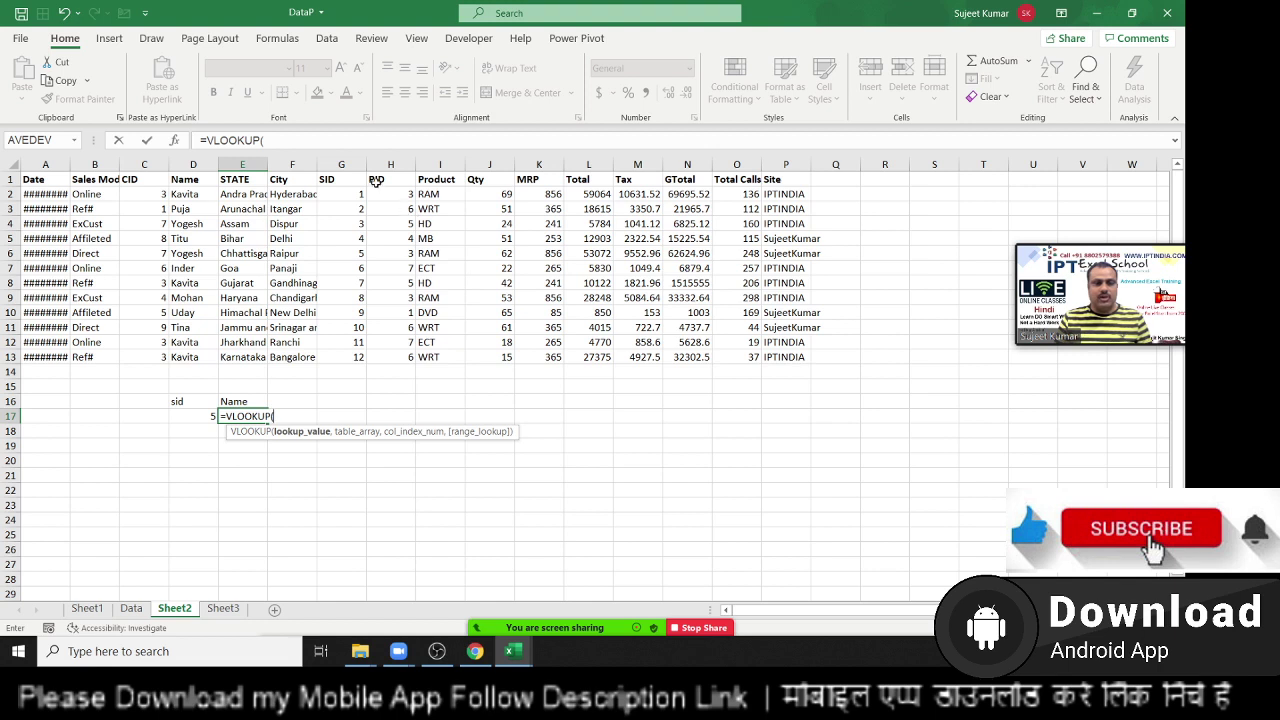
{"action": "left_click_drag", "start_coordinate": [342, 164], "coordinate": [781, 179]}
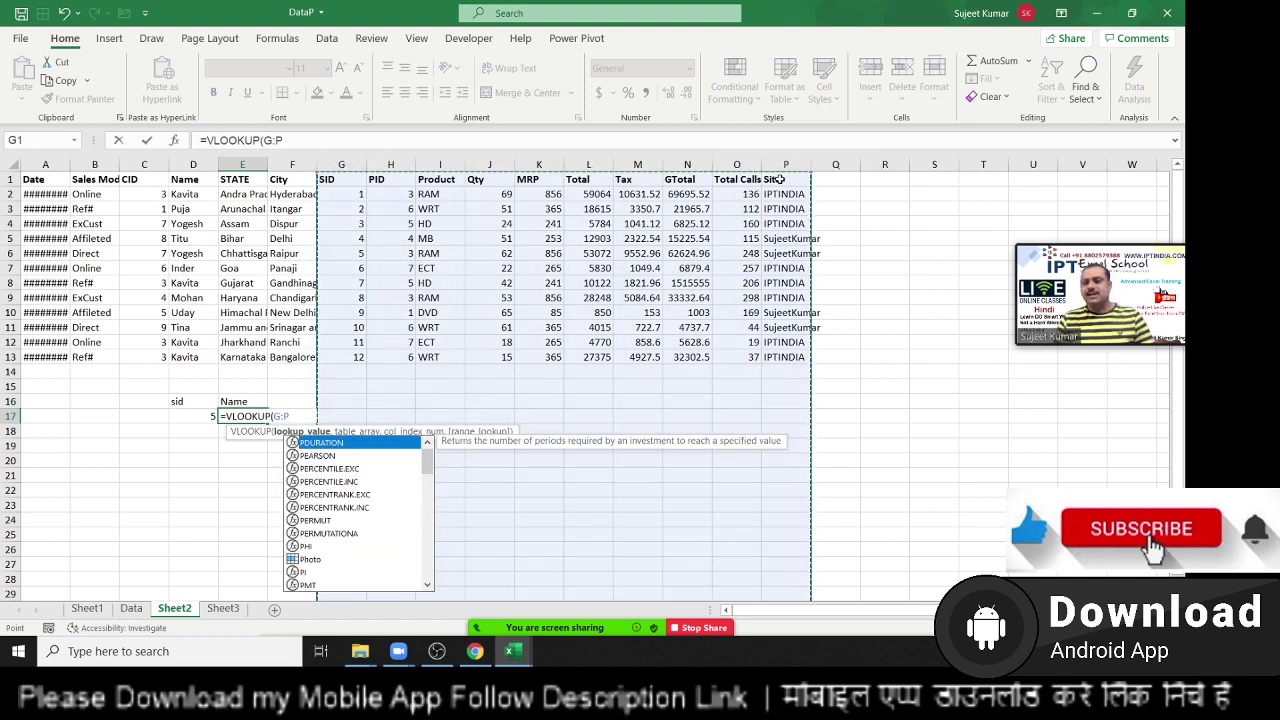
{"action": "key", "text": "Escape"}
{"action": "key", "text": "Escape"}
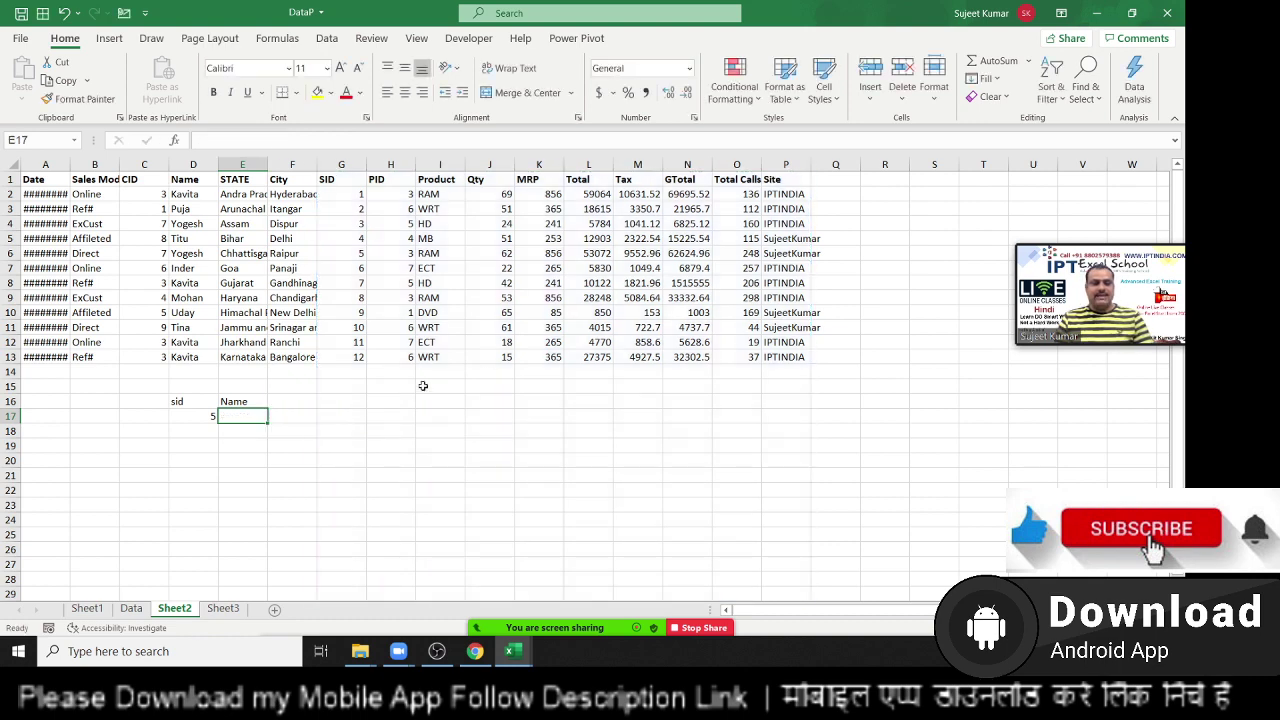
{"action": "left_click", "coordinate": [223, 434]}
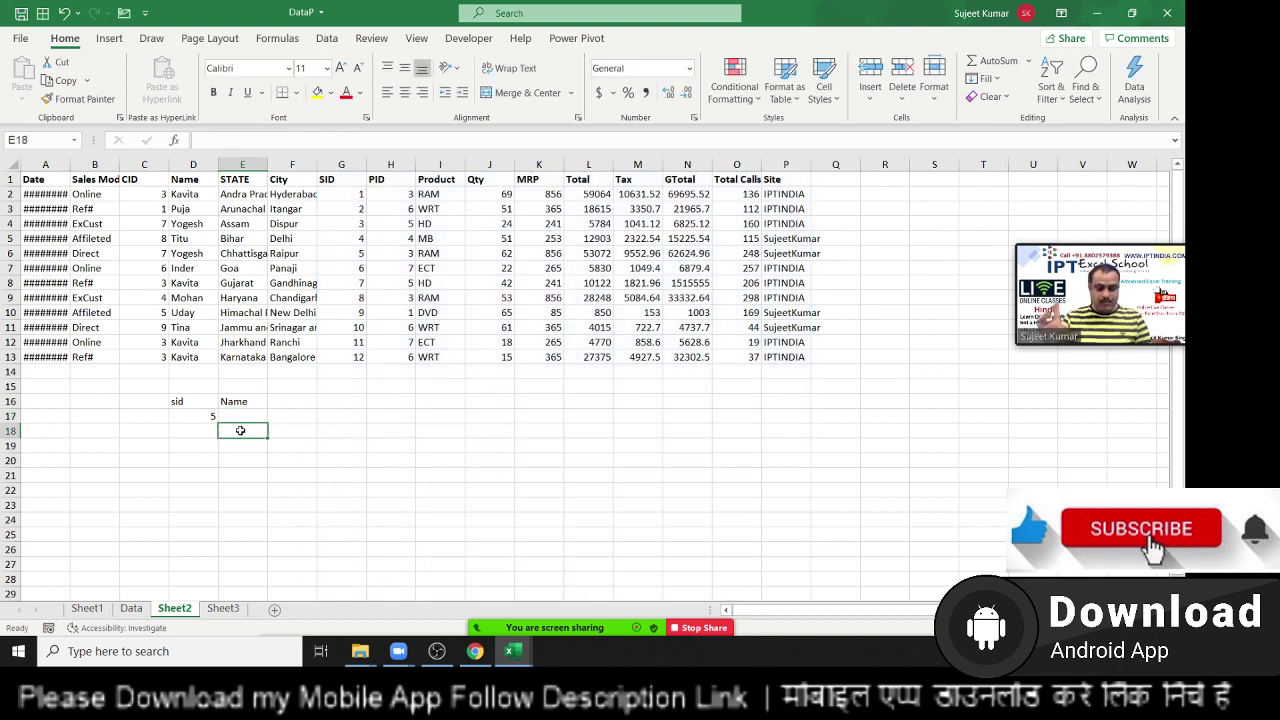
- Enter =MATCH(D17,G1:G13,0) in E18, returning 6 for SID 5's row
{"action": "type", "text": "=mat"}
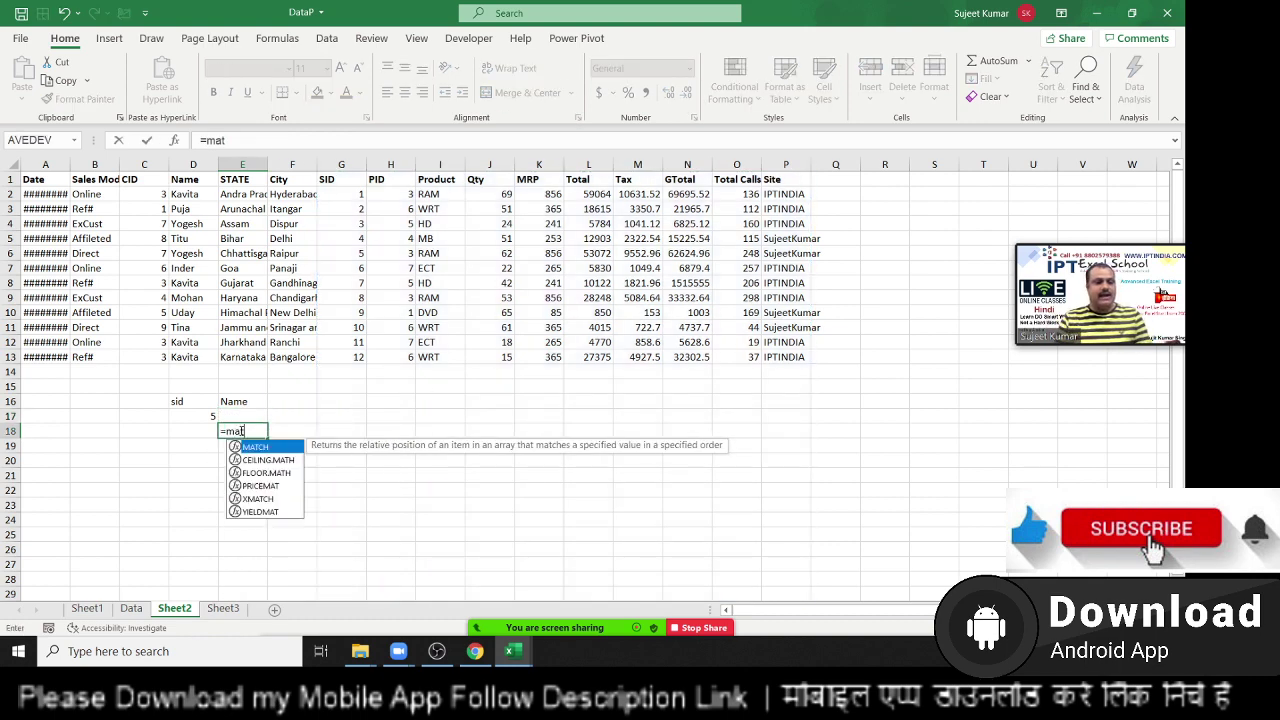
{"action": "key", "text": "Tab"}
{"action": "key", "text": "Left"}
{"action": "key", "text": "Up"}
{"action": "type", "text": ","}
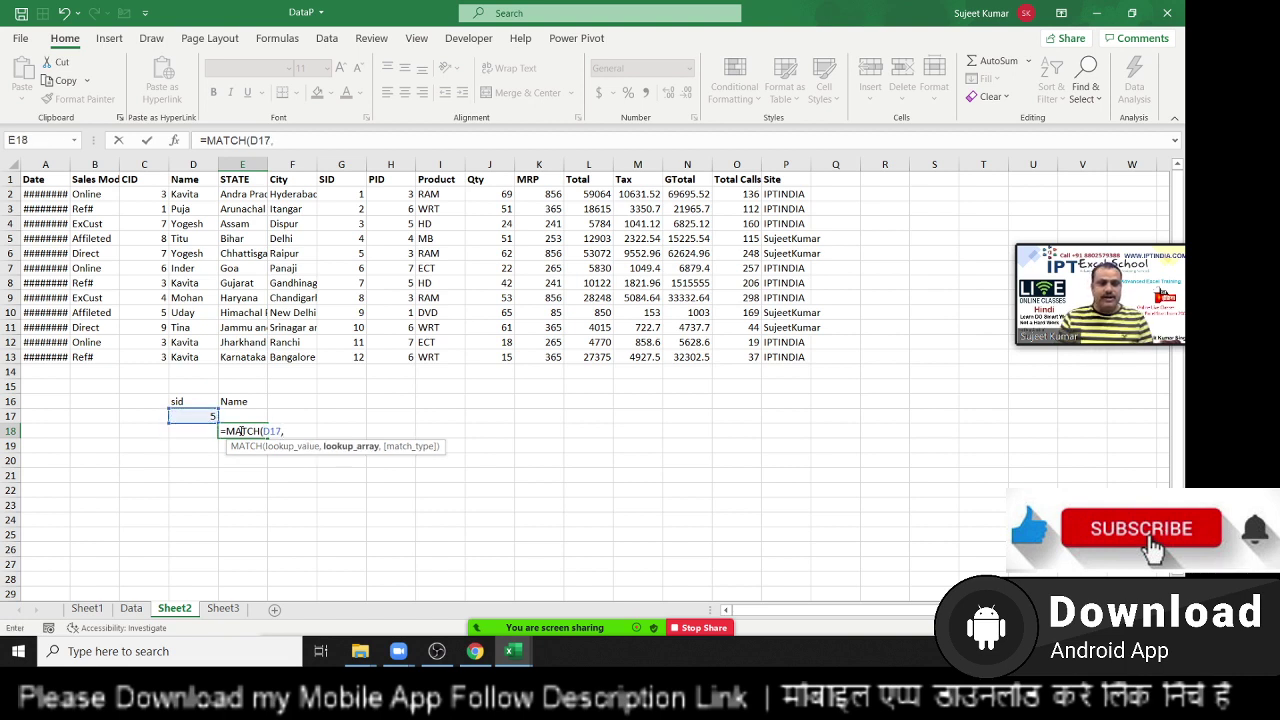
{"action": "left_click_drag", "start_coordinate": [355, 358], "coordinate": [330, 180]}
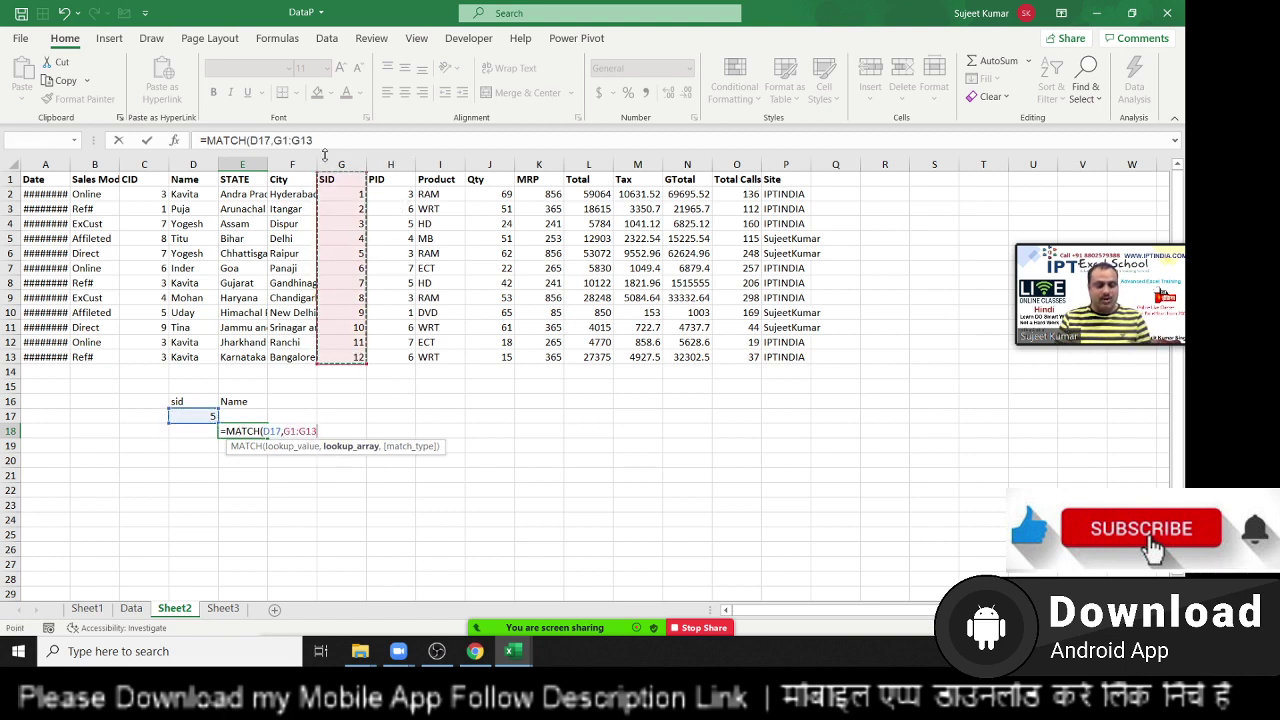
{"action": "type", "text": ",0"}
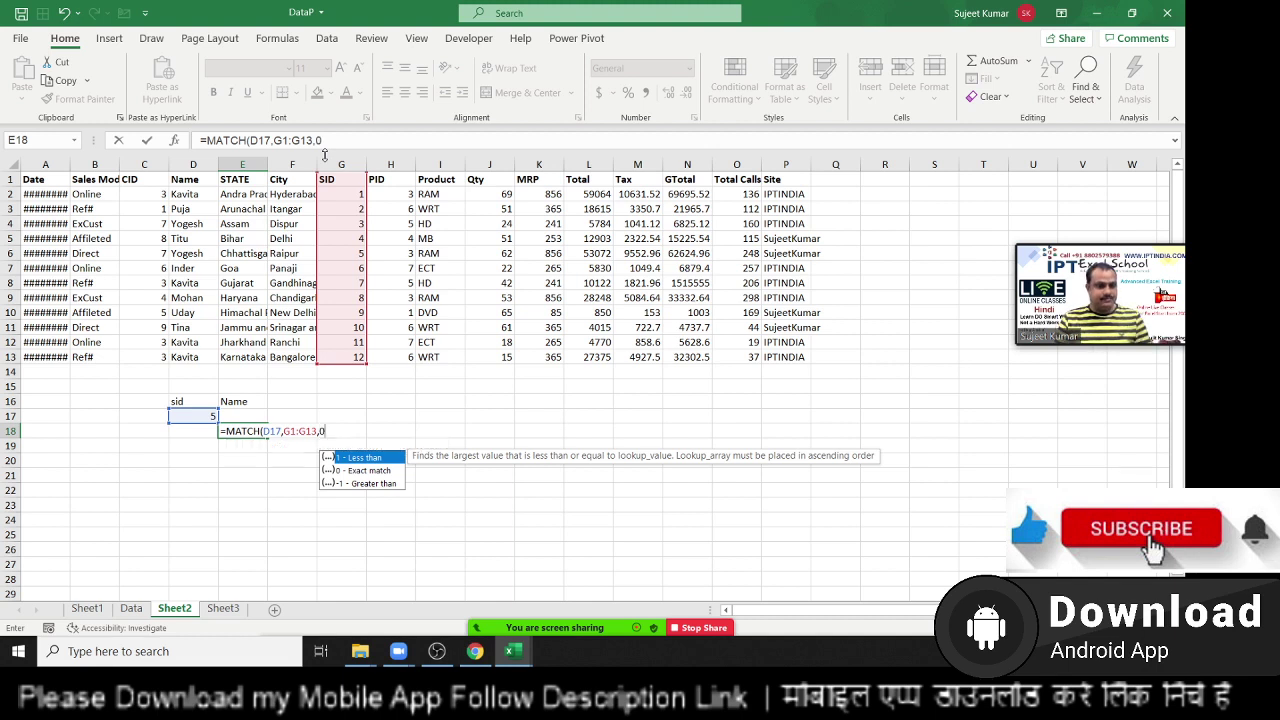
{"action": "key", "text": "Return"}
{"action": "key", "text": "Up"}
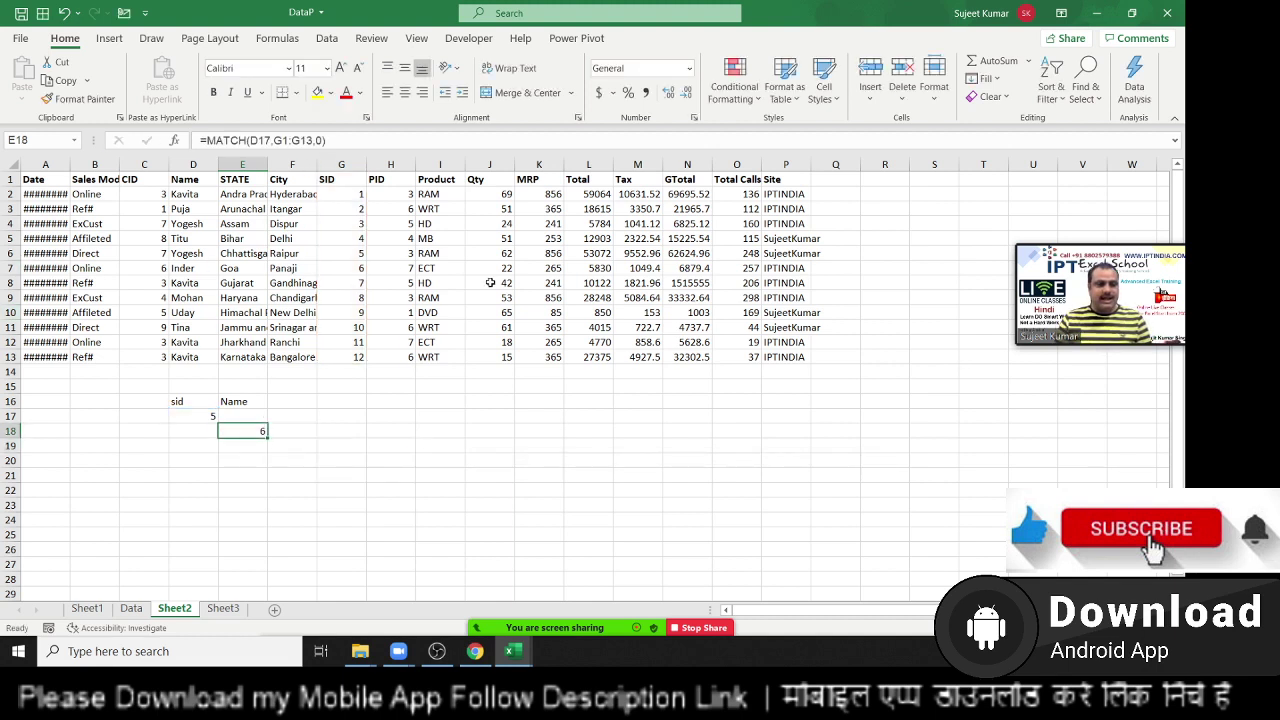
{"action": "left_click_drag", "start_coordinate": [355, 258], "coordinate": [40, 253]}
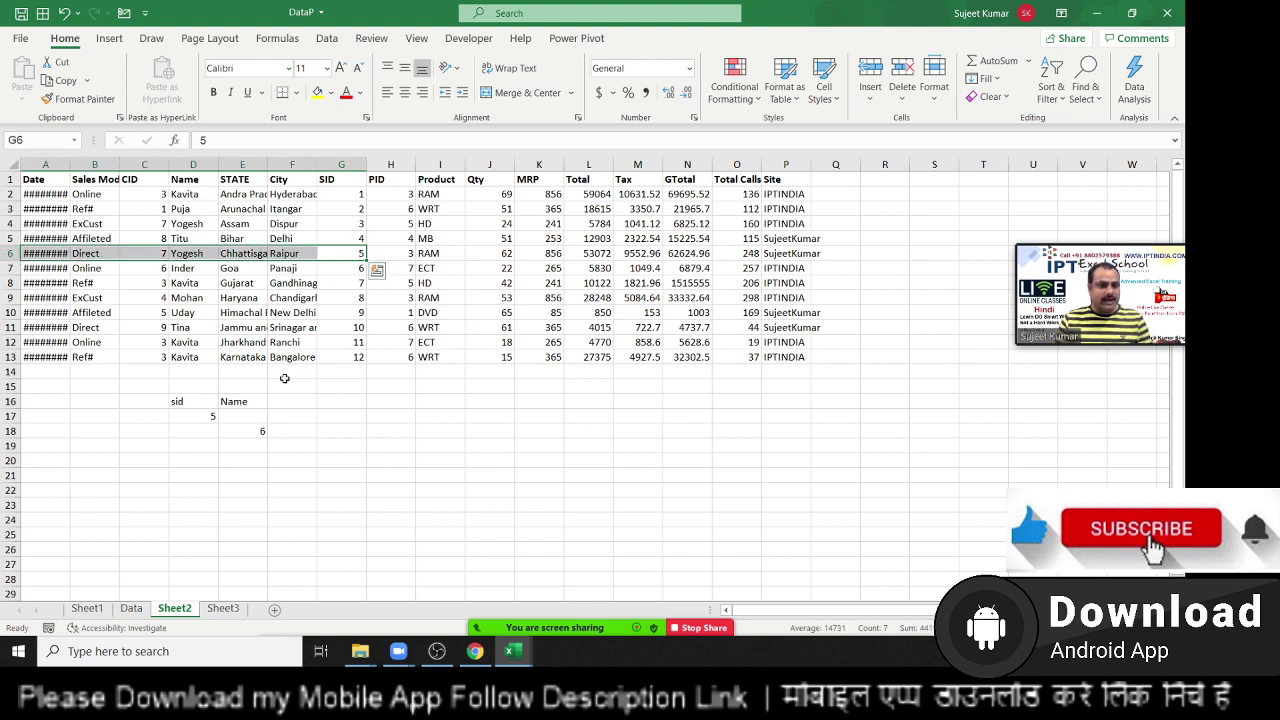
- Try the MATCH range G2:G14, then revert it to G1:G13
{"action": "double_click", "coordinate": [246, 431]}
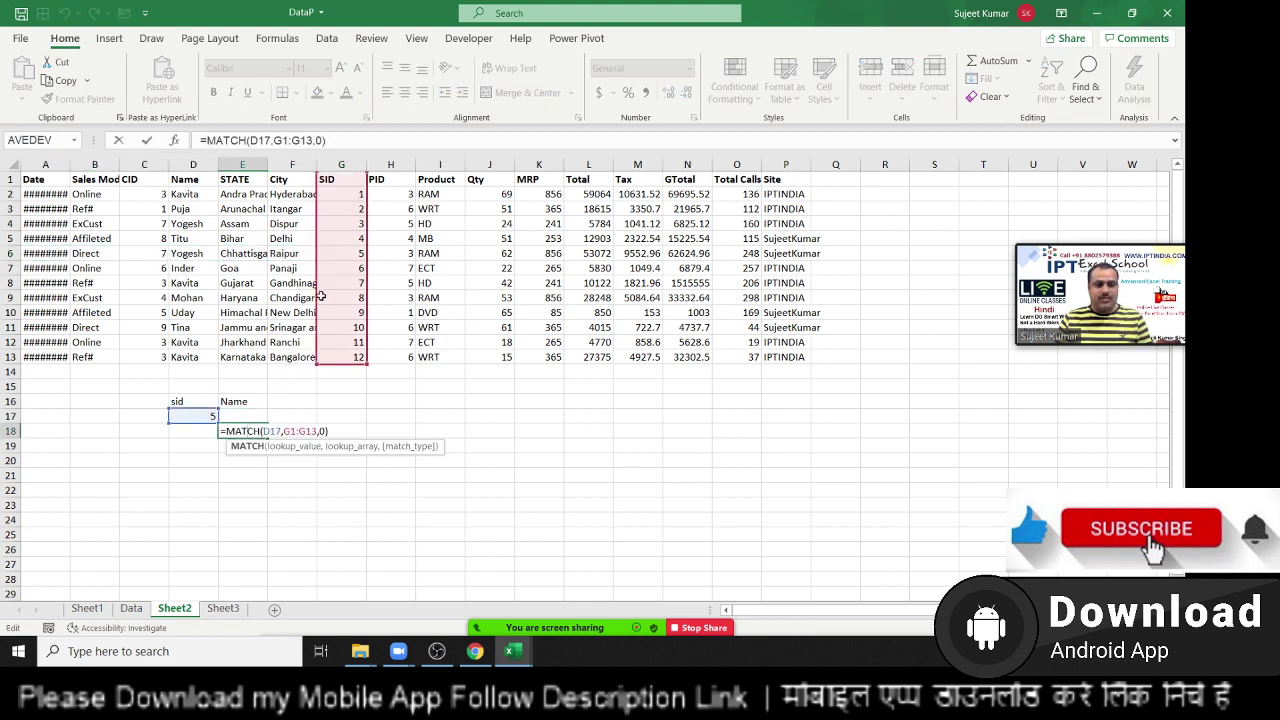
{"action": "left_click_drag", "start_coordinate": [318, 300], "coordinate": [335, 314]}
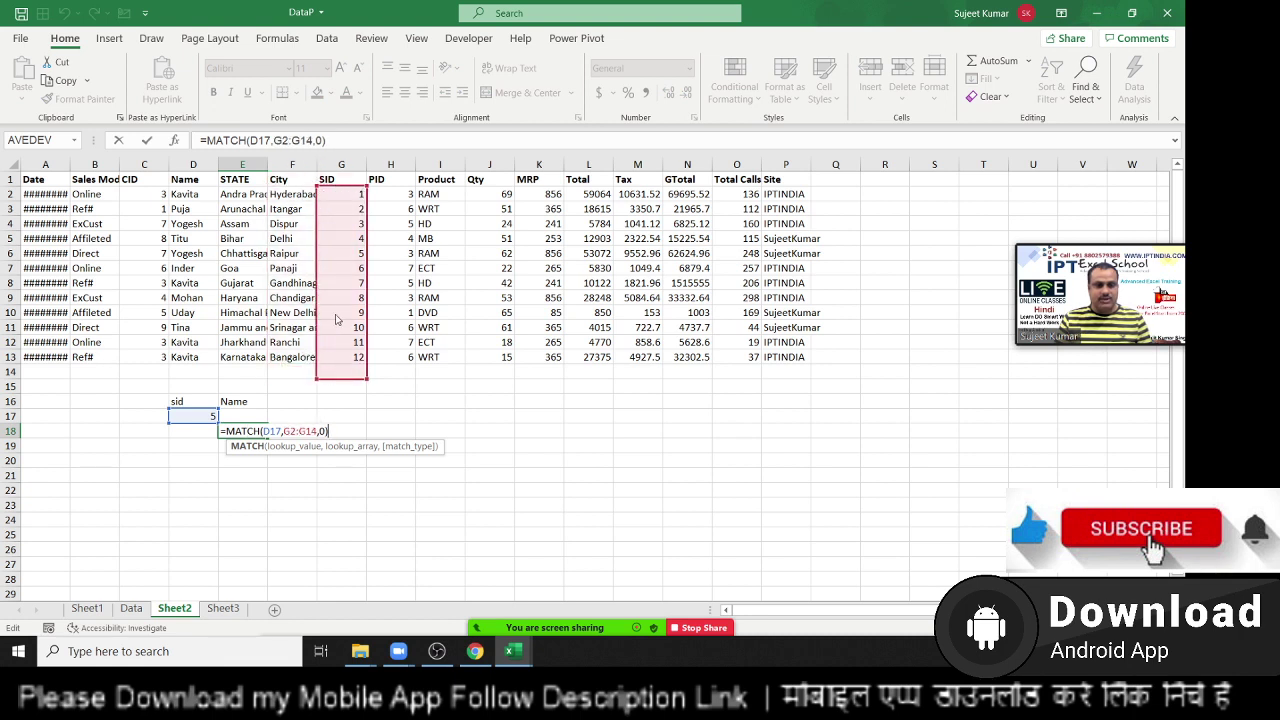
{"action": "key", "text": "Return"}
{"action": "key", "text": "F2"}
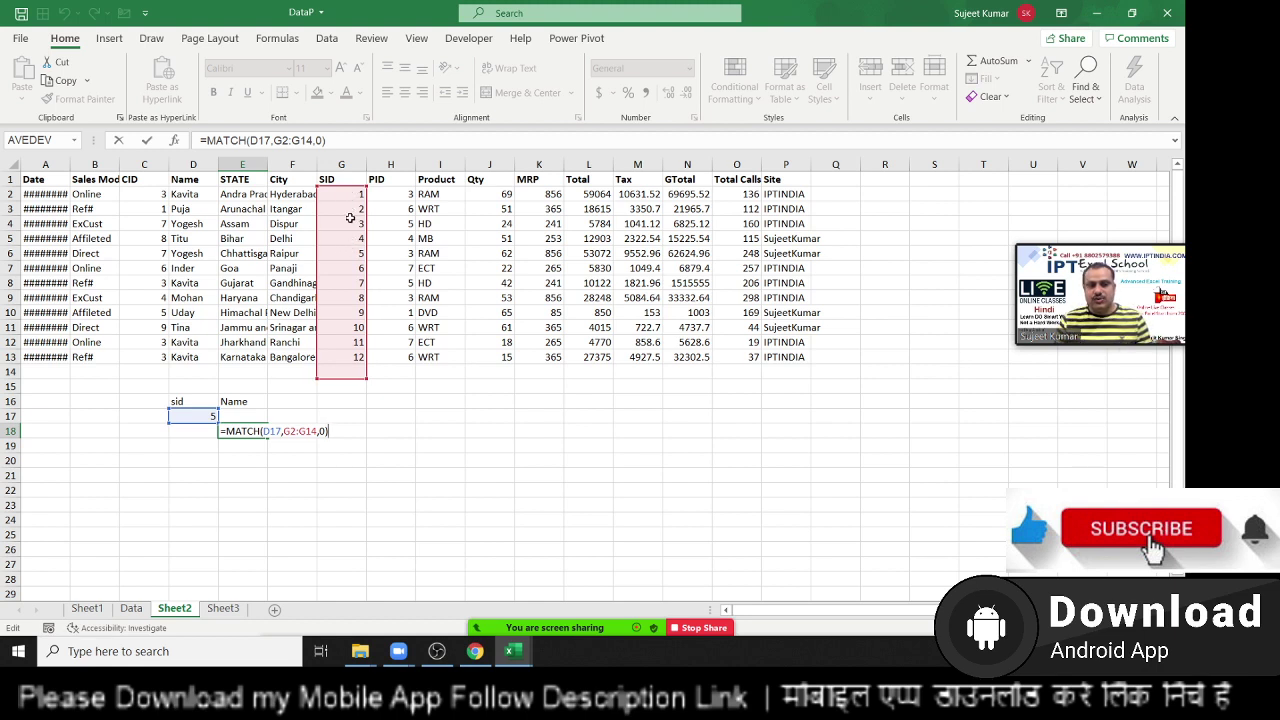
{"action": "key", "text": "Return"}
{"action": "left_click", "coordinate": [351, 224]}
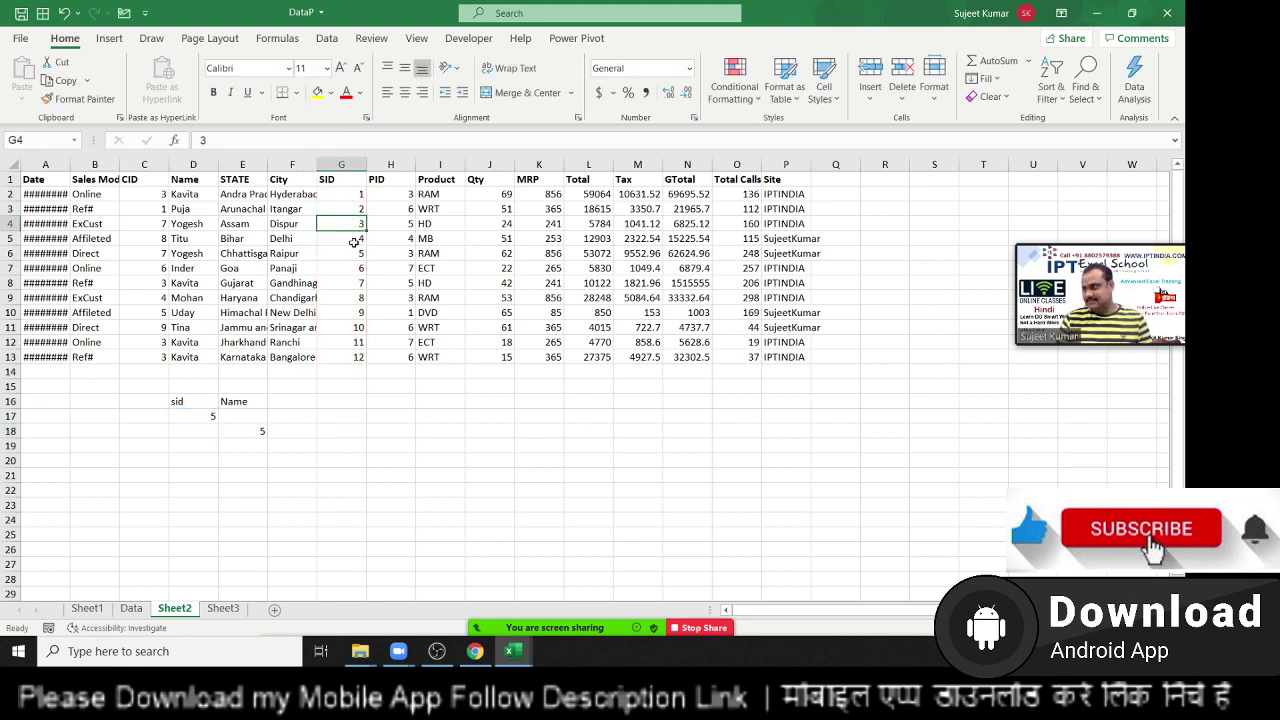
{"action": "left_click", "coordinate": [264, 428]}
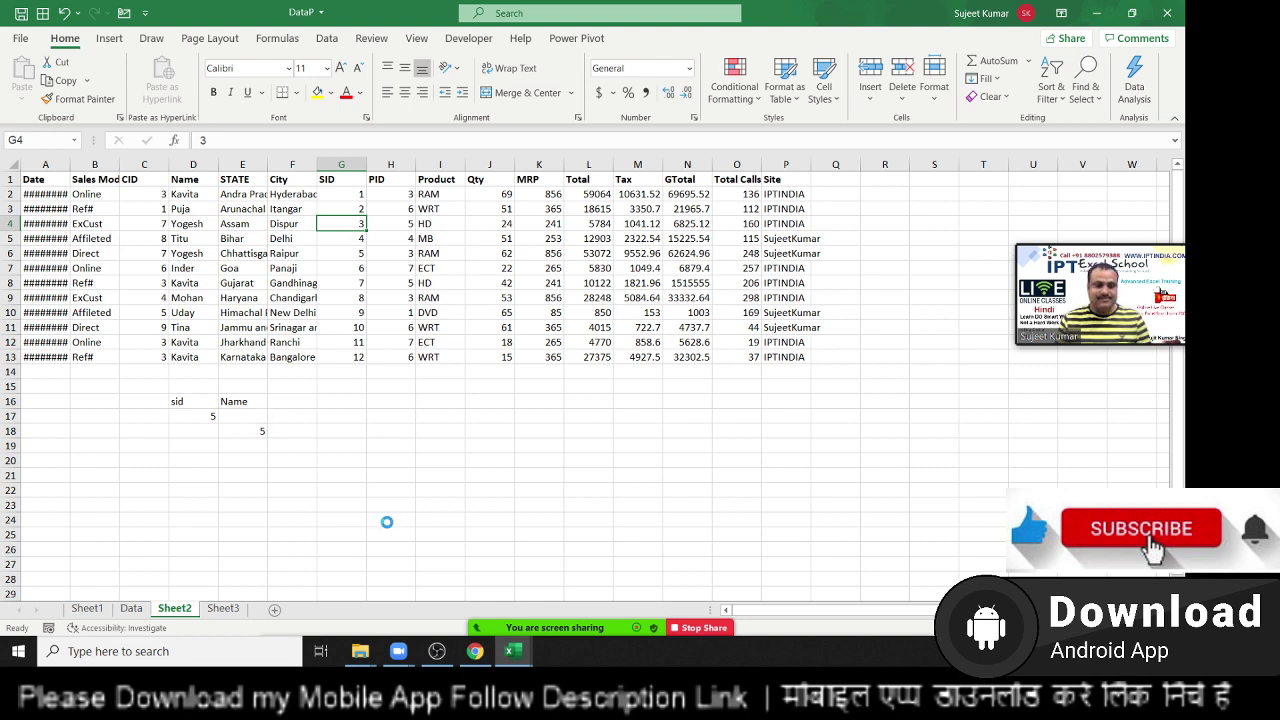
{"action": "left_click", "coordinate": [257, 414]}
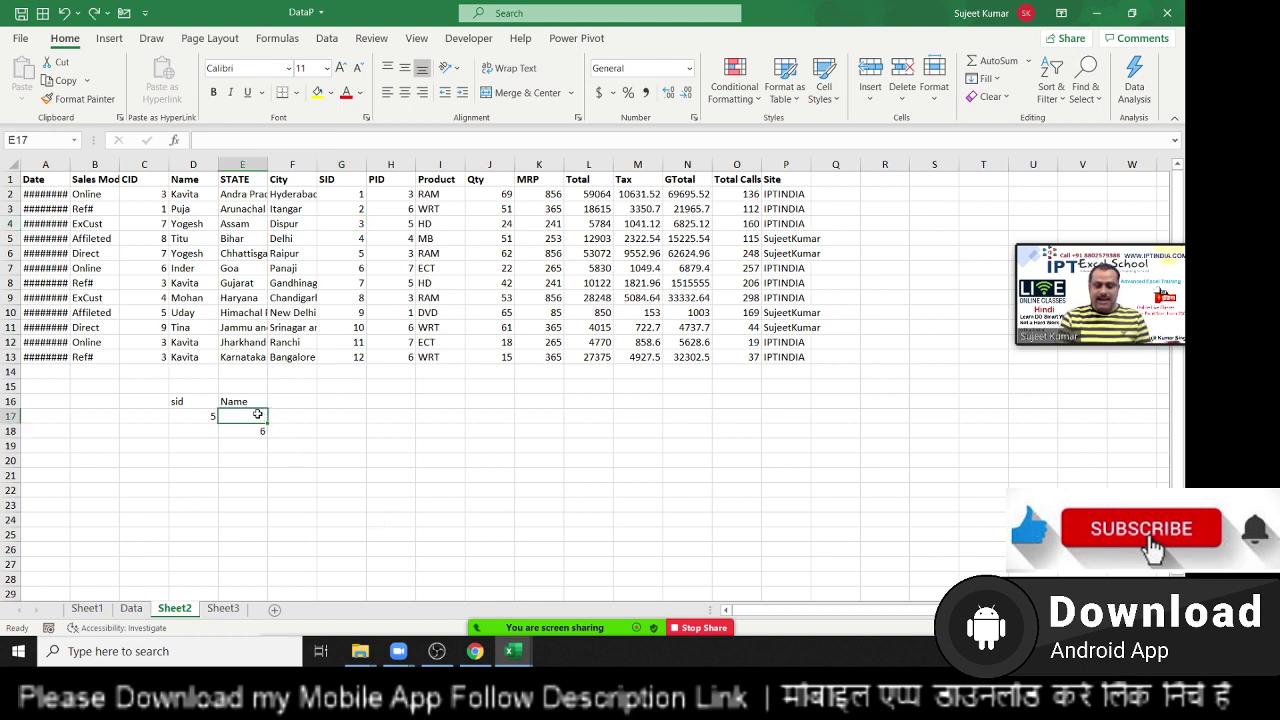
- Enter =INDEX(A1:P13,6,4) in E17 to return Yogesh for SID 5
{"action": "type", "text": "=ind"}
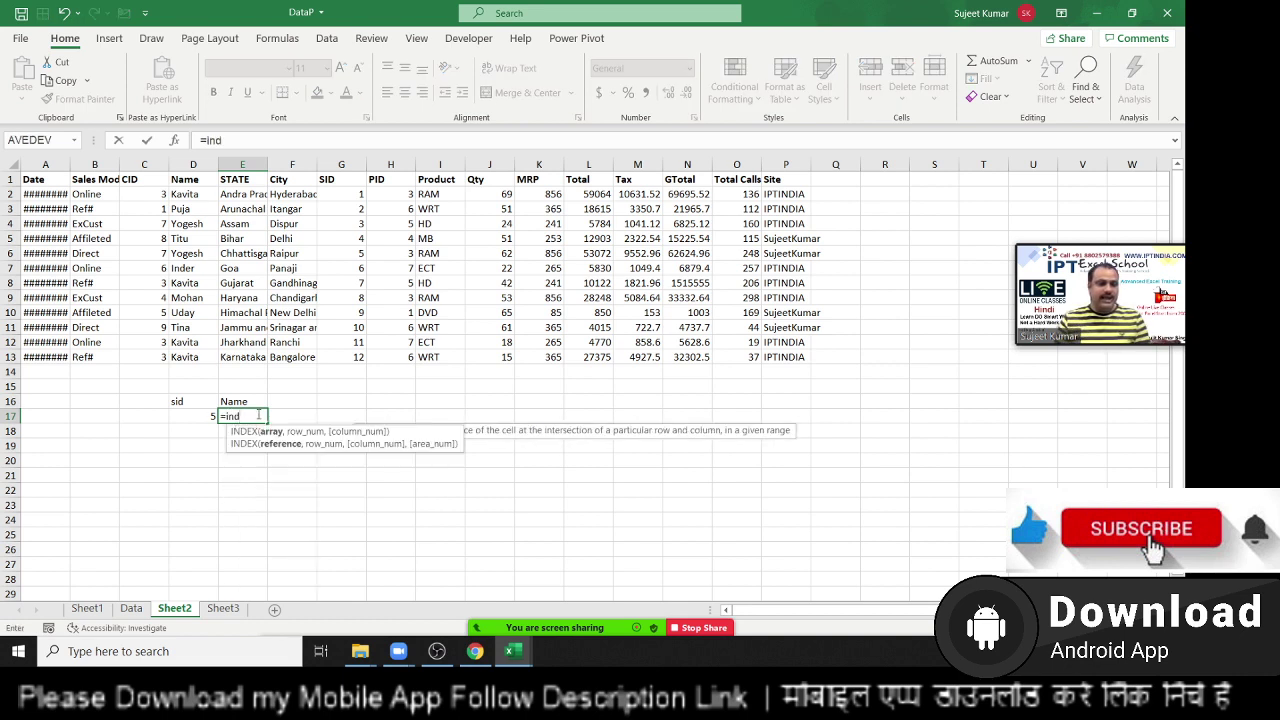
{"action": "key", "text": "Tab"}
{"action": "left_click_drag", "start_coordinate": [40, 186], "coordinate": [790, 362]}
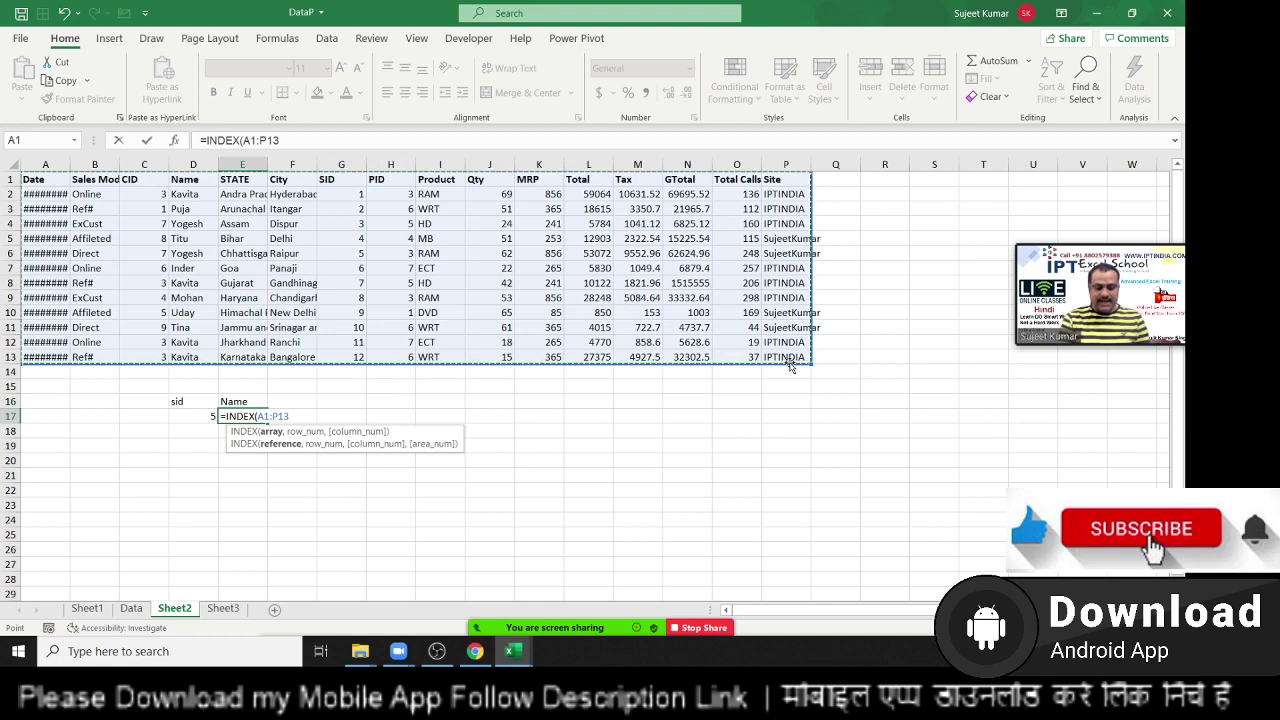
{"action": "type", "text": ",6"}
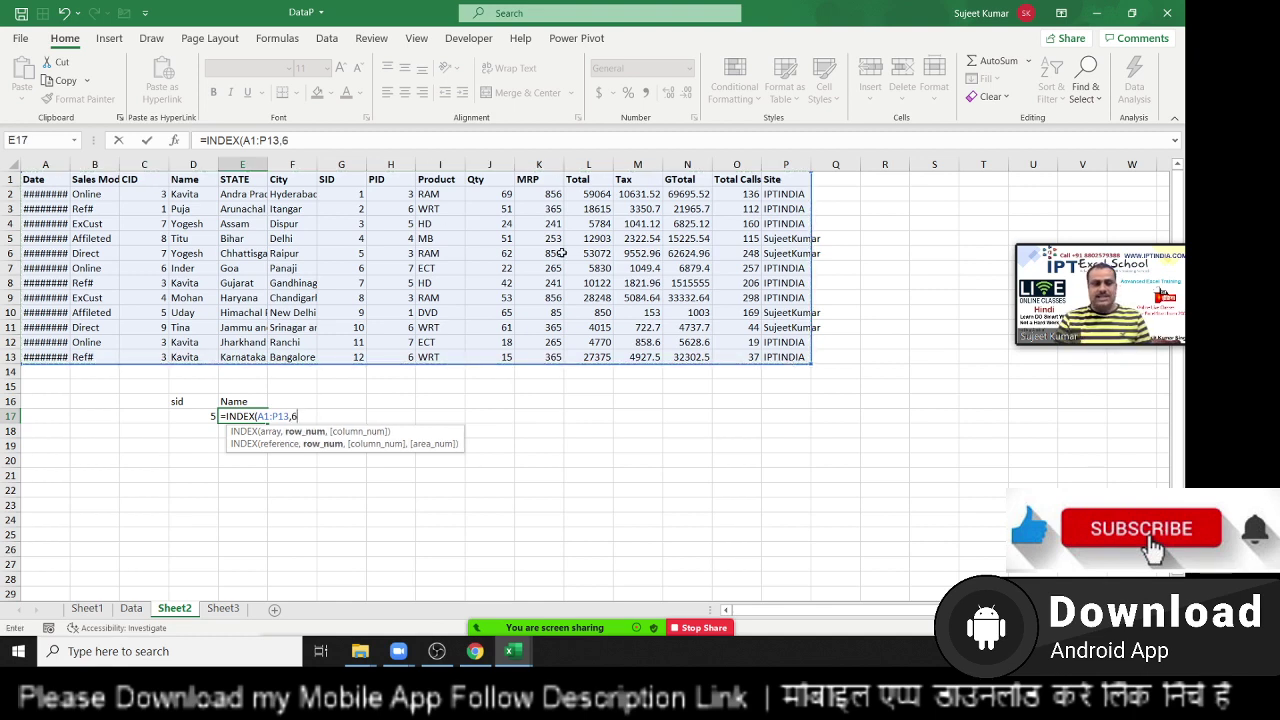
{"action": "type", "text": ",4"}
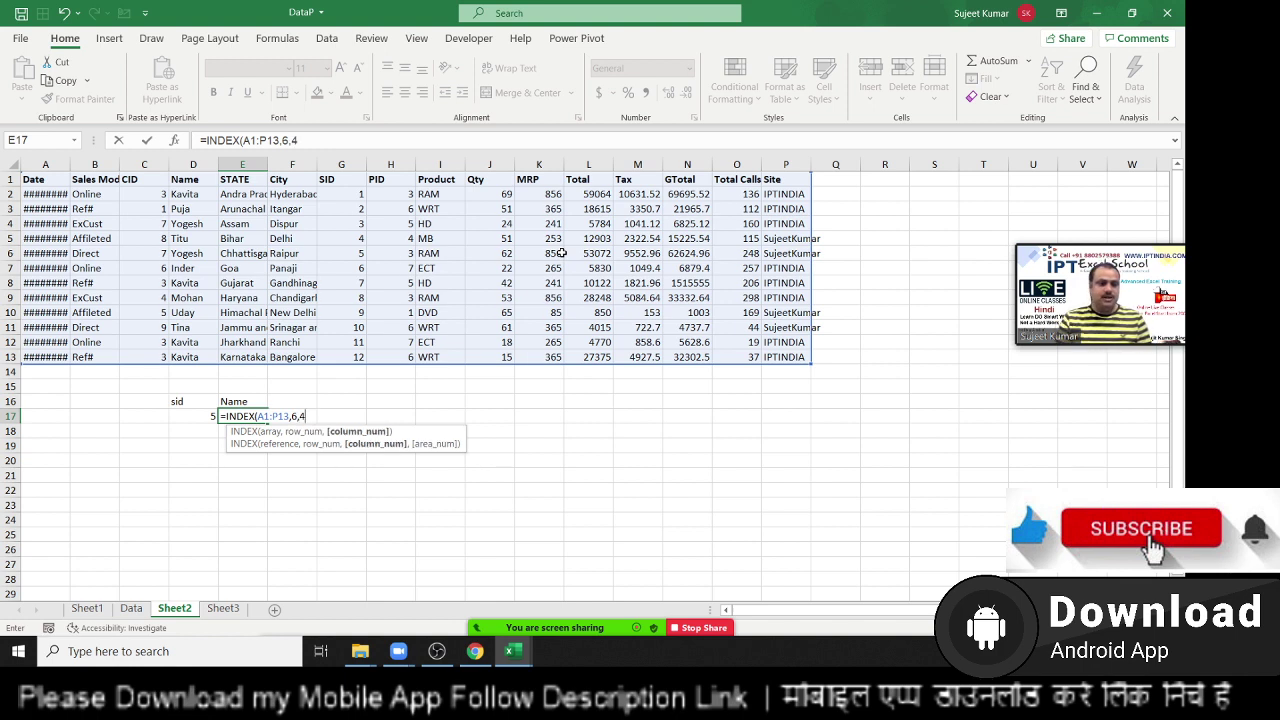
{"action": "key", "text": "Return"}
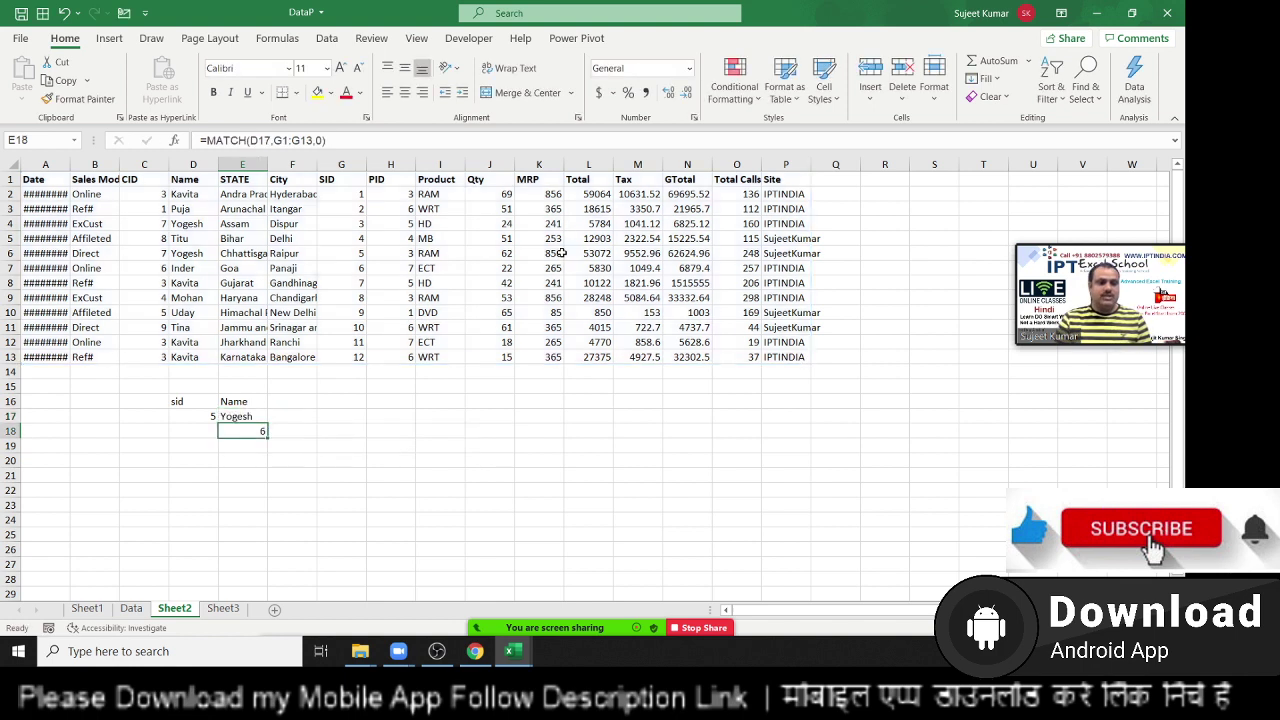
{"action": "key", "text": "Up"}
{"action": "left_click", "coordinate": [28, 194]}
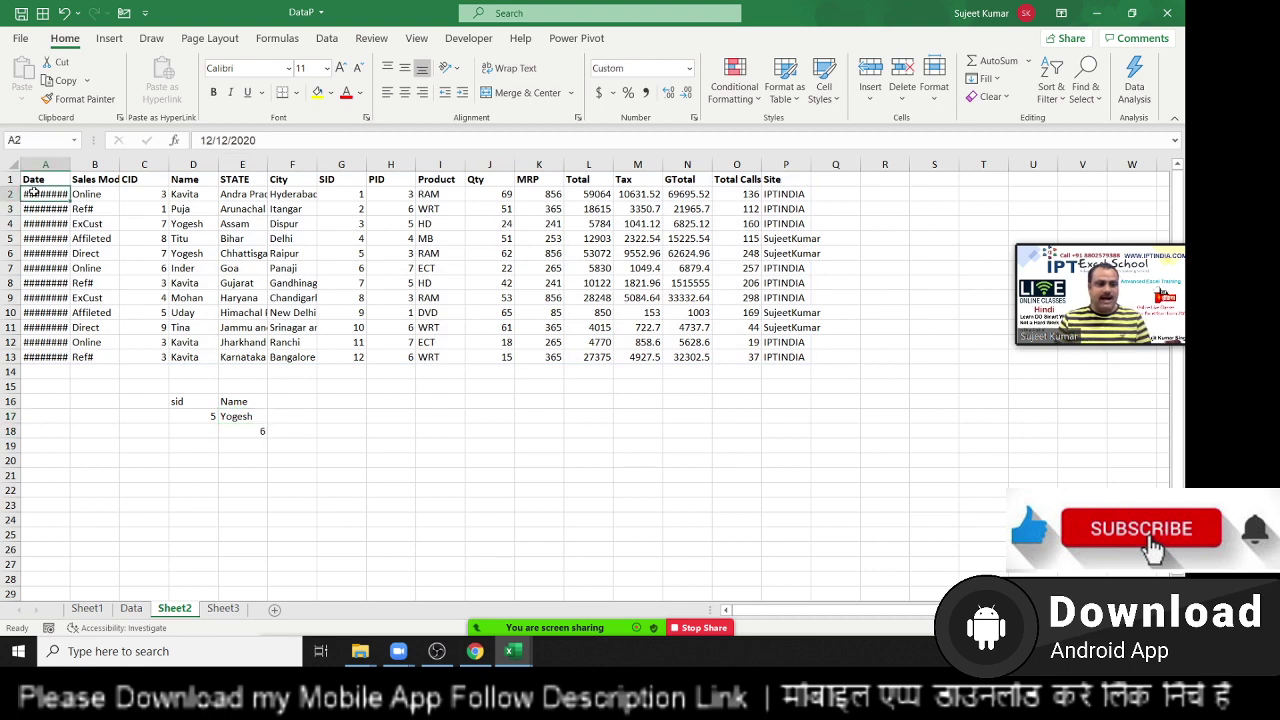
{"action": "key", "text": "Down"}
{"action": "key", "text": "Down"}
{"action": "key", "text": "Down"}
{"action": "key", "text": "Down"}
{"action": "key", "text": "Right"}
{"action": "key", "text": "Right"}
{"action": "key", "text": "Right"}
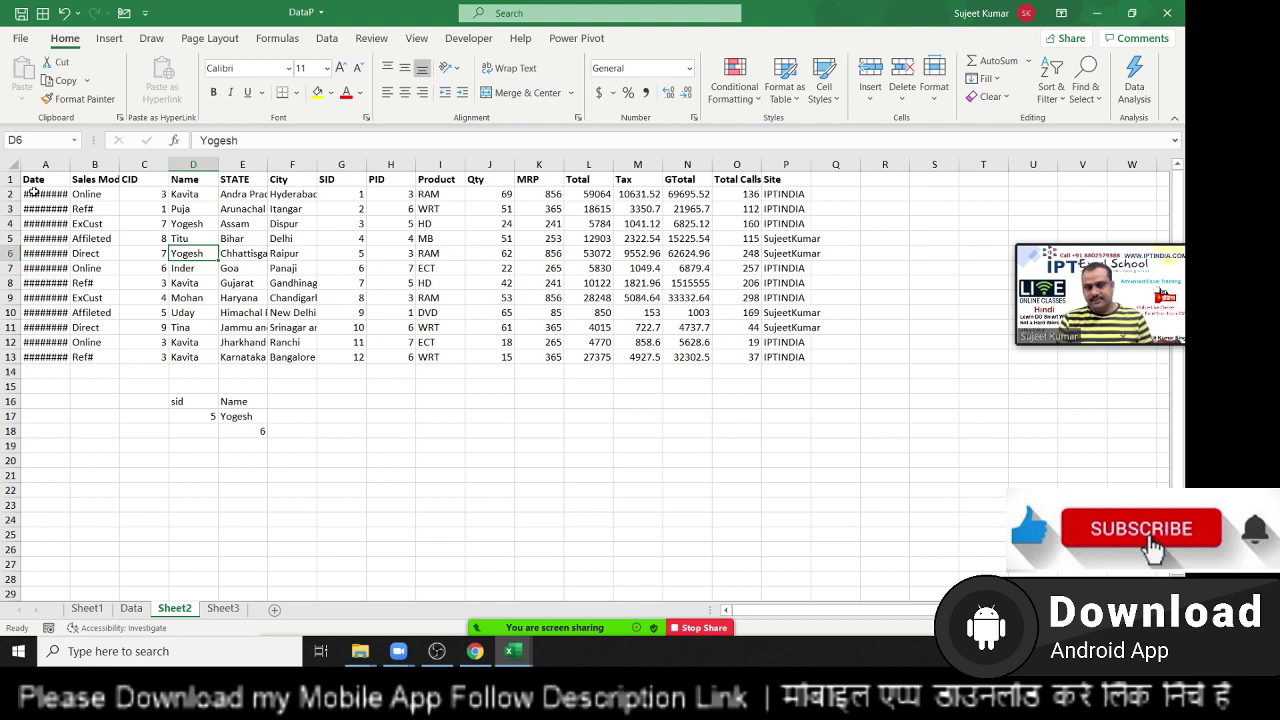
{"action": "double_click", "coordinate": [232, 414]}
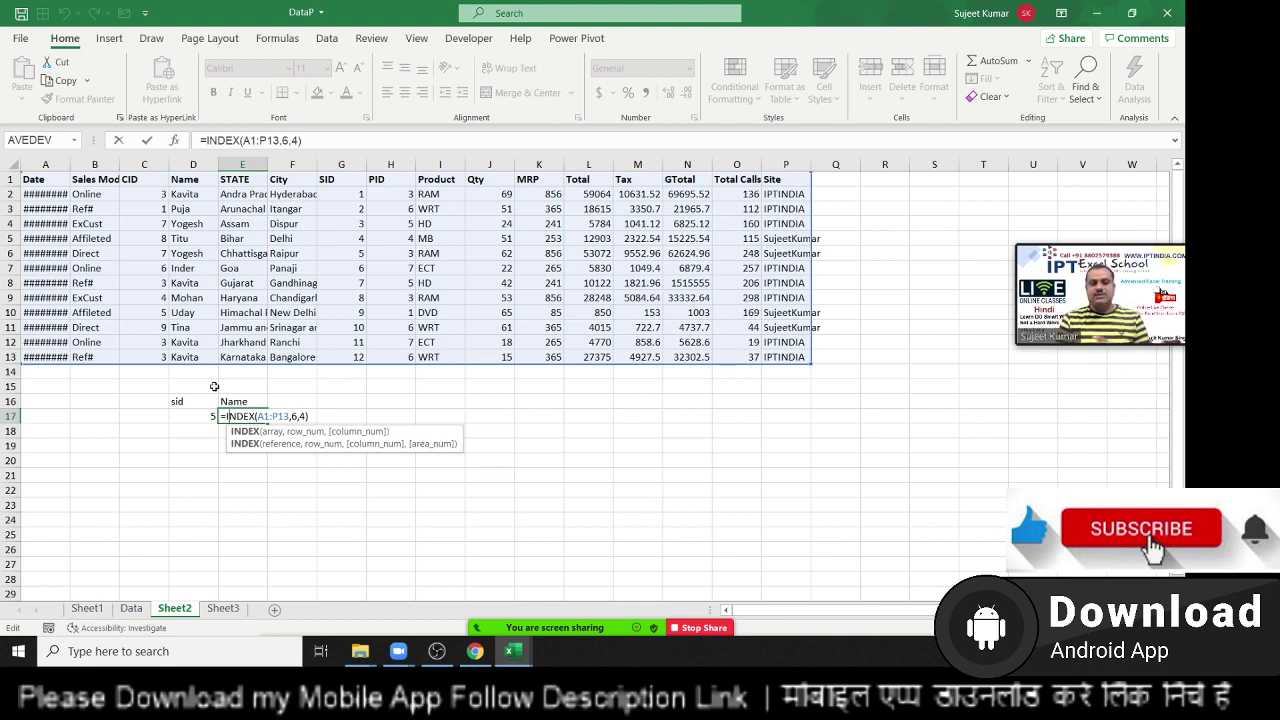
- Replace the row number 6 in E17's INDEX with MATCH(D17,G1:G13,0) copied from E18
{"action": "key", "text": "Return"}
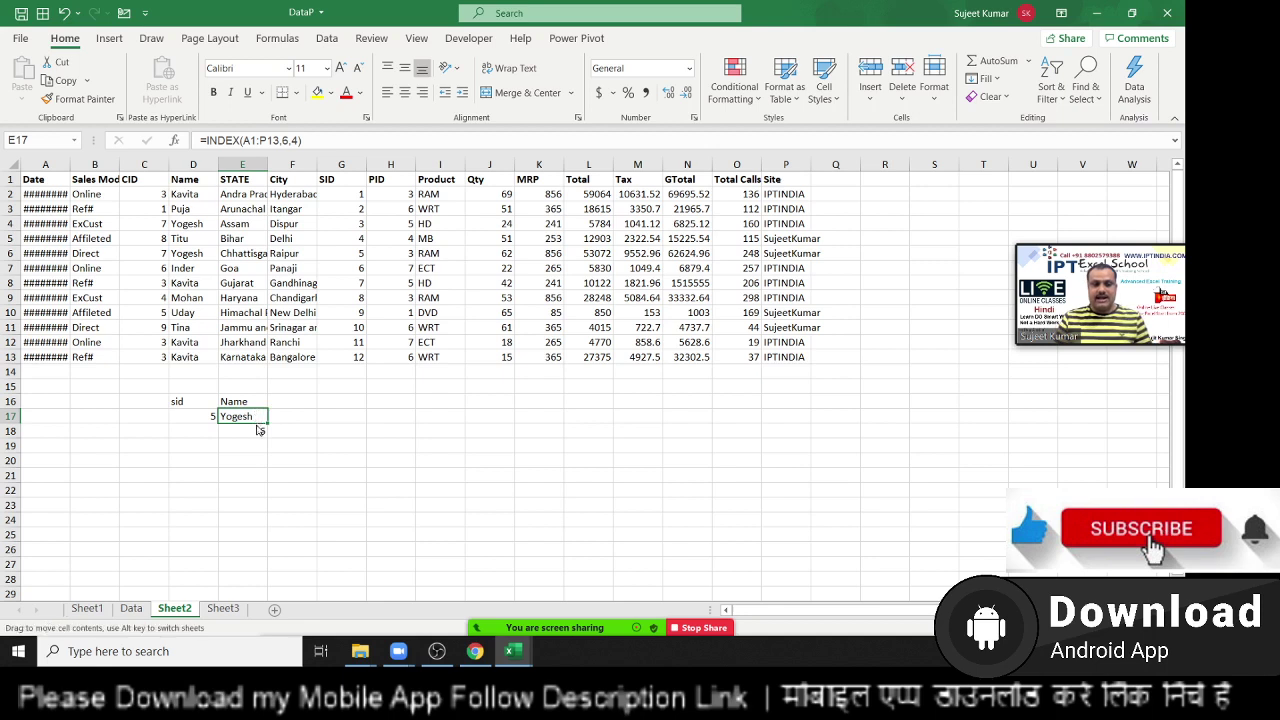
{"action": "double_click", "coordinate": [256, 431]}
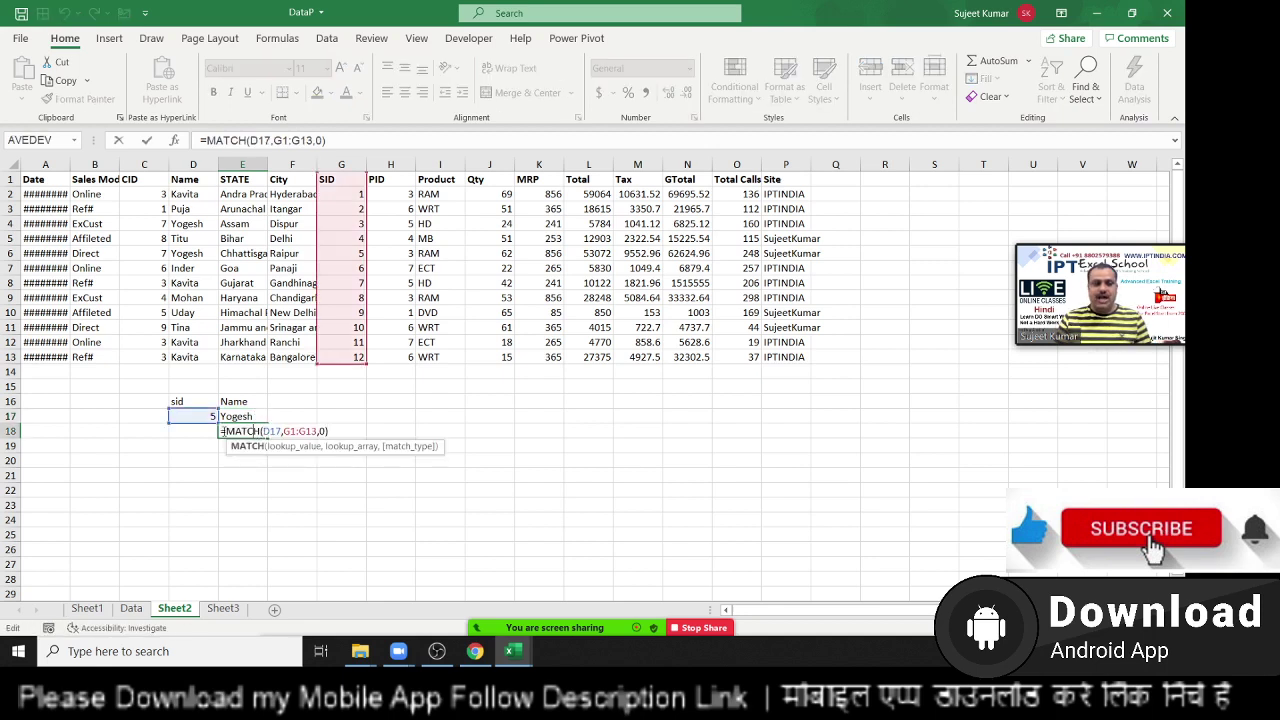
{"action": "left_click_drag", "start_coordinate": [328, 431], "coordinate": [228, 432]}
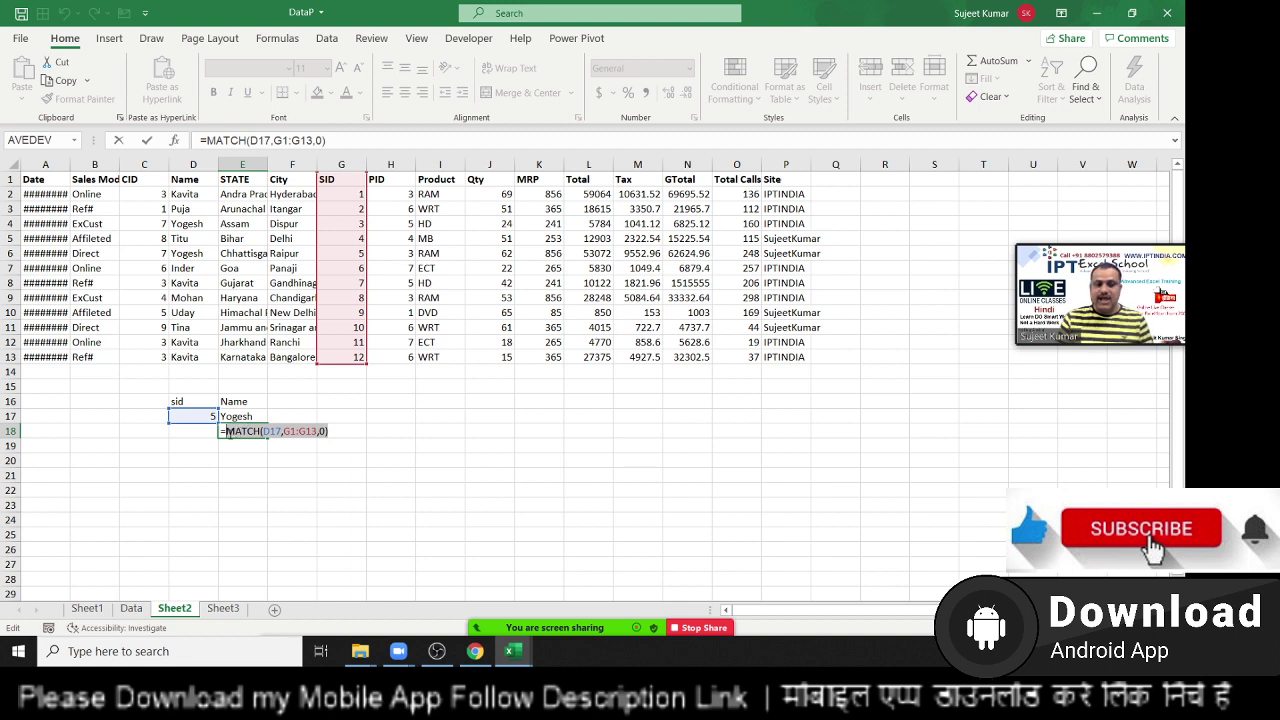
{"action": "key", "text": "ctrl+c"}
{"action": "key", "text": "Return"}
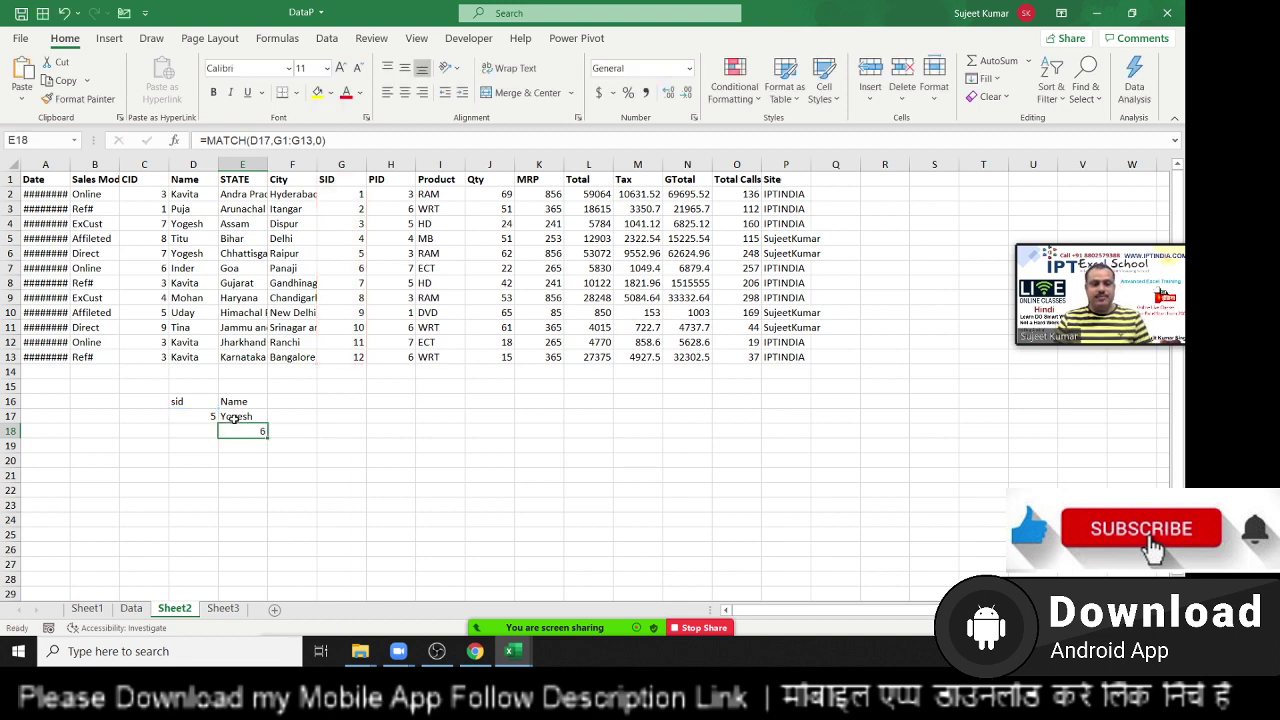
{"action": "double_click", "coordinate": [236, 416]}
{"action": "left_click", "coordinate": [260, 416]}
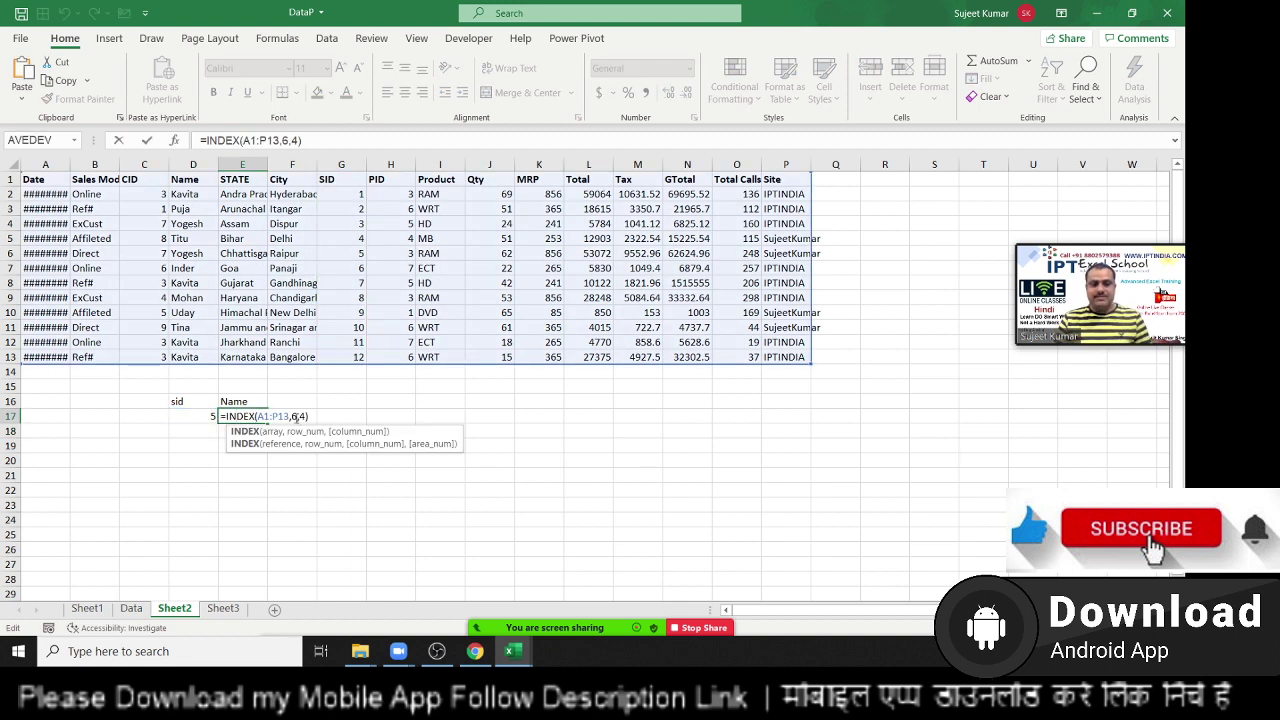
{"action": "left_click", "coordinate": [296, 416]}
{"action": "key", "text": "ctrl+v"}
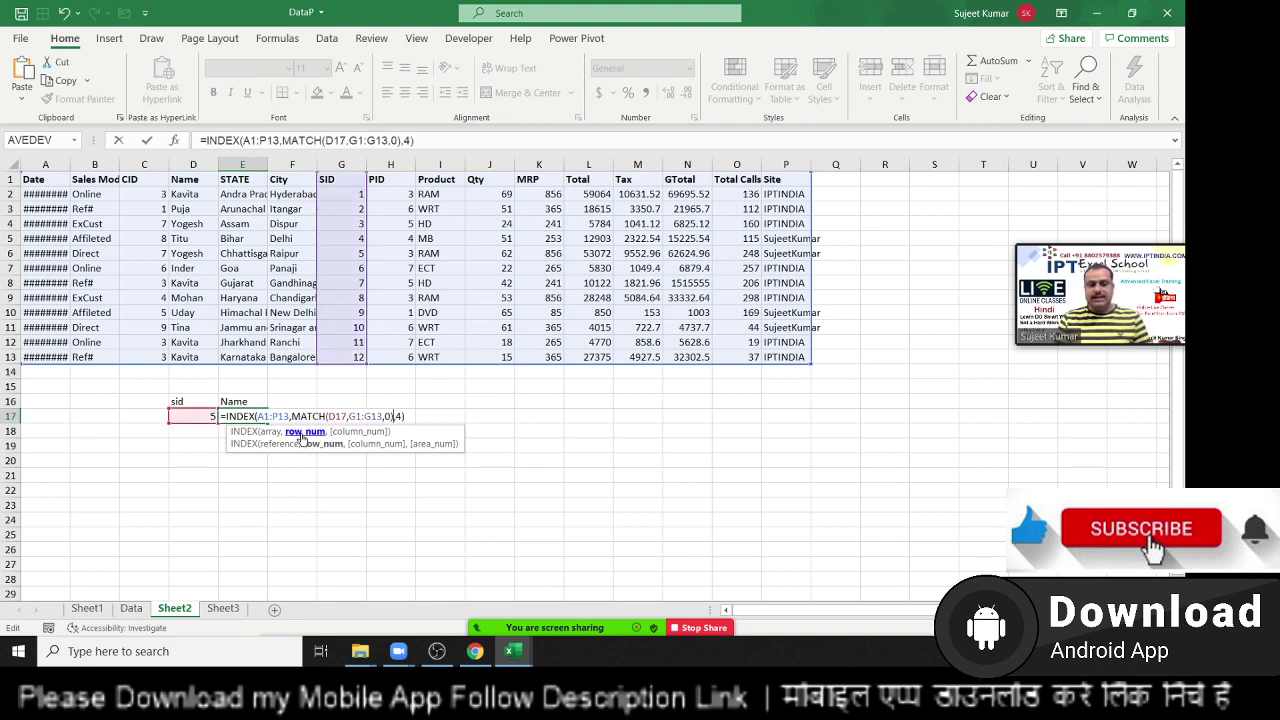
{"action": "key", "text": "Return"}
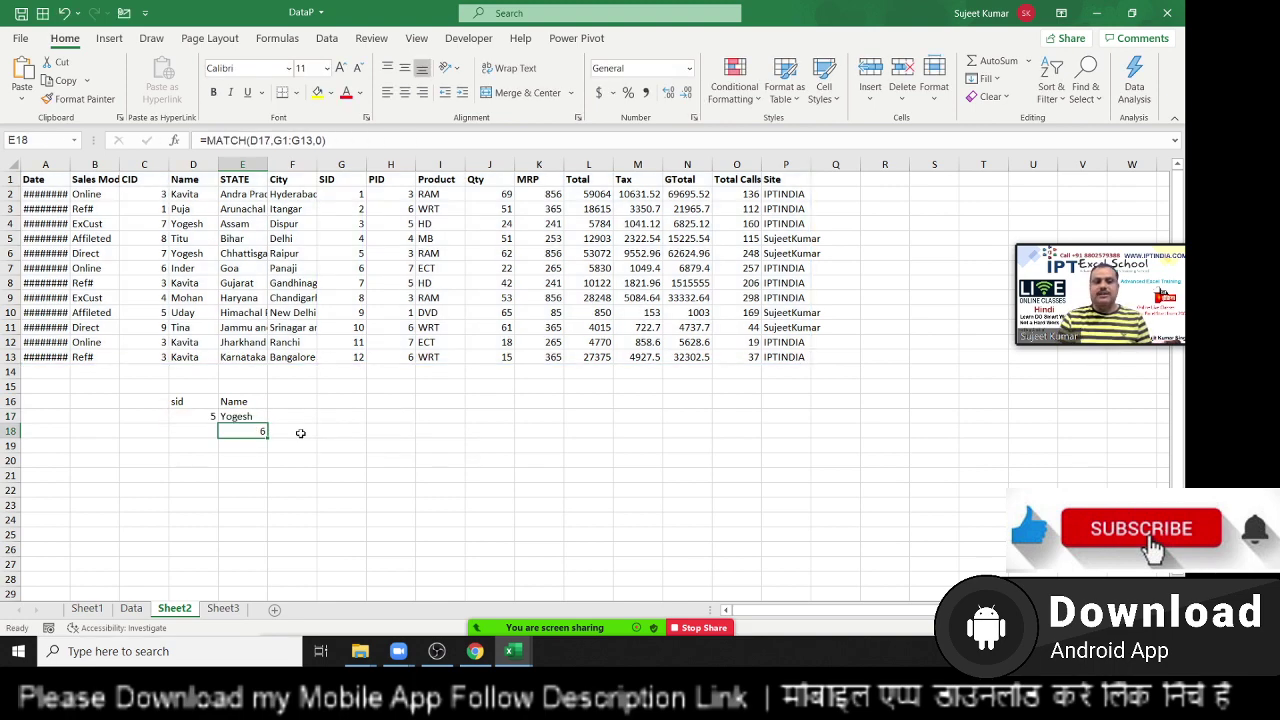
{"action": "key", "text": "Up"}
{"action": "key", "text": "Left"}
- Test the INDEX/MATCH lookup with SIDs 12, 11 and finally 7 in D17
{"action": "type", "text": "12"}
{"action": "key", "text": "Return"}
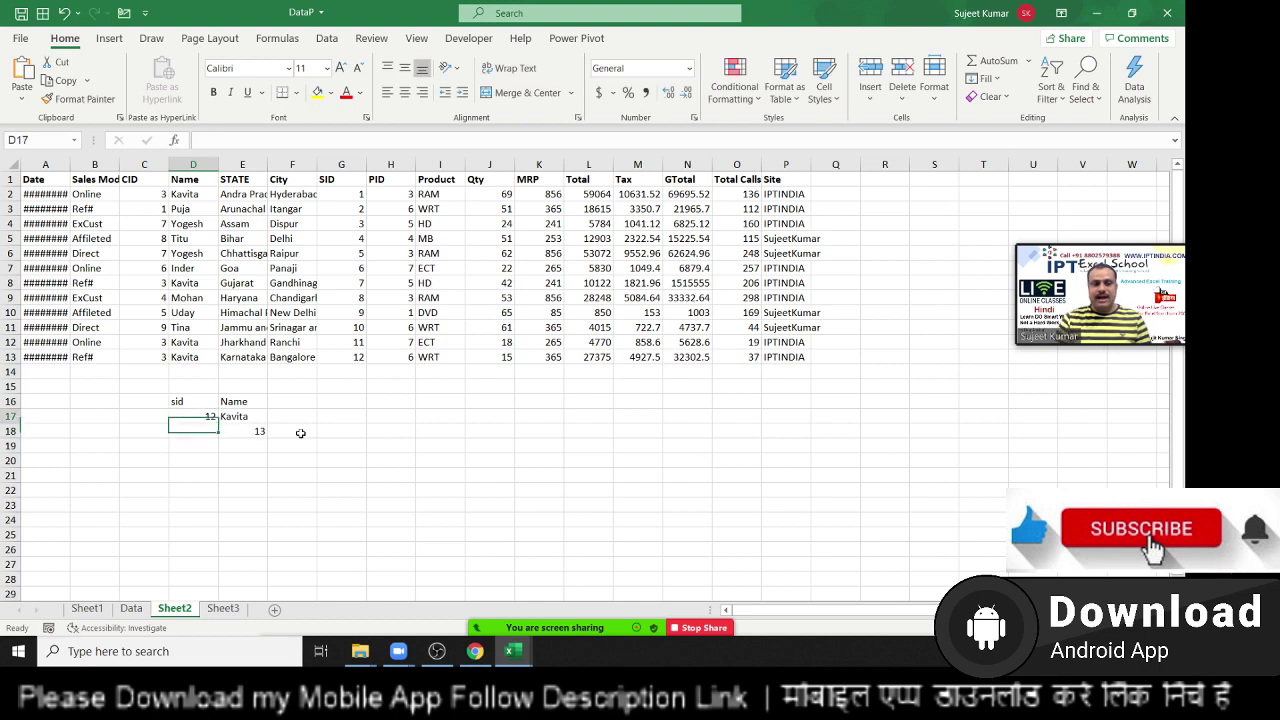
{"action": "key", "text": "Up"}
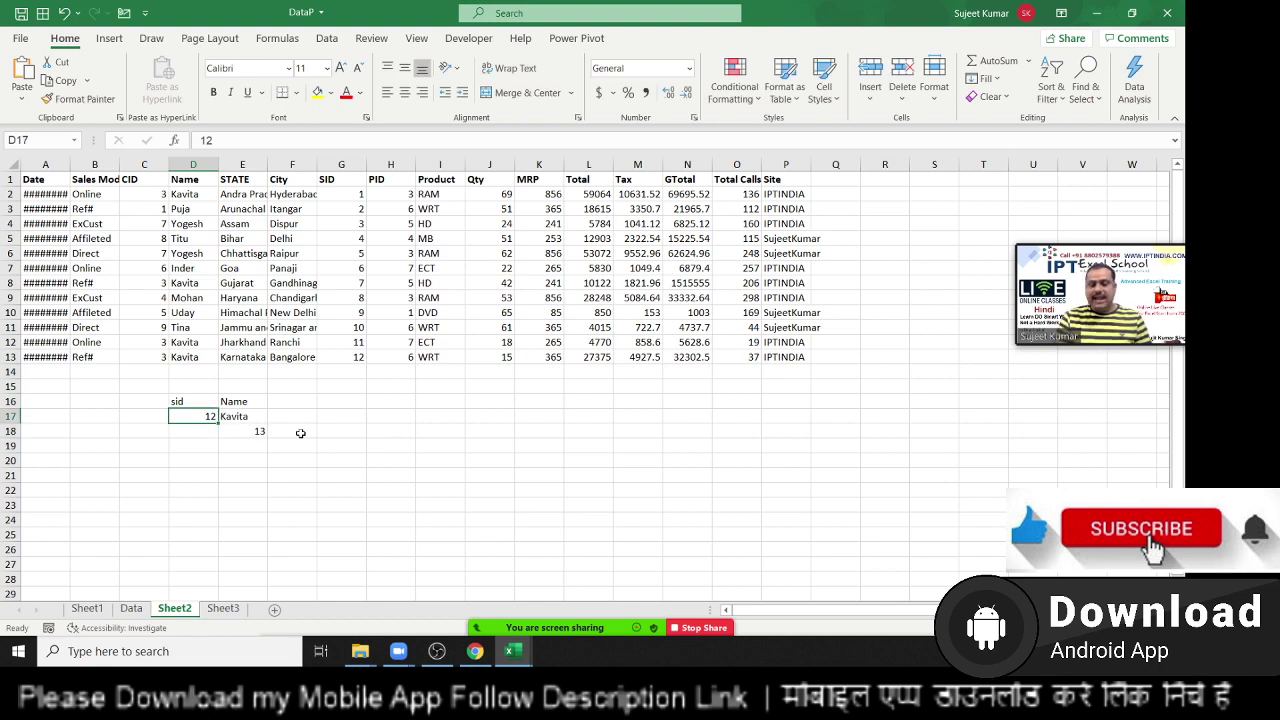
{"action": "type", "text": "11"}
{"action": "key", "text": "Return"}
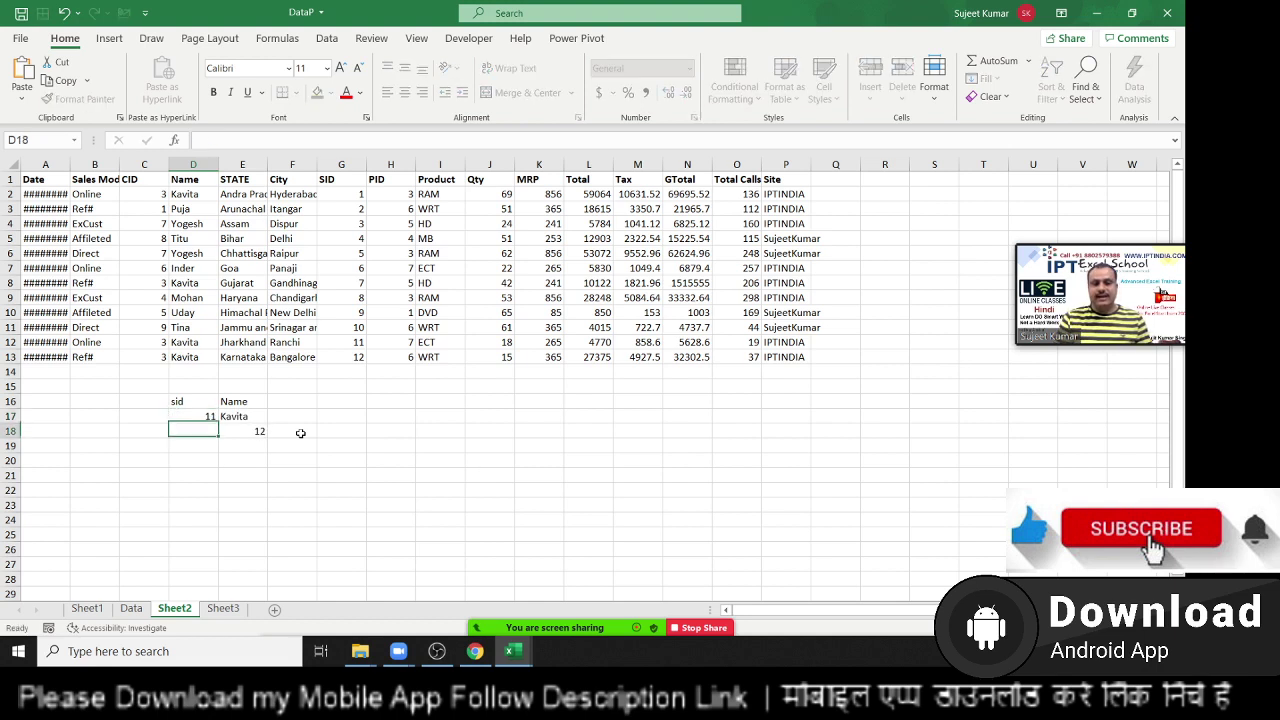
{"action": "key", "text": "Up"}
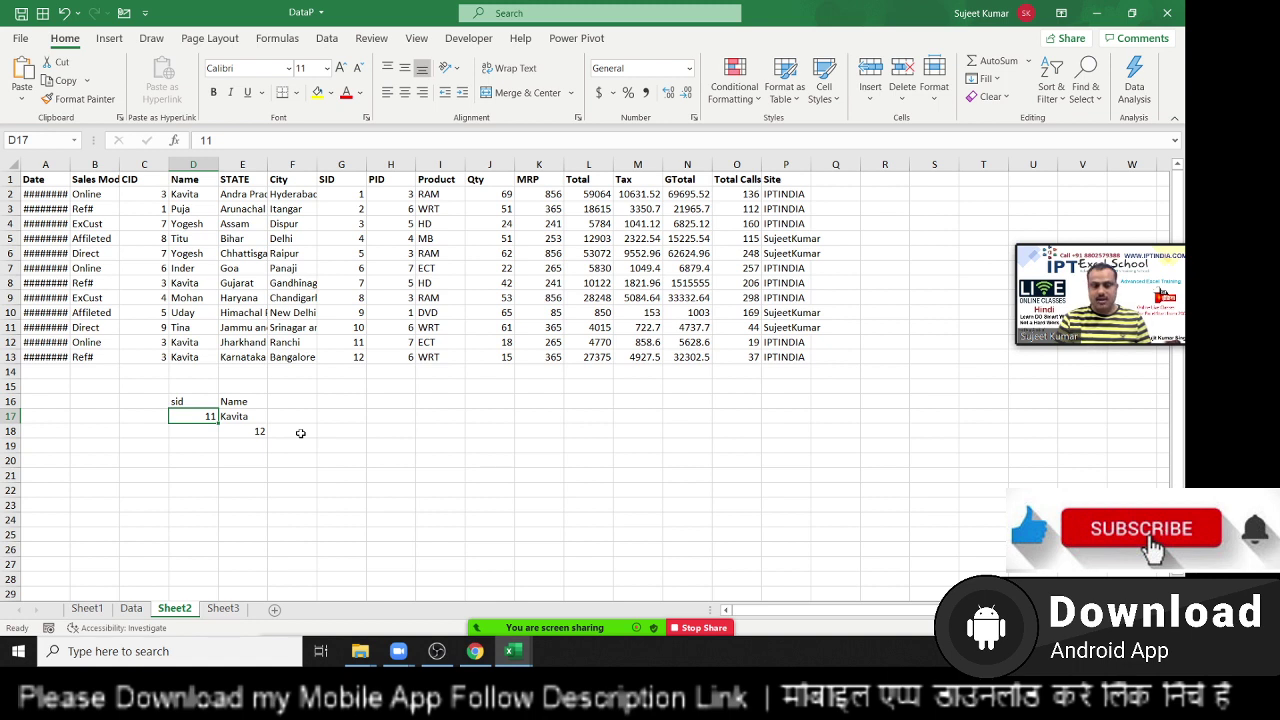
{"action": "type", "text": "7"}
{"action": "key", "text": "Return"}
{"action": "key", "text": "Up"}
{"action": "key", "text": "Right"}
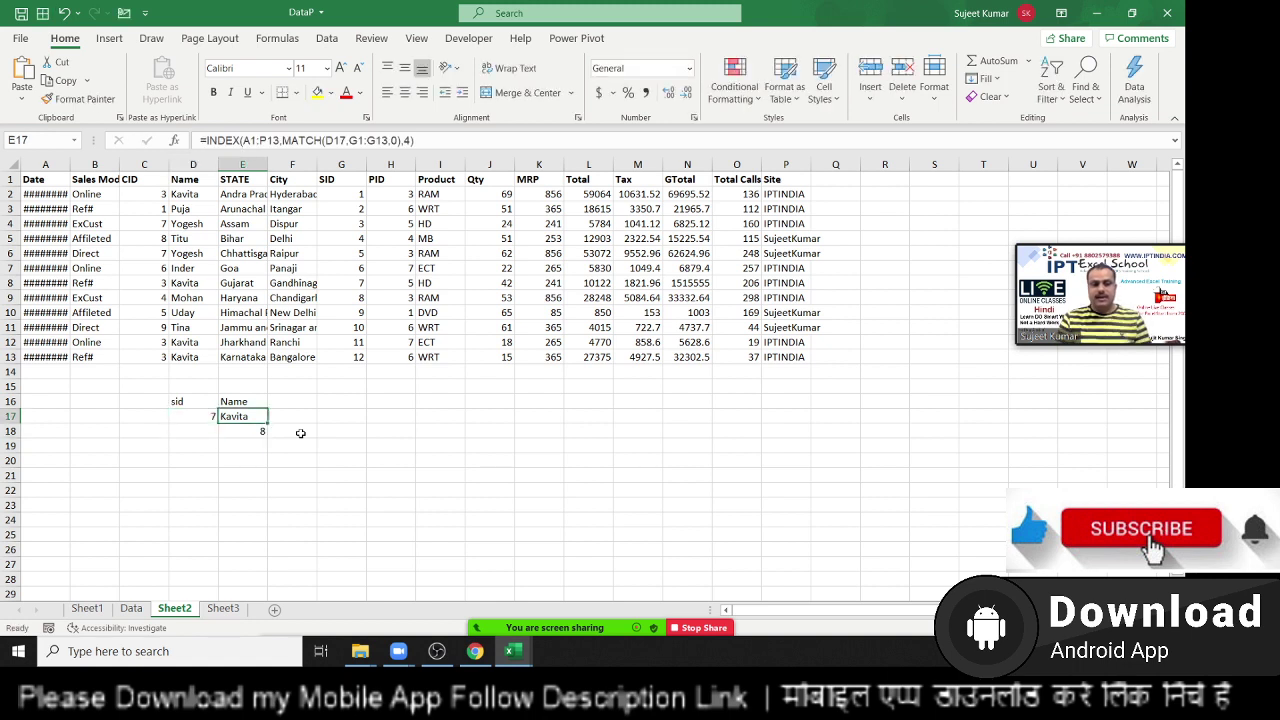
- Review E17's INDEX/MATCH formula, then begin =OFFSET( in F17
{"action": "key", "text": "F2"}
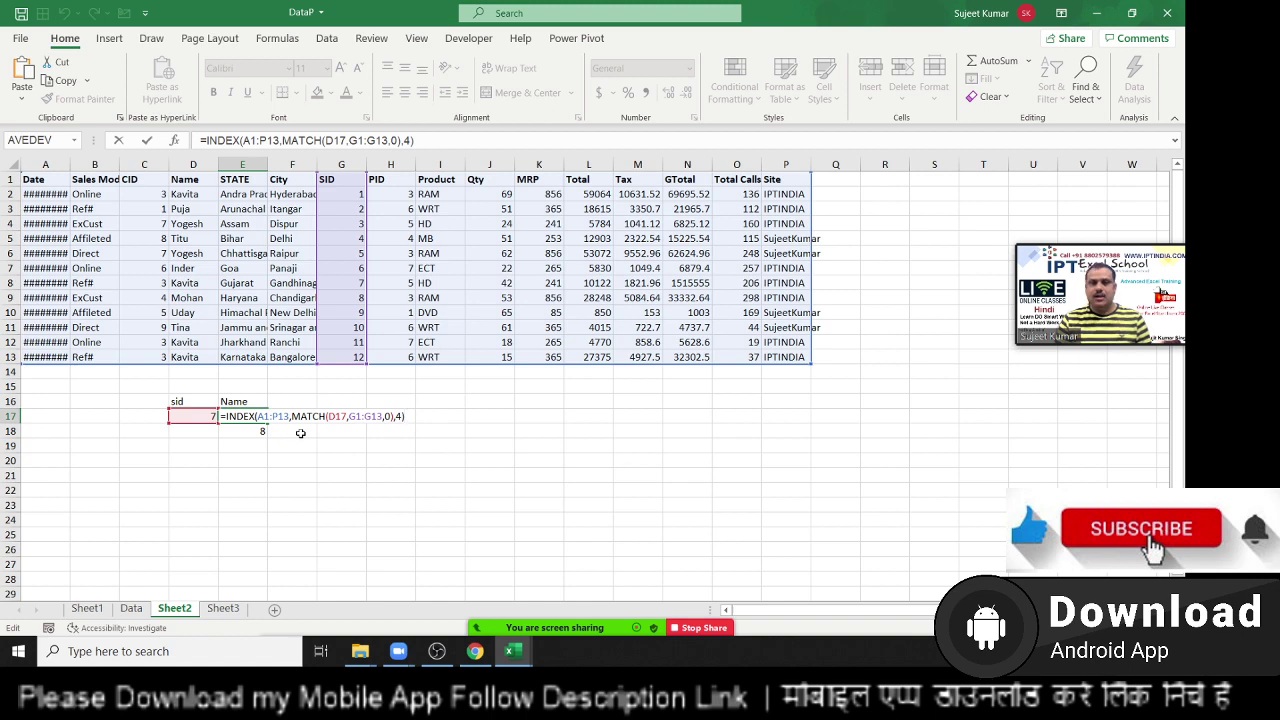
{"action": "key", "text": "ctrl+Return"}
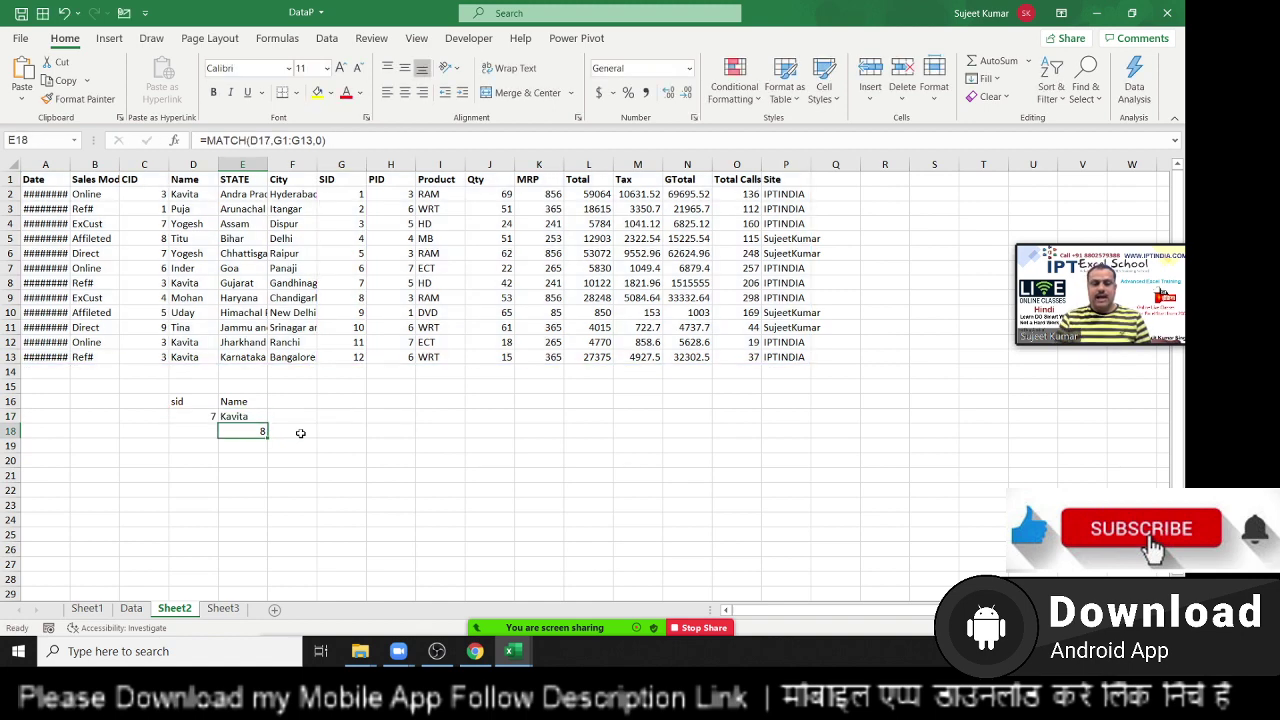
{"action": "key", "text": "F2"}
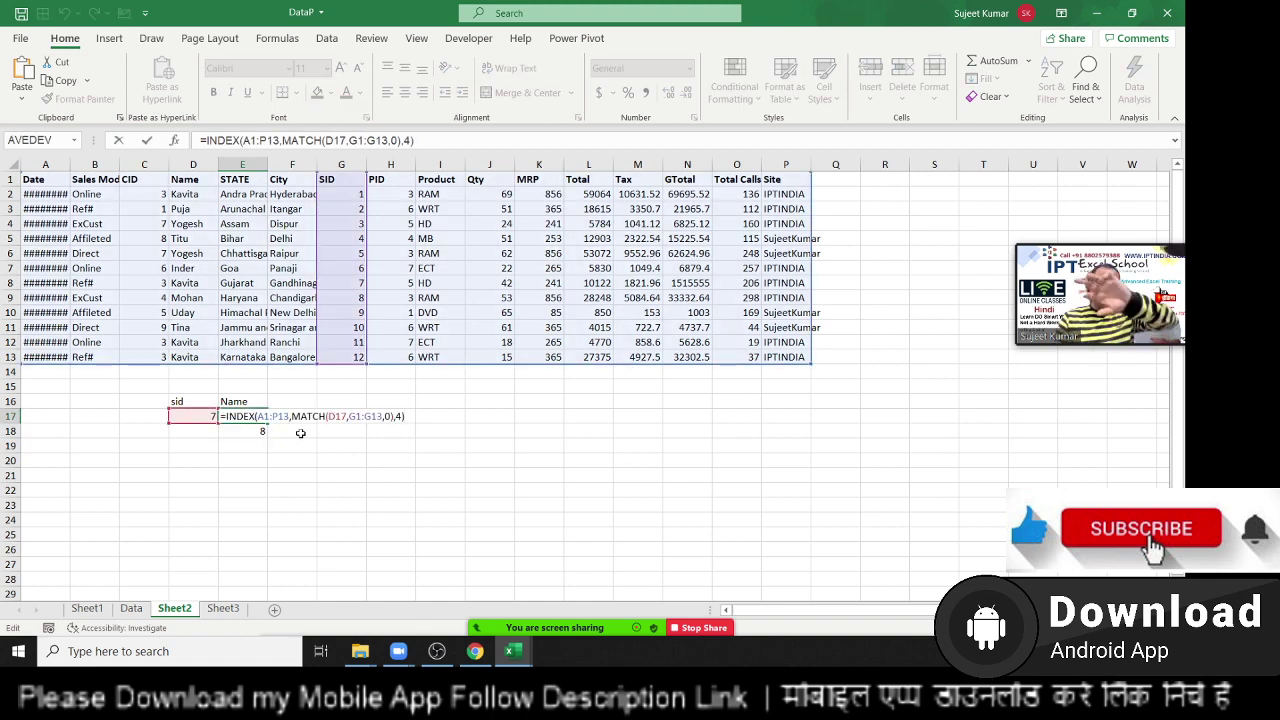
{"action": "key", "text": "Escape"}
{"action": "key", "text": "Right"}
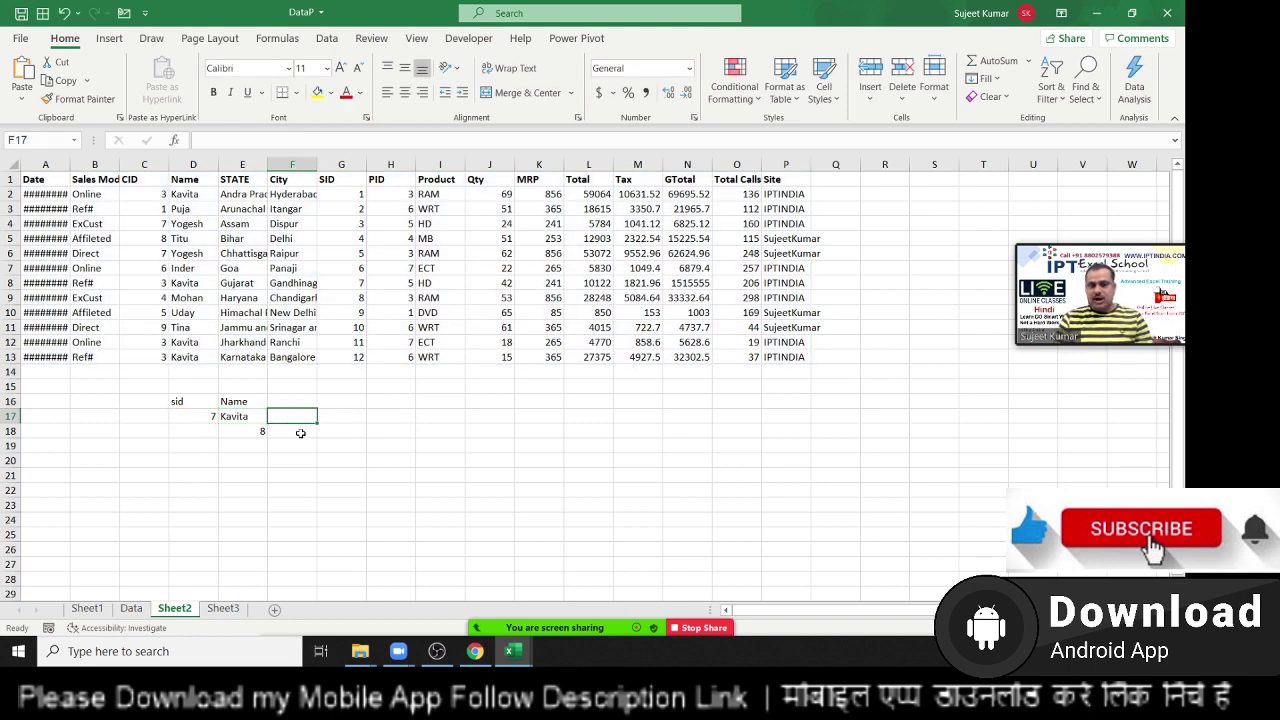
{"action": "type", "text": "=OFFSET("}
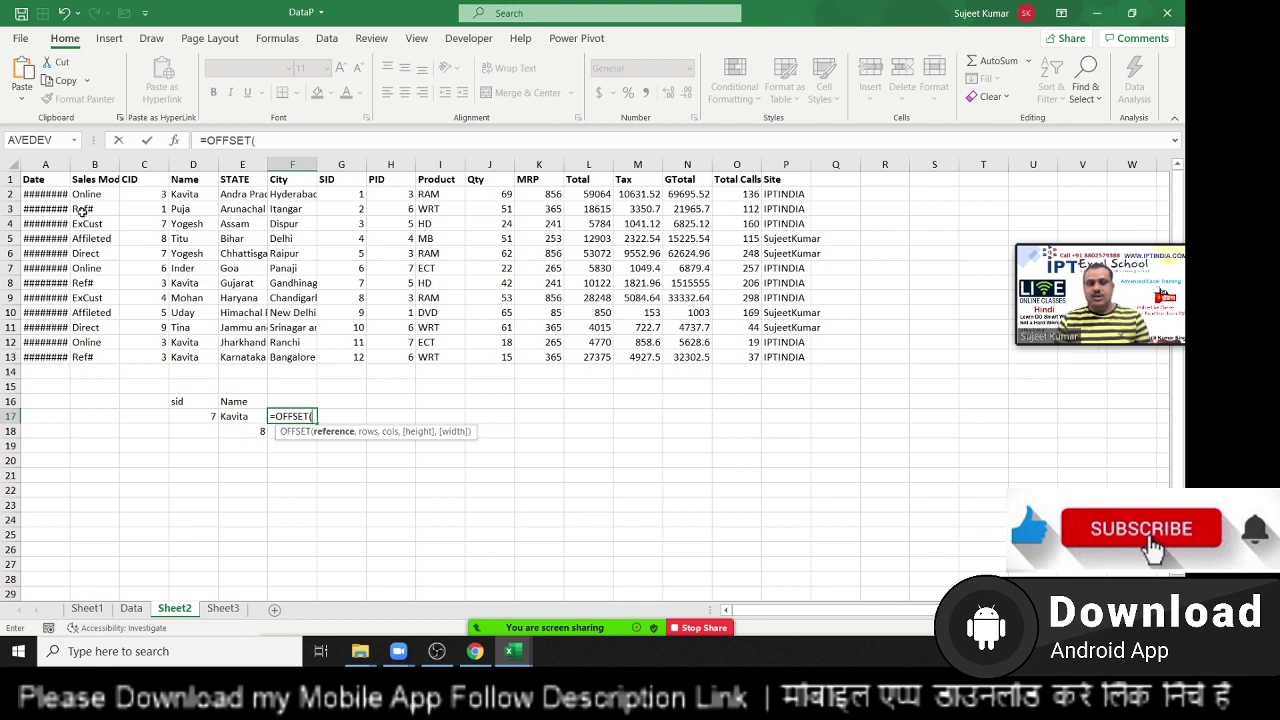
- Complete =OFFSET(A1,7,3) in F17 so it returns Kavita
{"action": "left_click", "coordinate": [59, 180]}
{"action": "type", "text": ","}
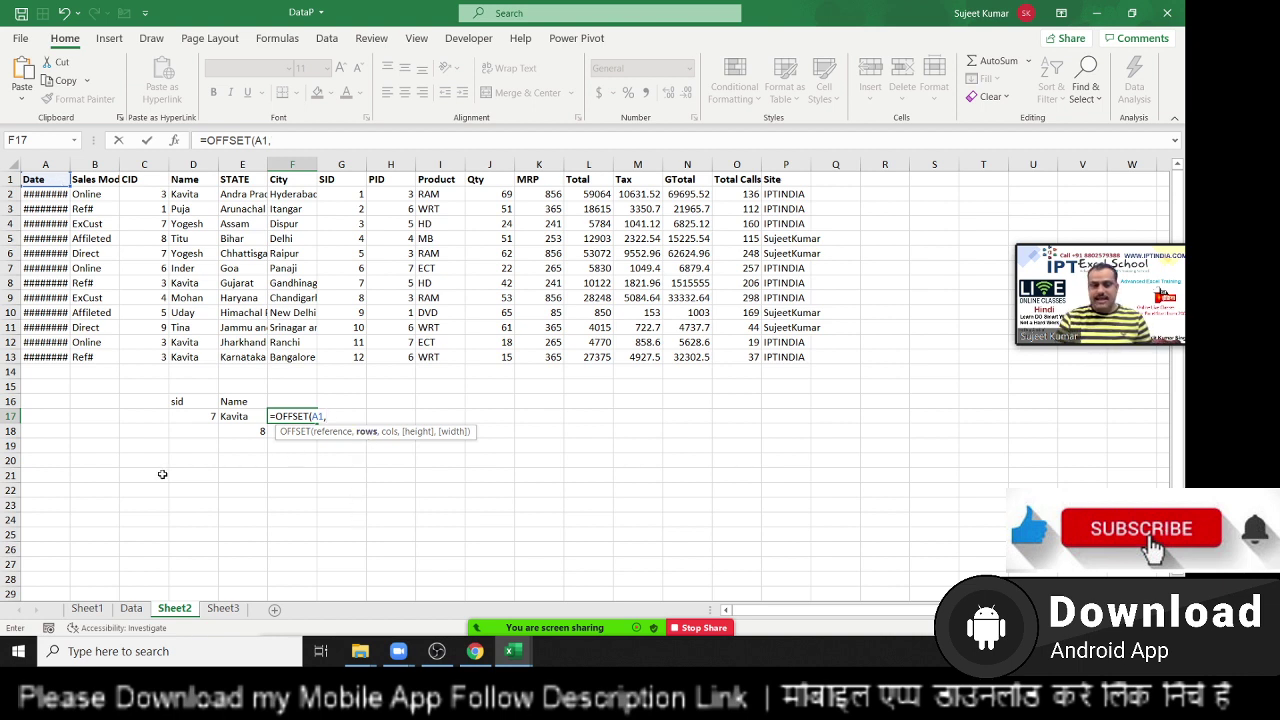
{"action": "type", "text": "7,3)"}
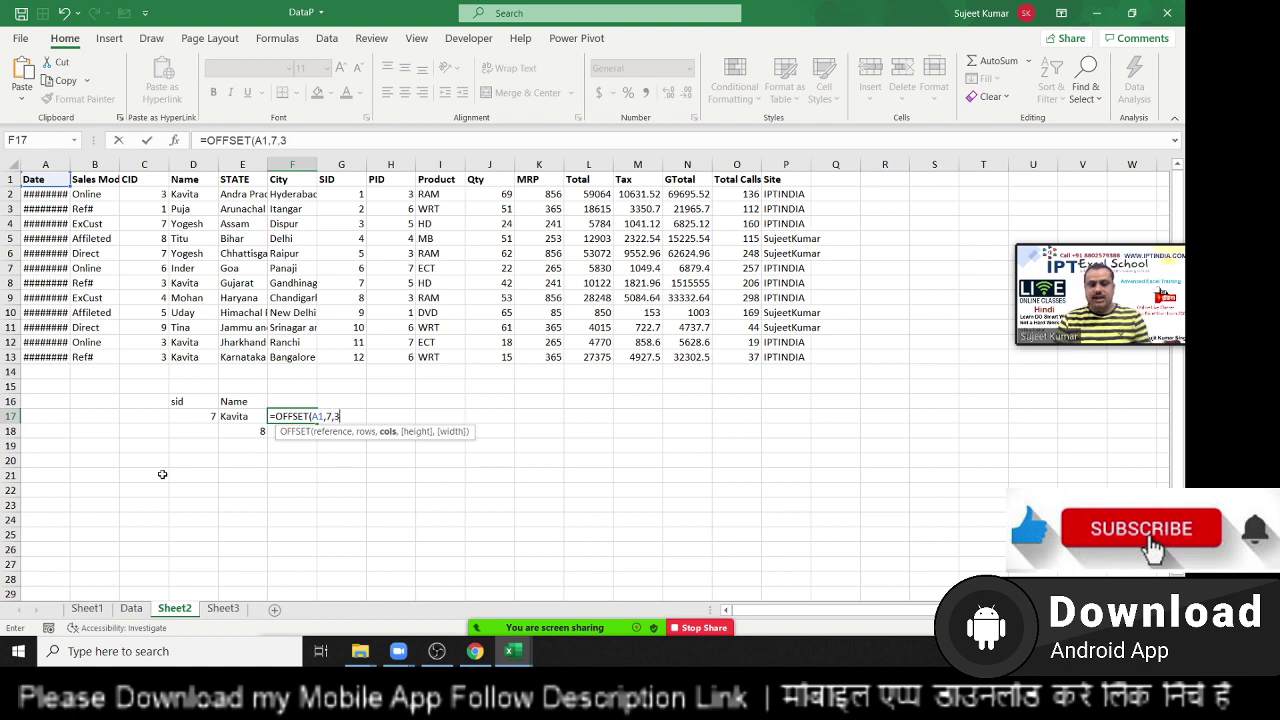
{"action": "key", "text": "Return"}
{"action": "key", "text": "Up"}
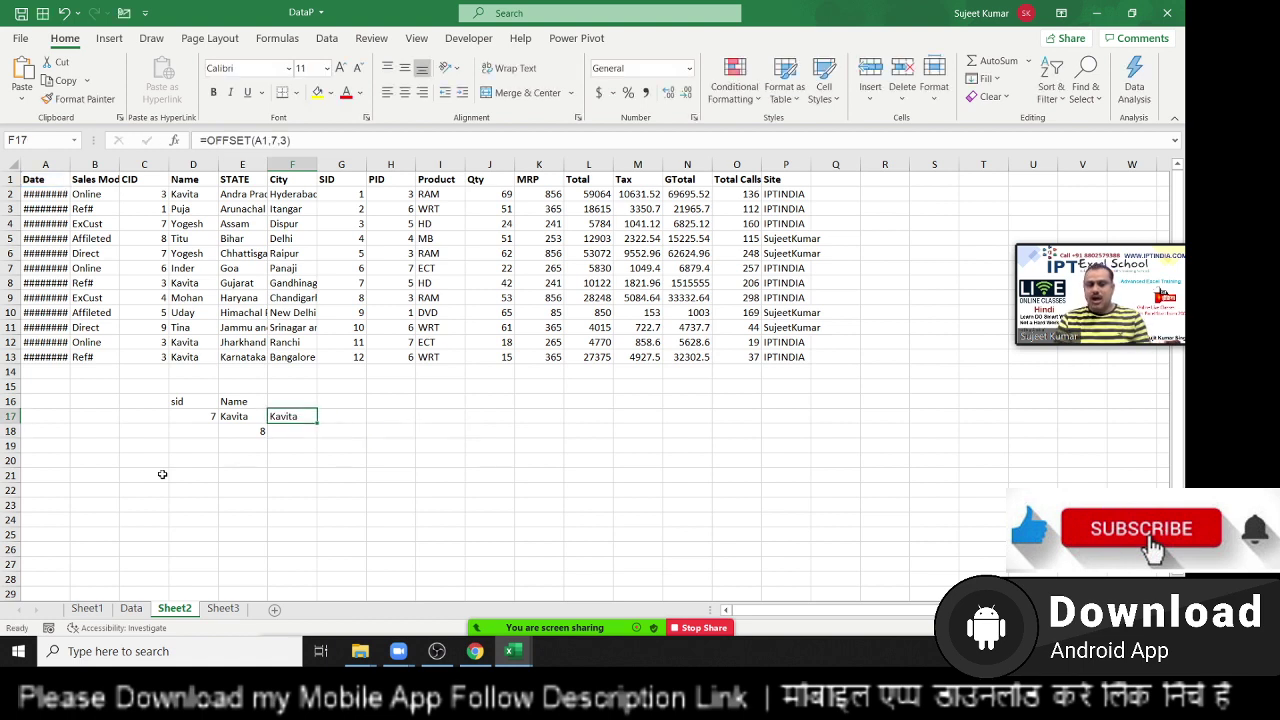
- Review the MATCH formula in E18, the INDEX/MATCH in E17 and the OFFSET in F17
{"action": "key", "text": "Down"}
{"action": "key", "text": "Left"}
{"action": "key", "text": "Up"}
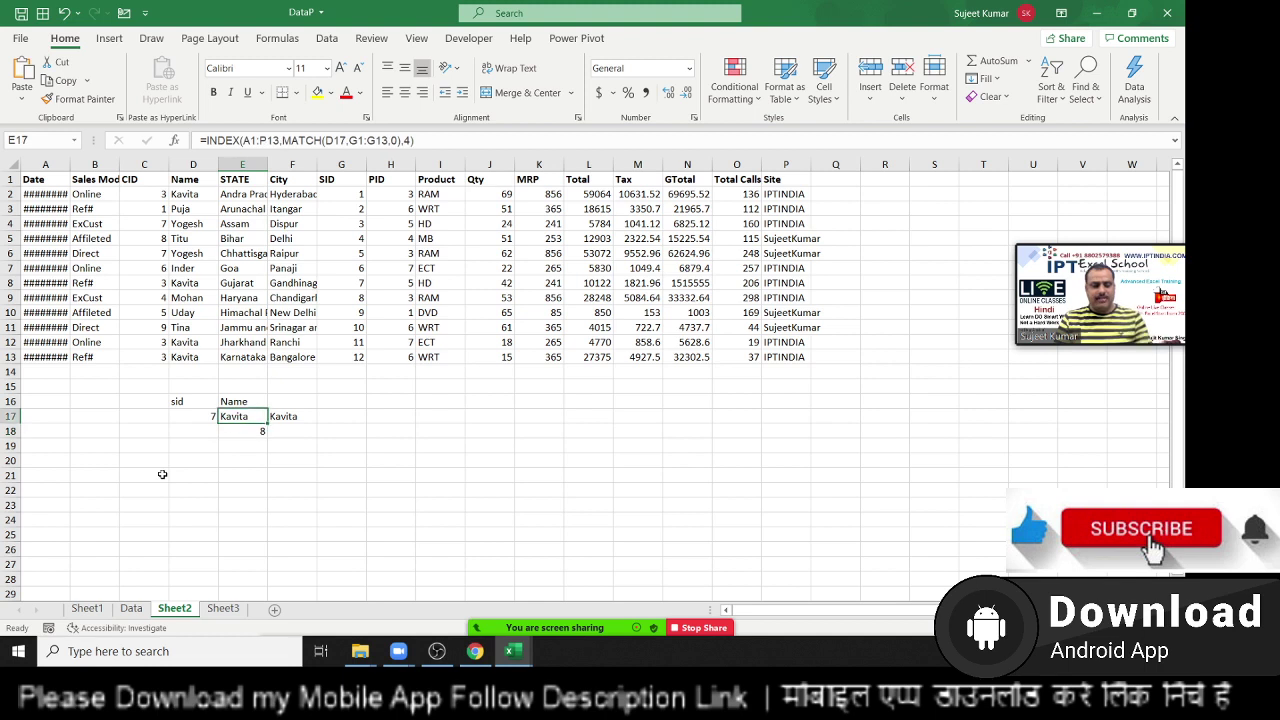
{"action": "key", "text": "F2"}
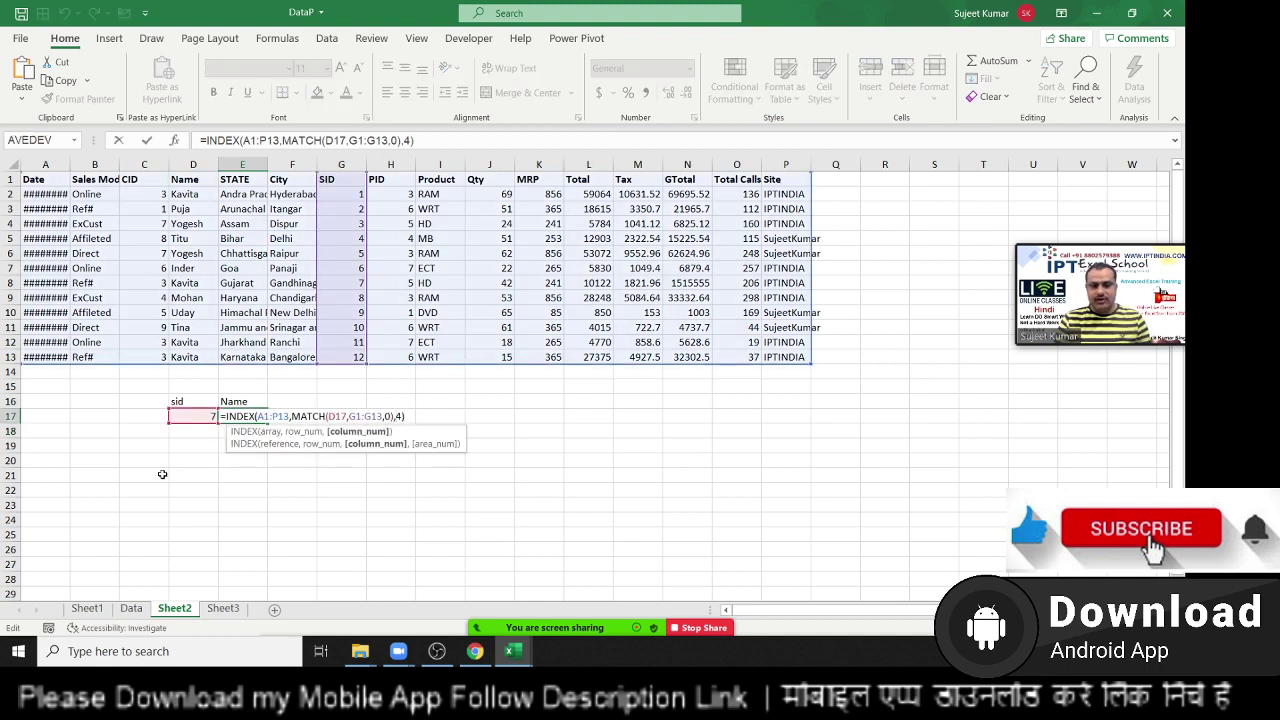
{"action": "key", "text": "Tab"}
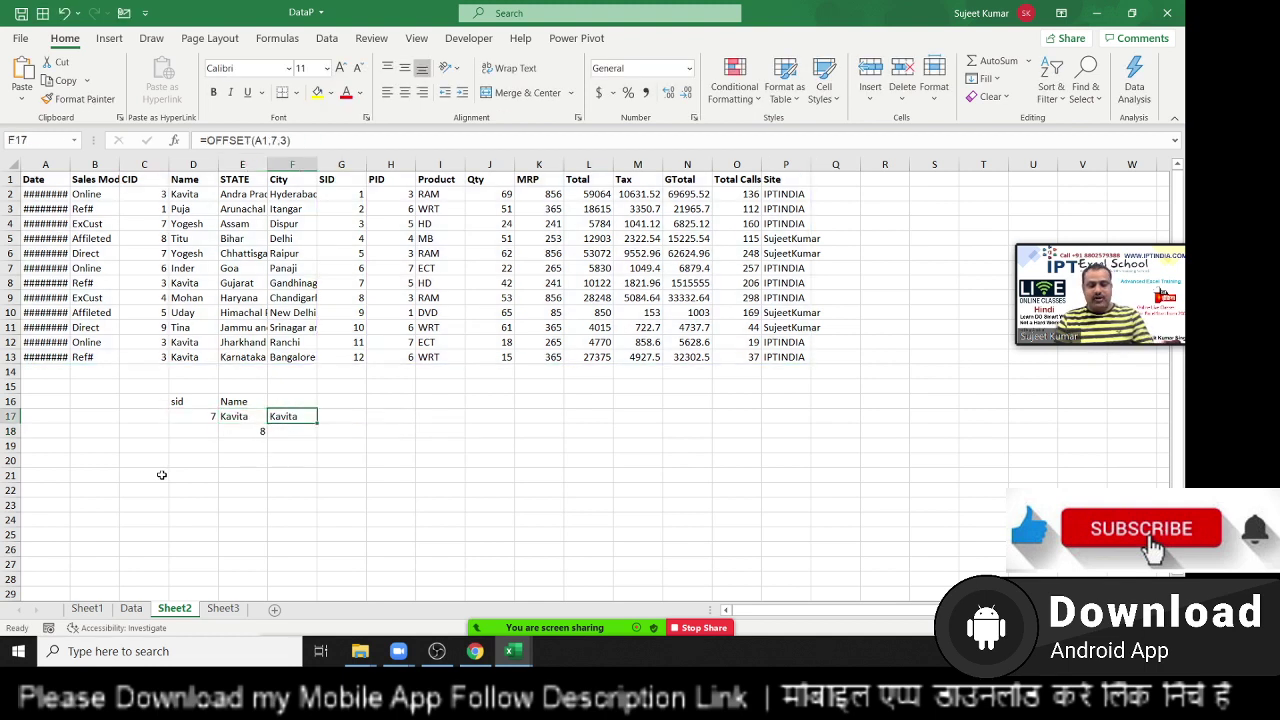
{"action": "key", "text": "F2"}
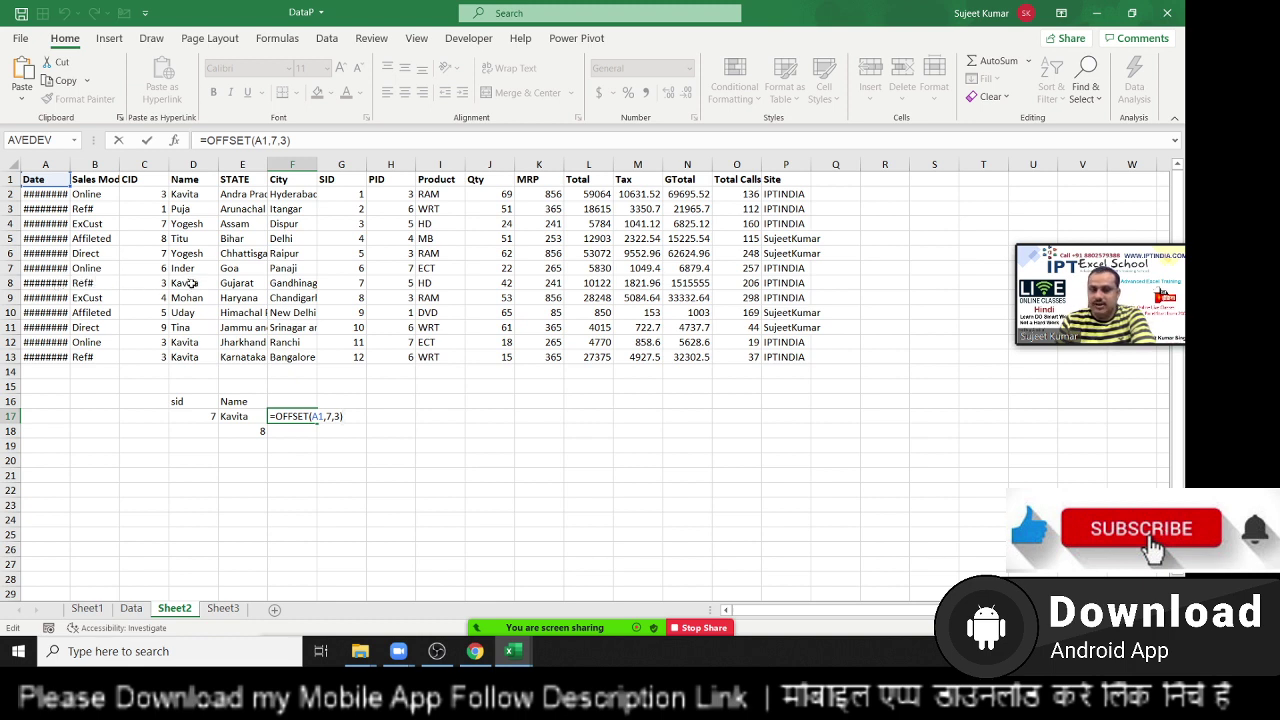
- Go over F17's OFFSET arguments and copy MATCH(D17,G1:G13,0) from E18's formula
{"action": "key", "text": "ctrl+Return"}
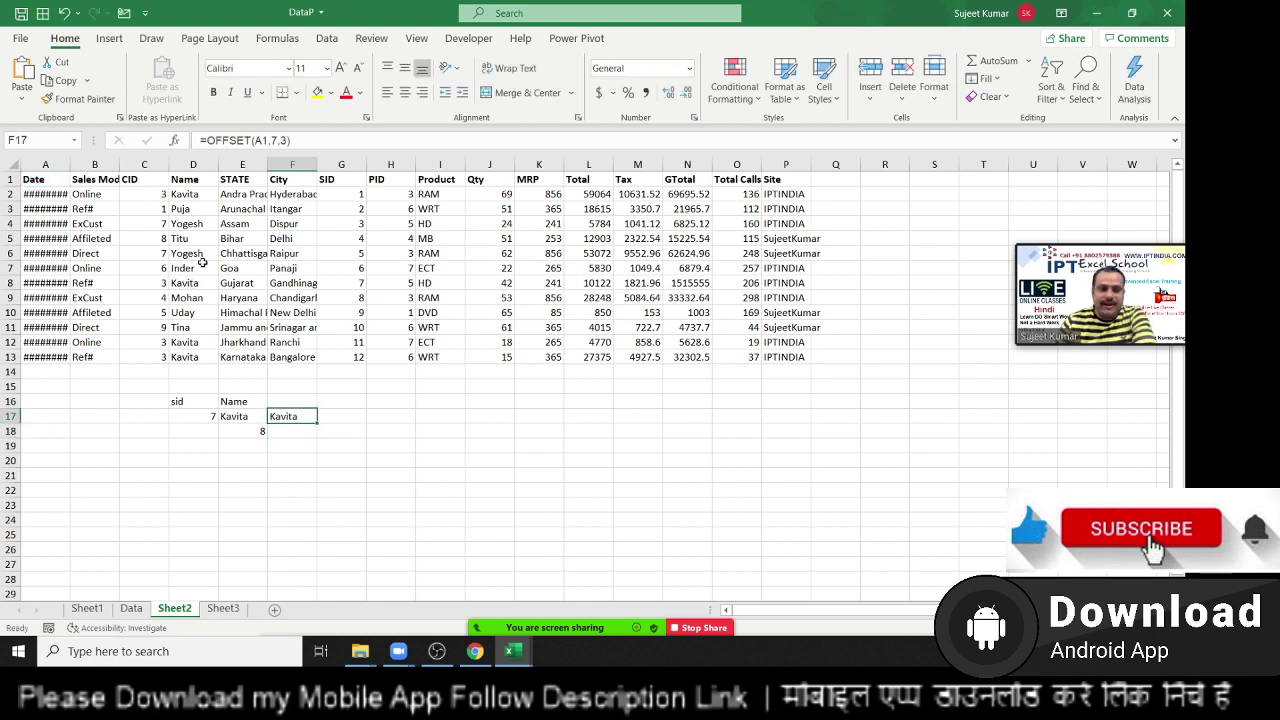
{"action": "left_click", "coordinate": [279, 140]}
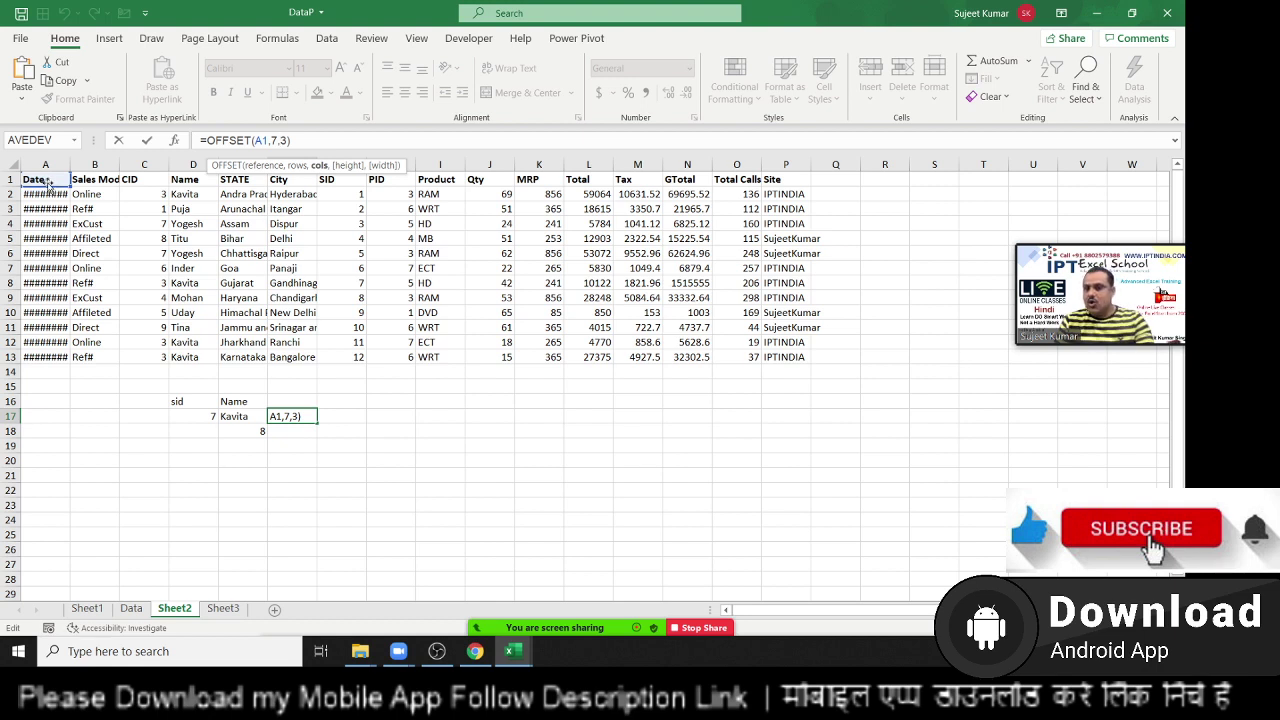
{"action": "key", "text": "ctrl+Return"}
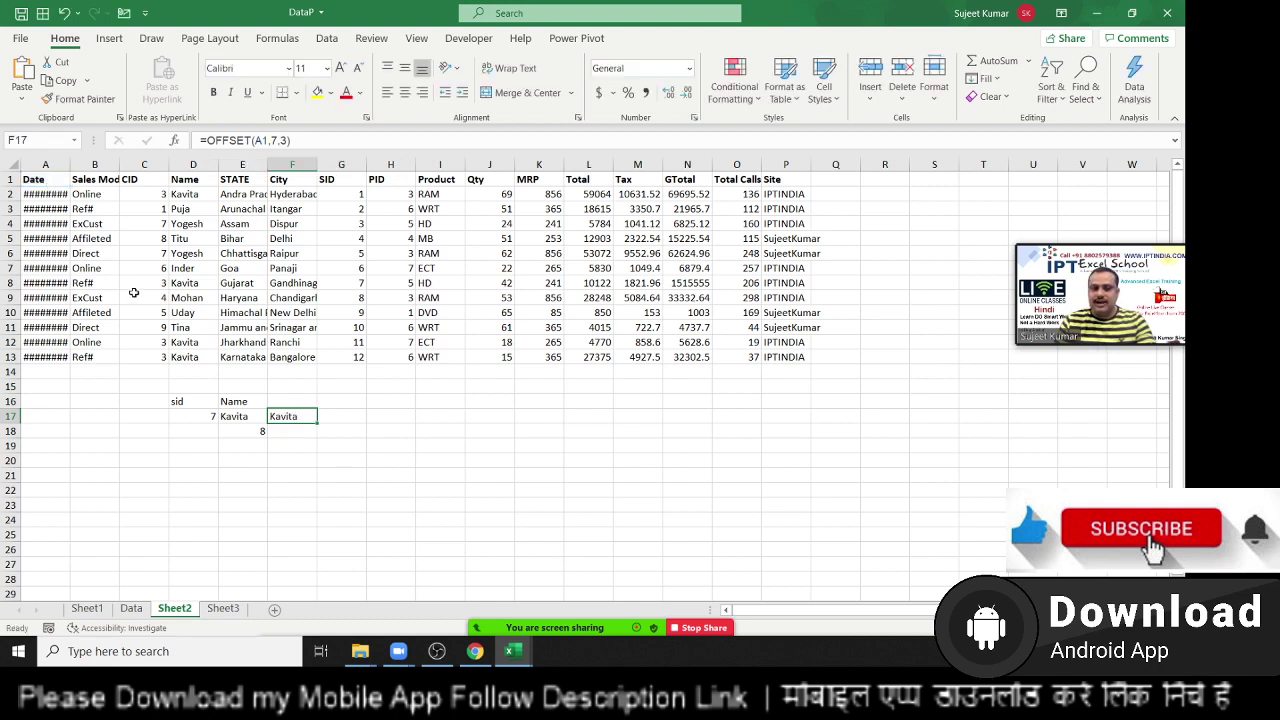
{"action": "left_click", "coordinate": [242, 431]}
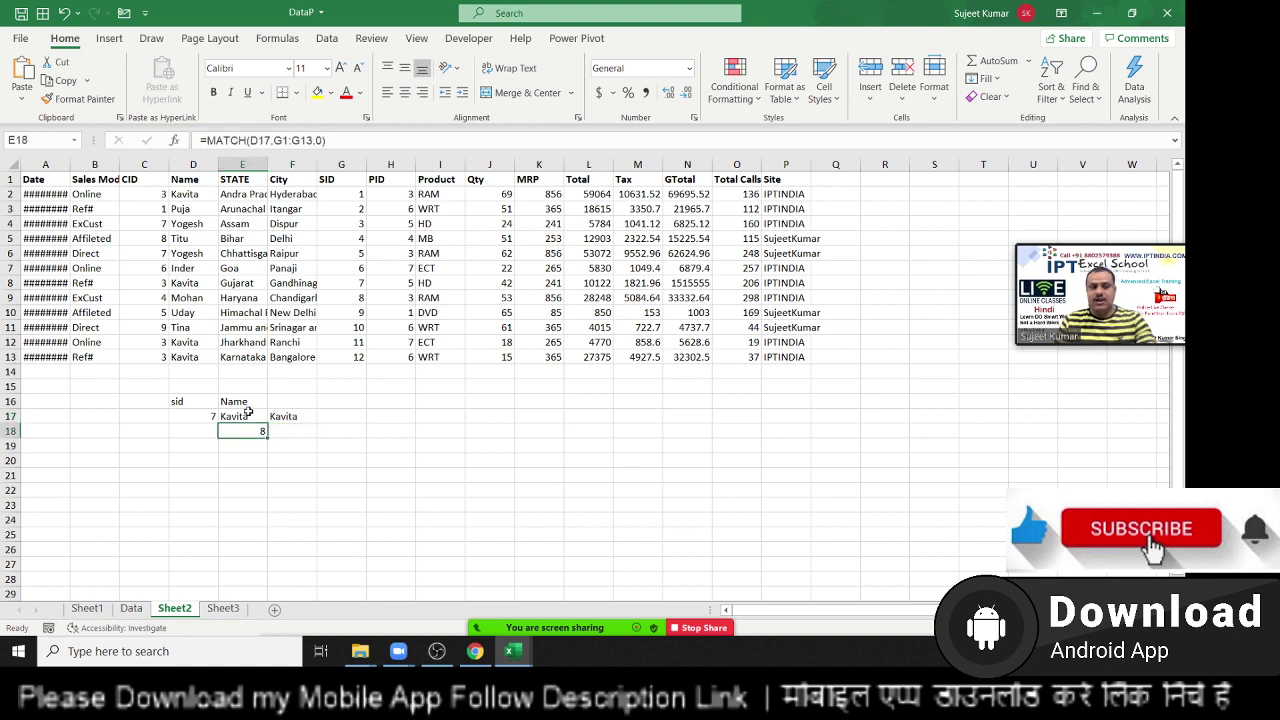
{"action": "left_click_drag", "start_coordinate": [206, 140], "coordinate": [330, 140]}
{"action": "key", "text": "ctrl+c"}
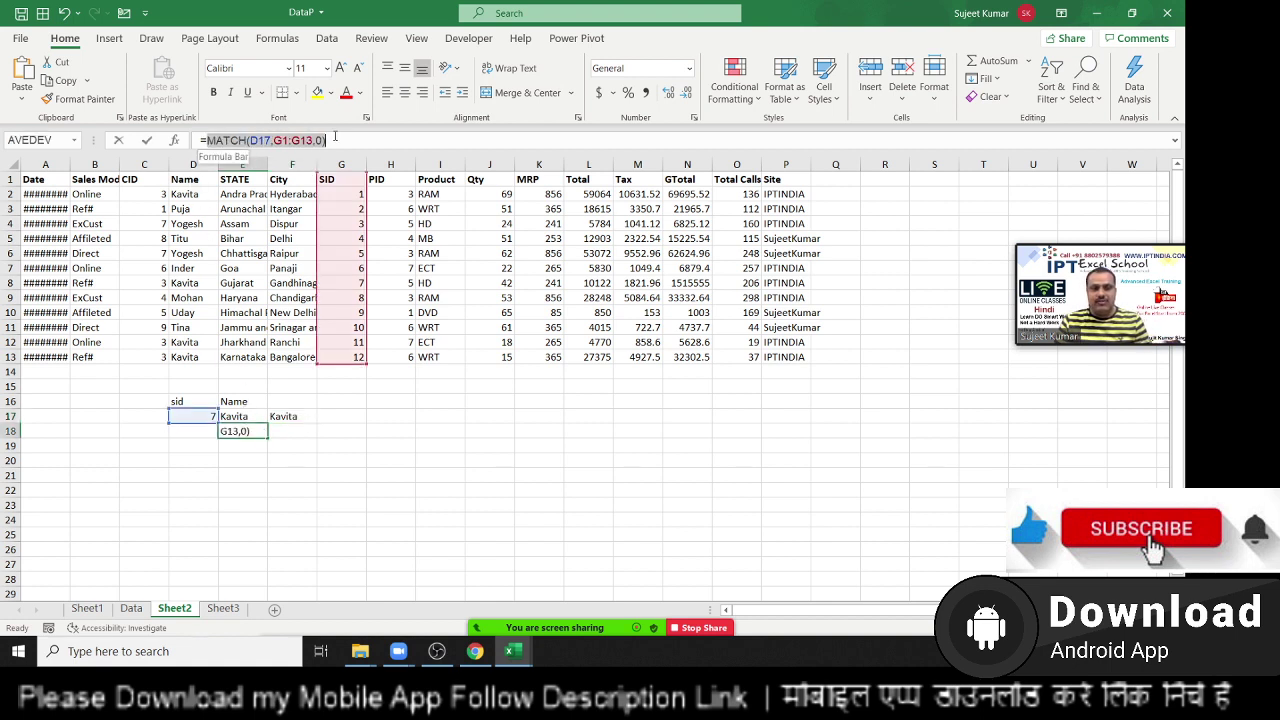
{"action": "key", "text": "Escape"}
- Replace the 7 in F17's OFFSET with MATCH(D17,G1:G13,0)-1
{"action": "left_click", "coordinate": [292, 414]}
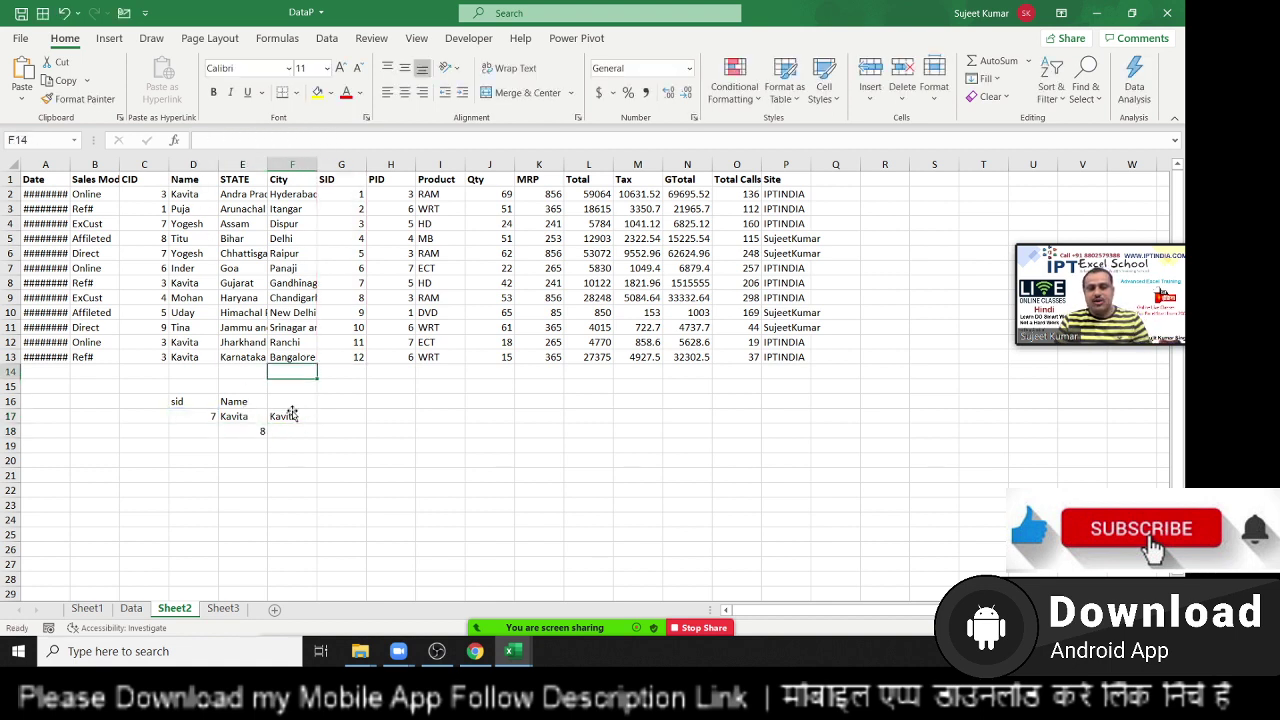
{"action": "double_click", "coordinate": [292, 414]}
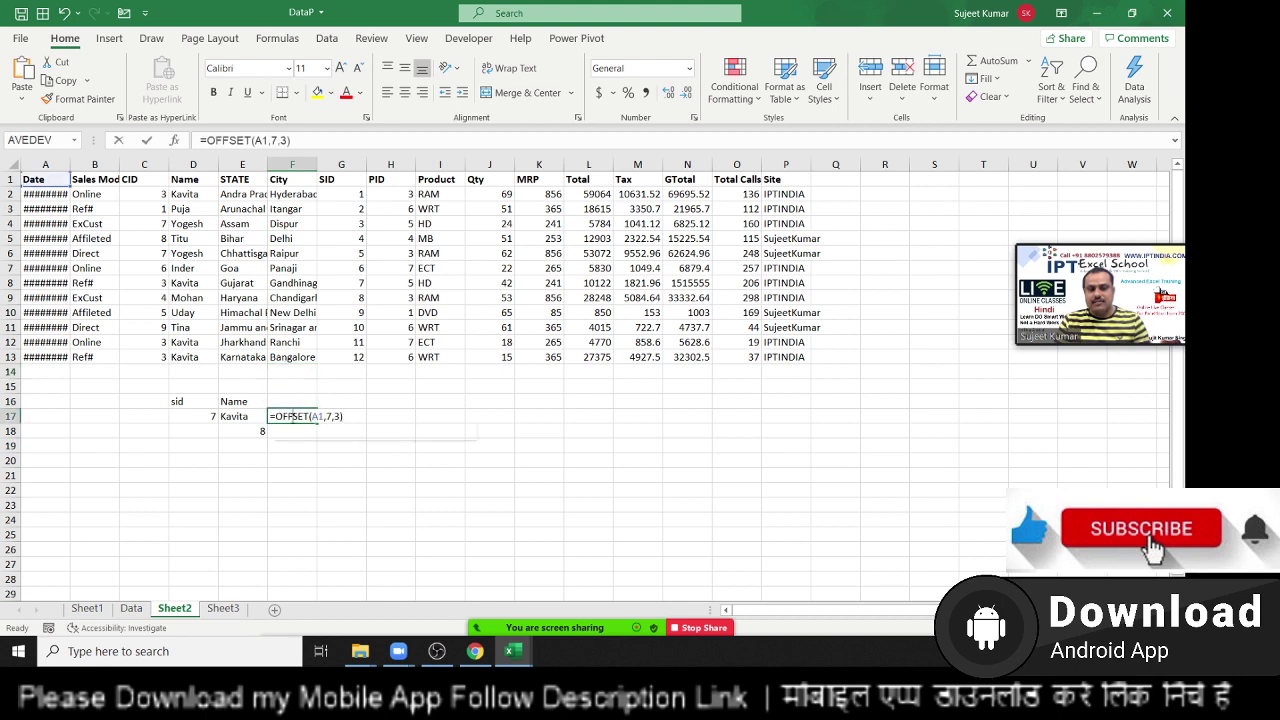
{"action": "double_click", "coordinate": [331, 416]}
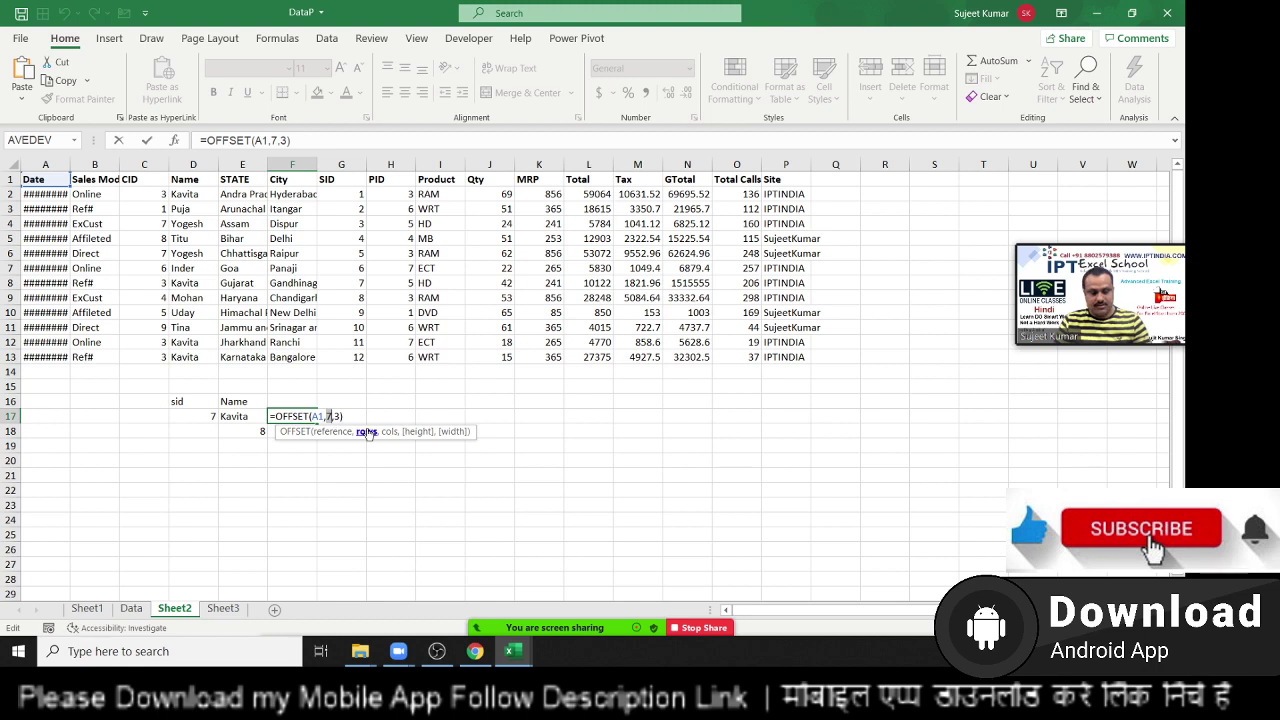
{"action": "key", "text": "ctrl+v"}
{"action": "type", "text": "-"}
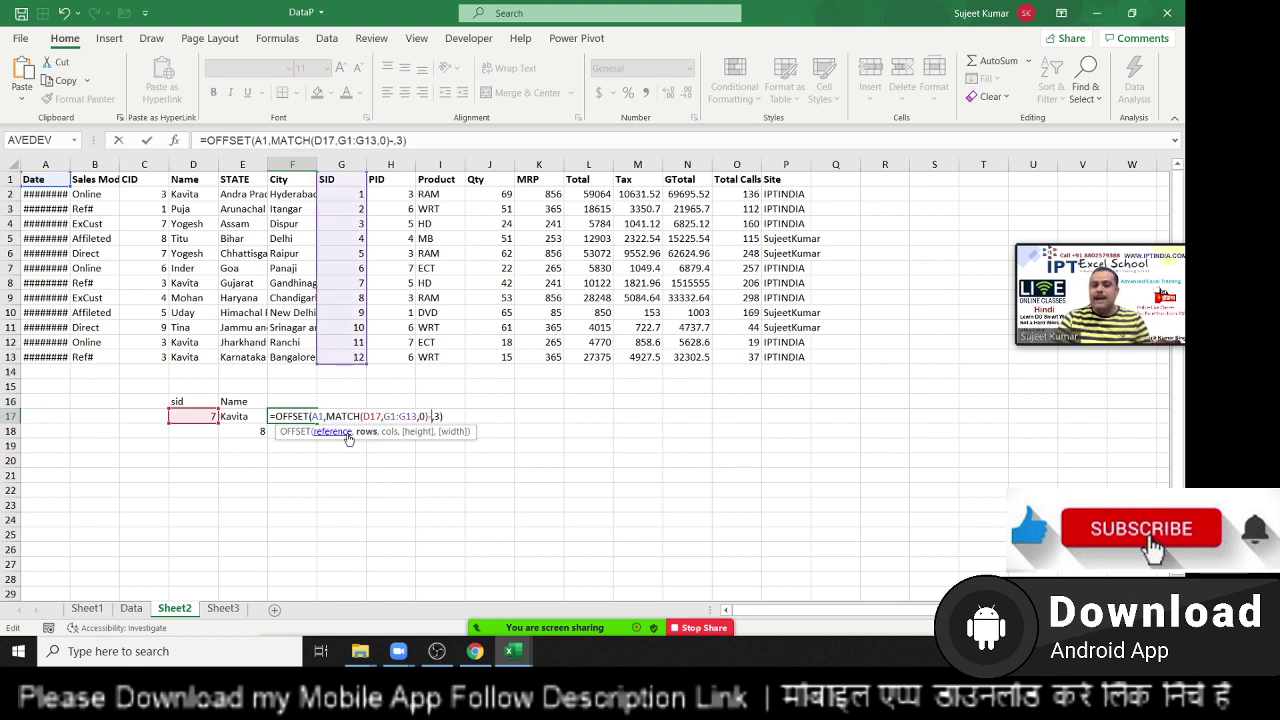
{"action": "type", "text": "1"}
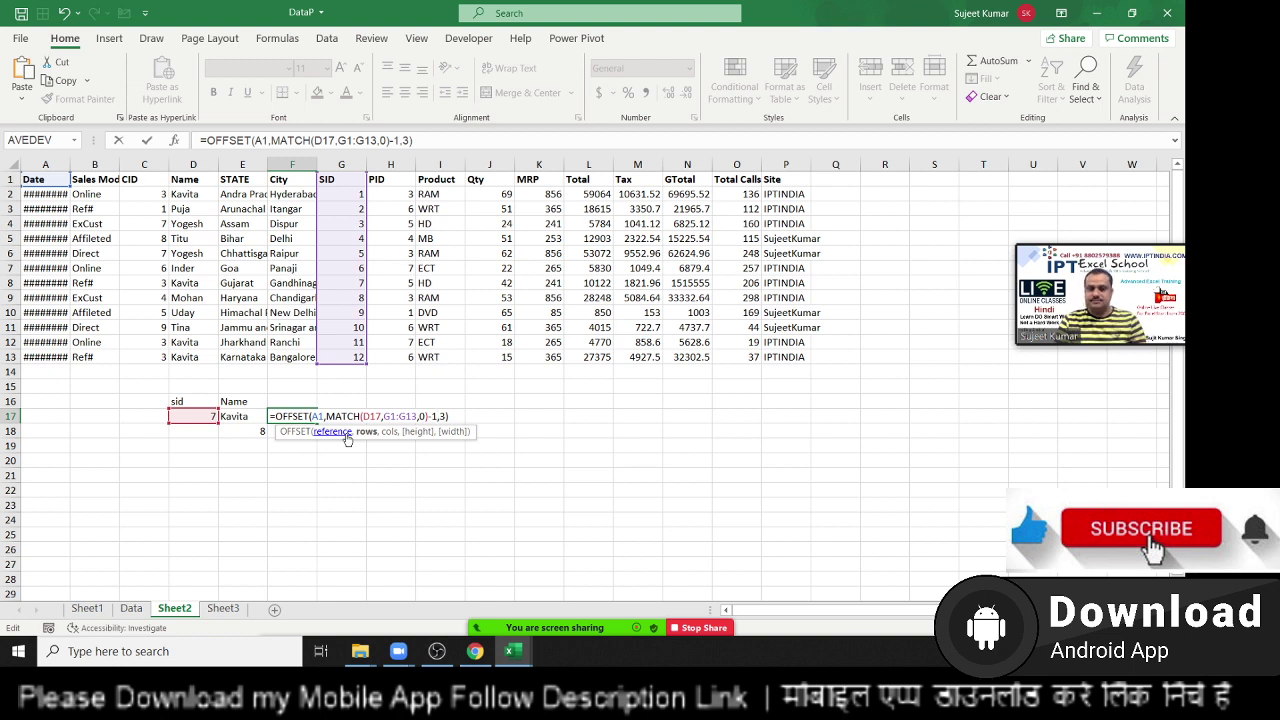
{"action": "key", "text": "Return"}
{"action": "key", "text": "Up"}
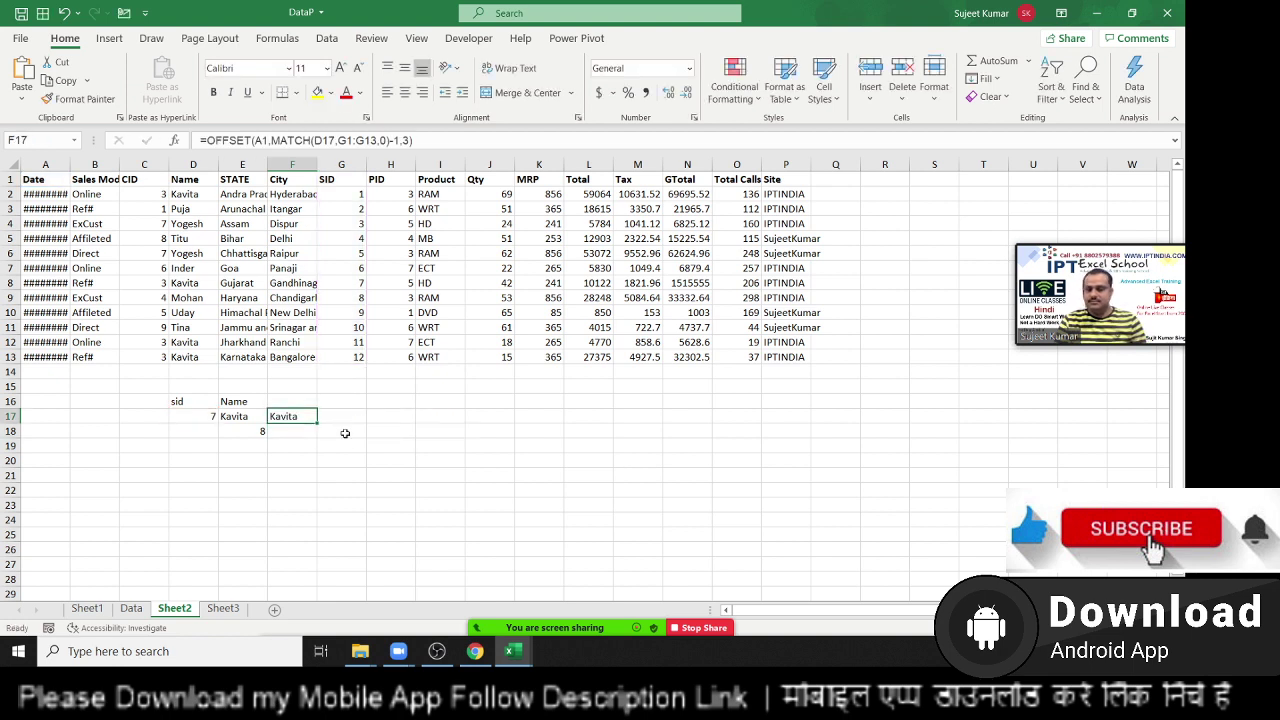
- Set the SID in D17 back to 5 so both lookups return Yogesh
{"action": "key", "text": "Left"}
{"action": "key", "text": "Left"}
{"action": "type", "text": "5"}
{"action": "key", "text": "Return"}
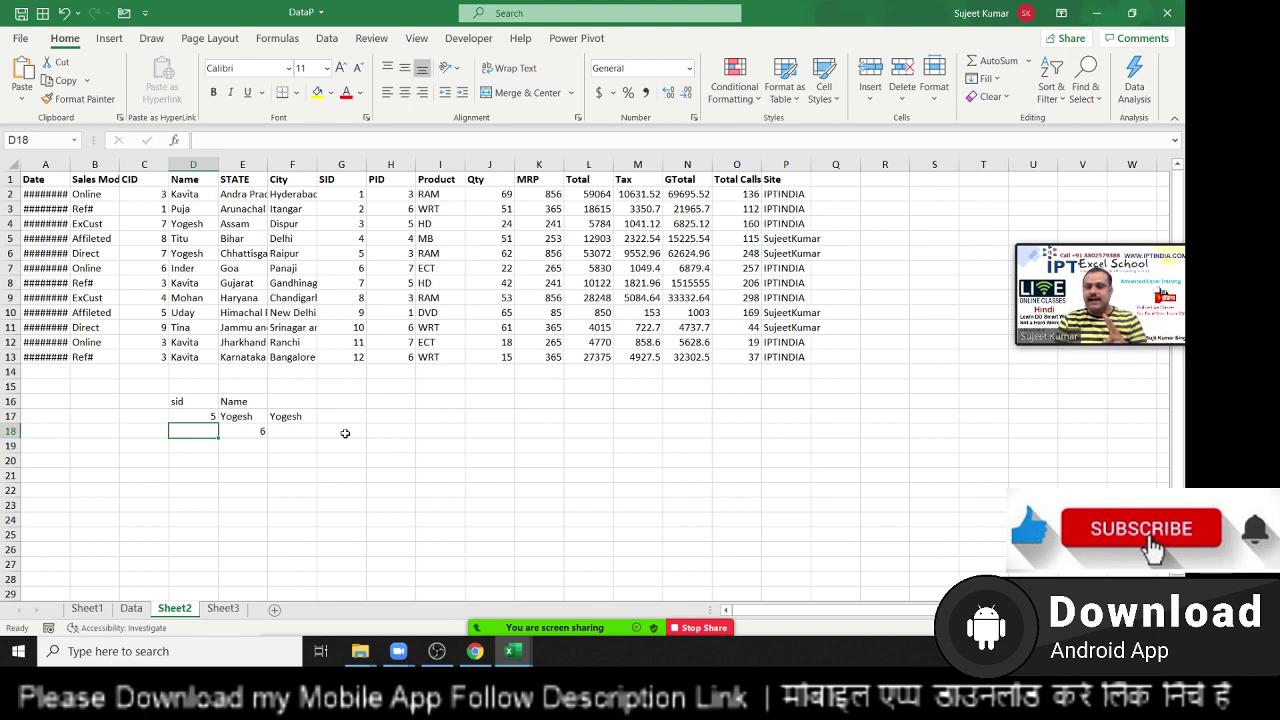
{"action": "key", "text": "Right"}
{"action": "key", "text": "Right"}
{"action": "key", "text": "Right"}
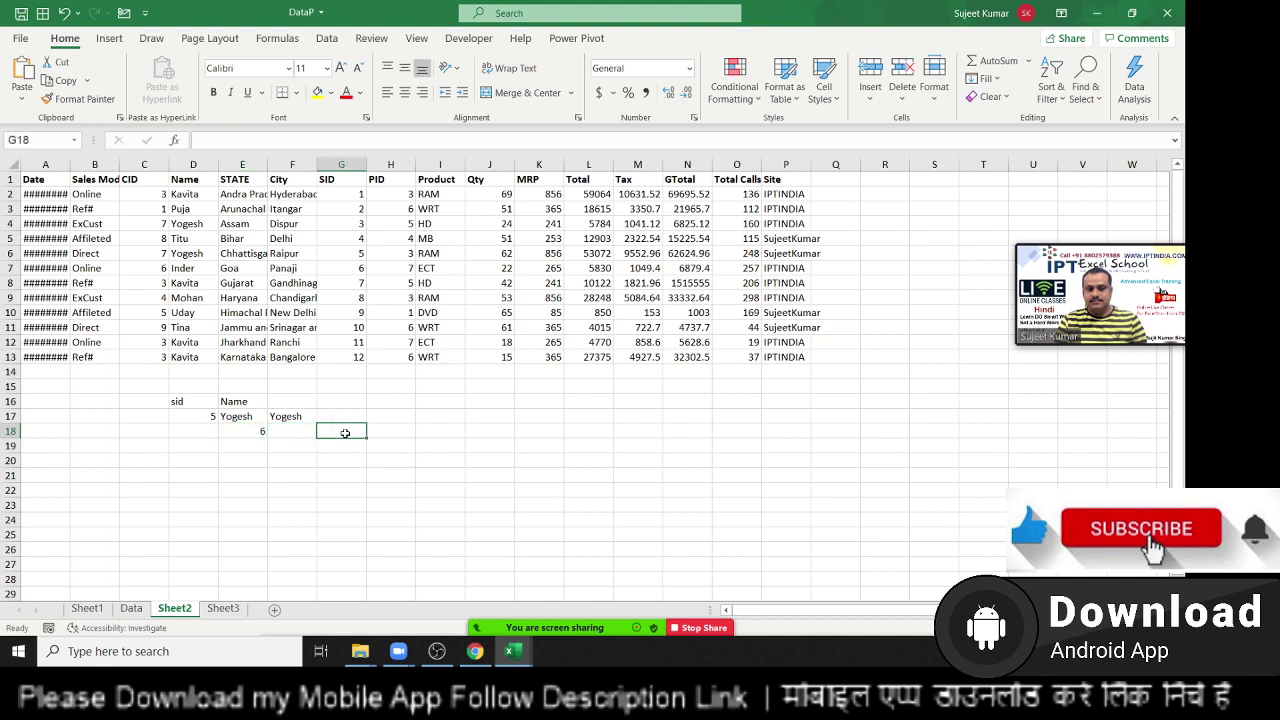
{"action": "key", "text": "Up"}
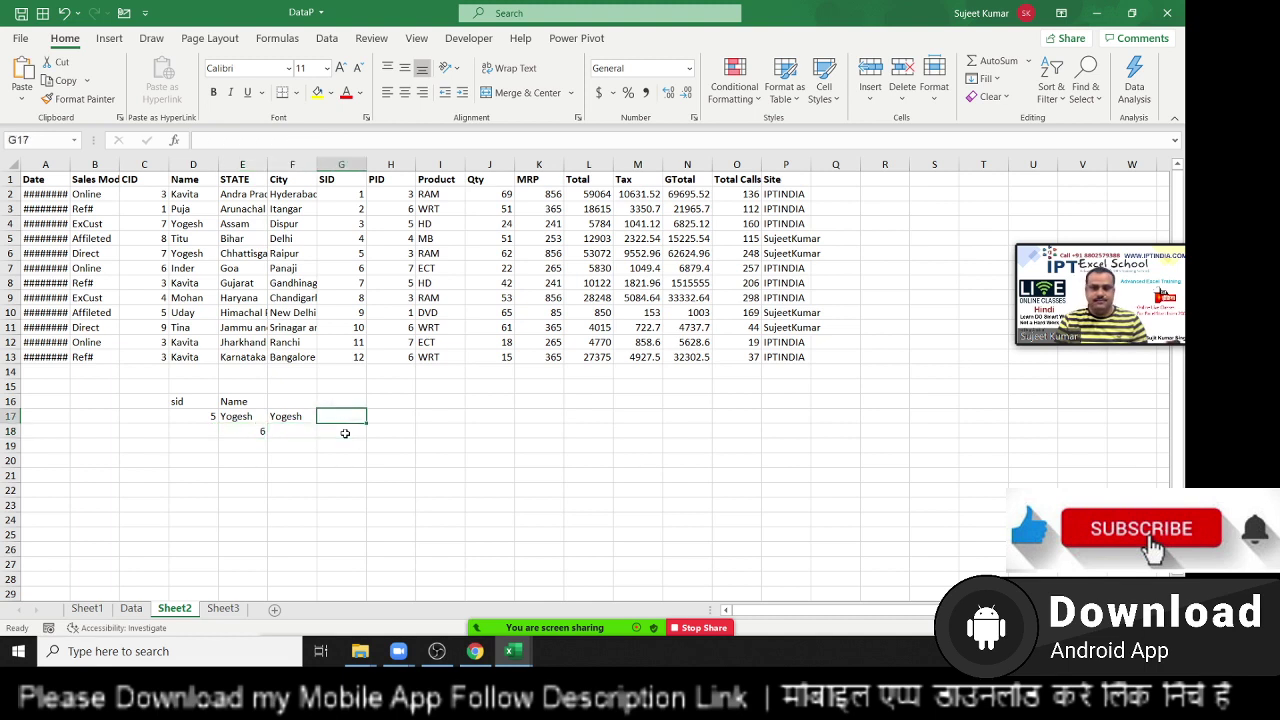
{"action": "key", "text": "Down"}
{"action": "key", "text": "Down"}
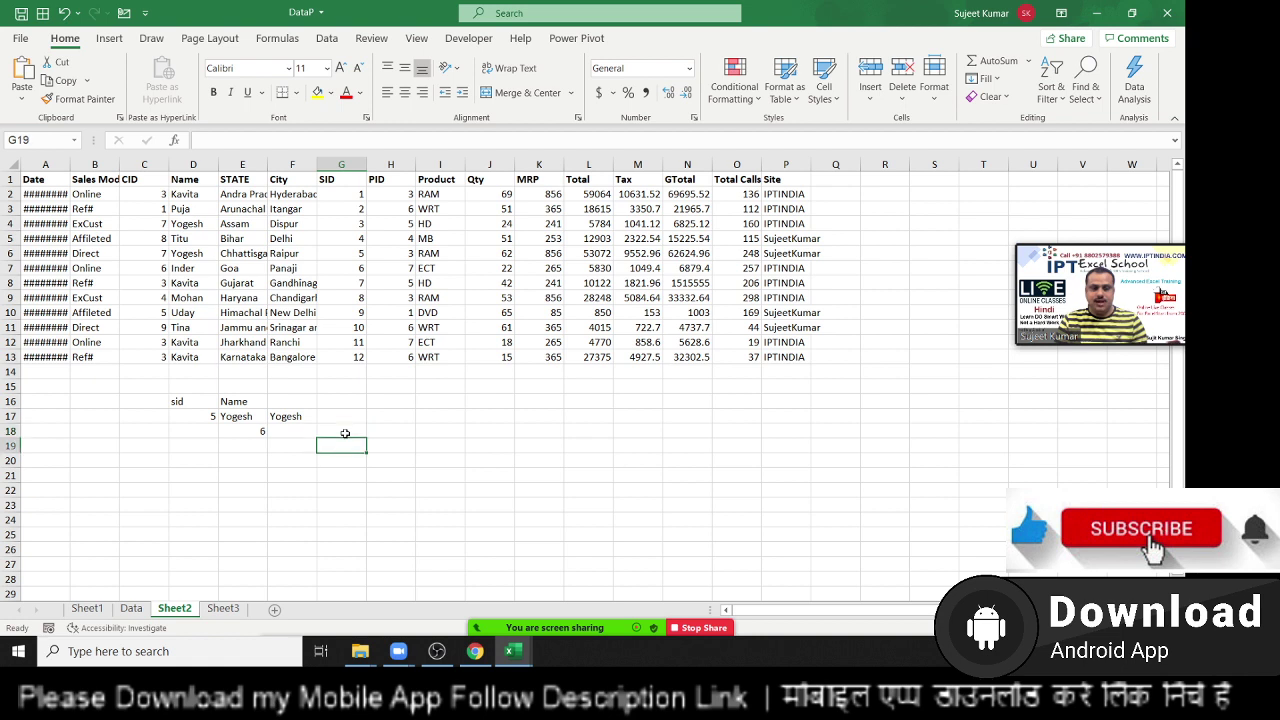
{"action": "key", "text": "Left"}
{"action": "key", "text": "Left"}
{"action": "key", "text": "Left"}
{"action": "key", "text": "Right"}
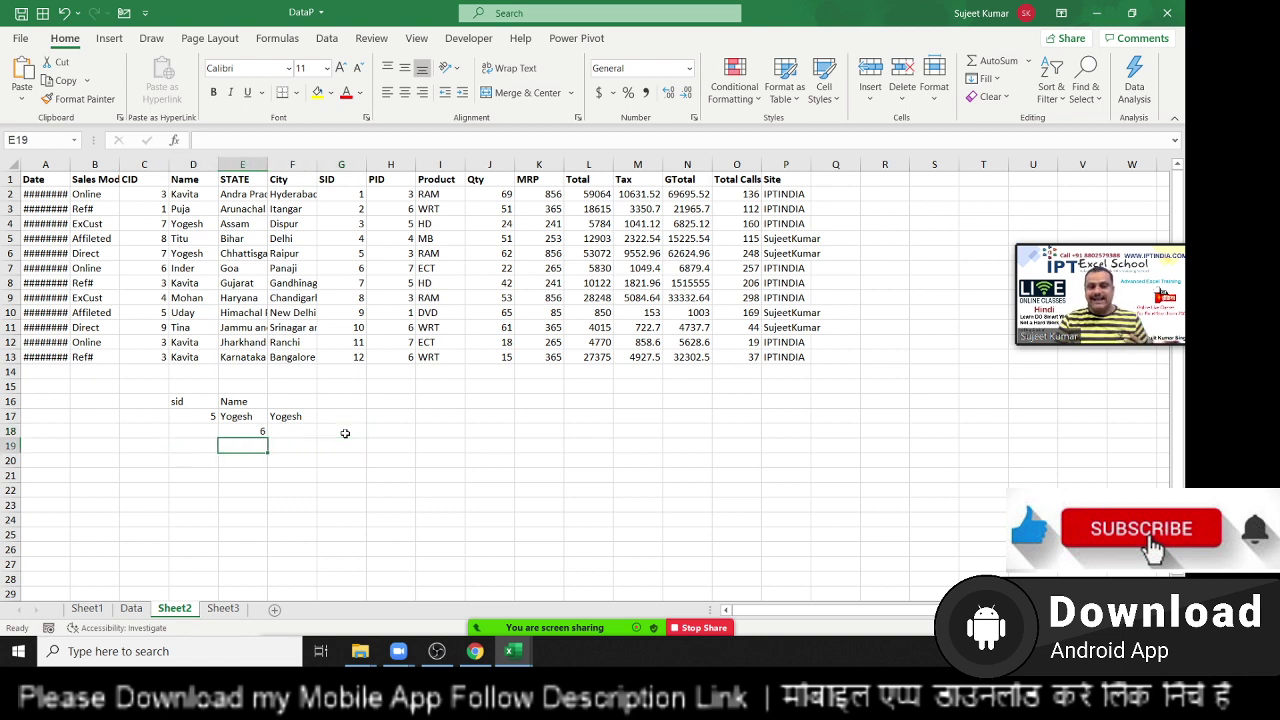
{"action": "key", "text": "Down"}
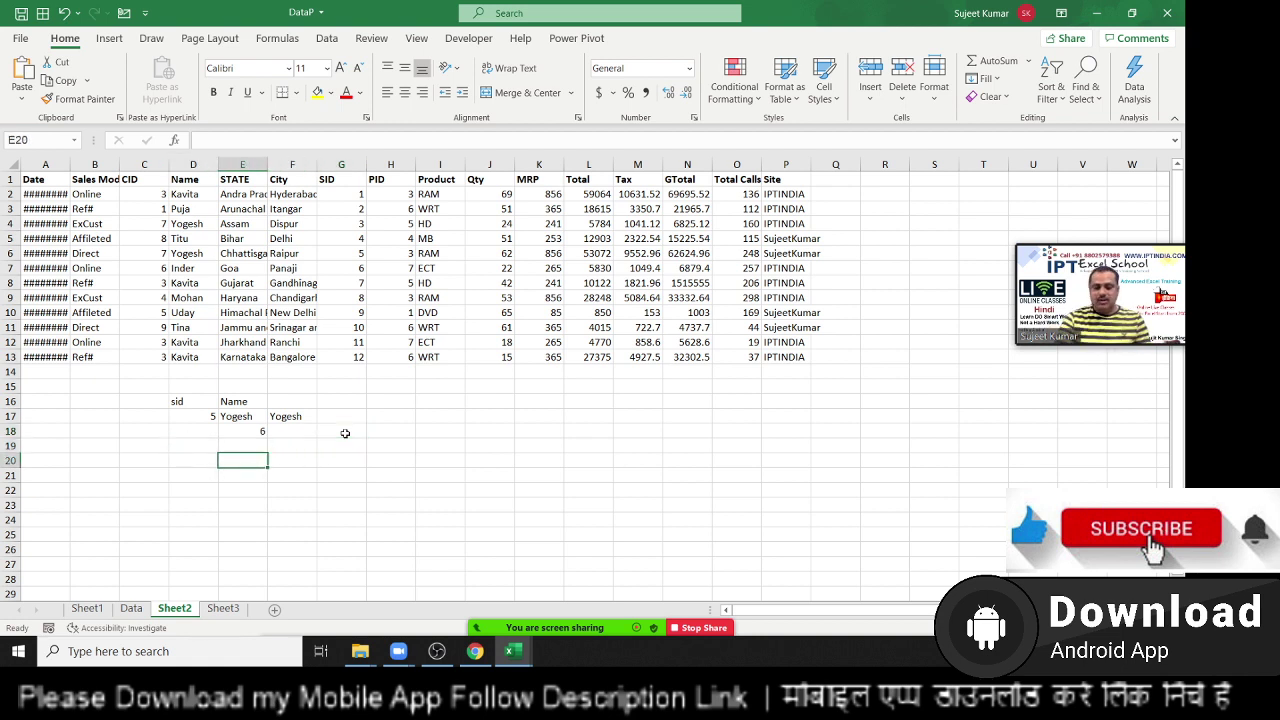
- Enter =XLOOKUP(D17,G1:G13,D1:D13,"NOT FD") in E20, returning Yogesh
{"action": "type", "text": "=xl"}
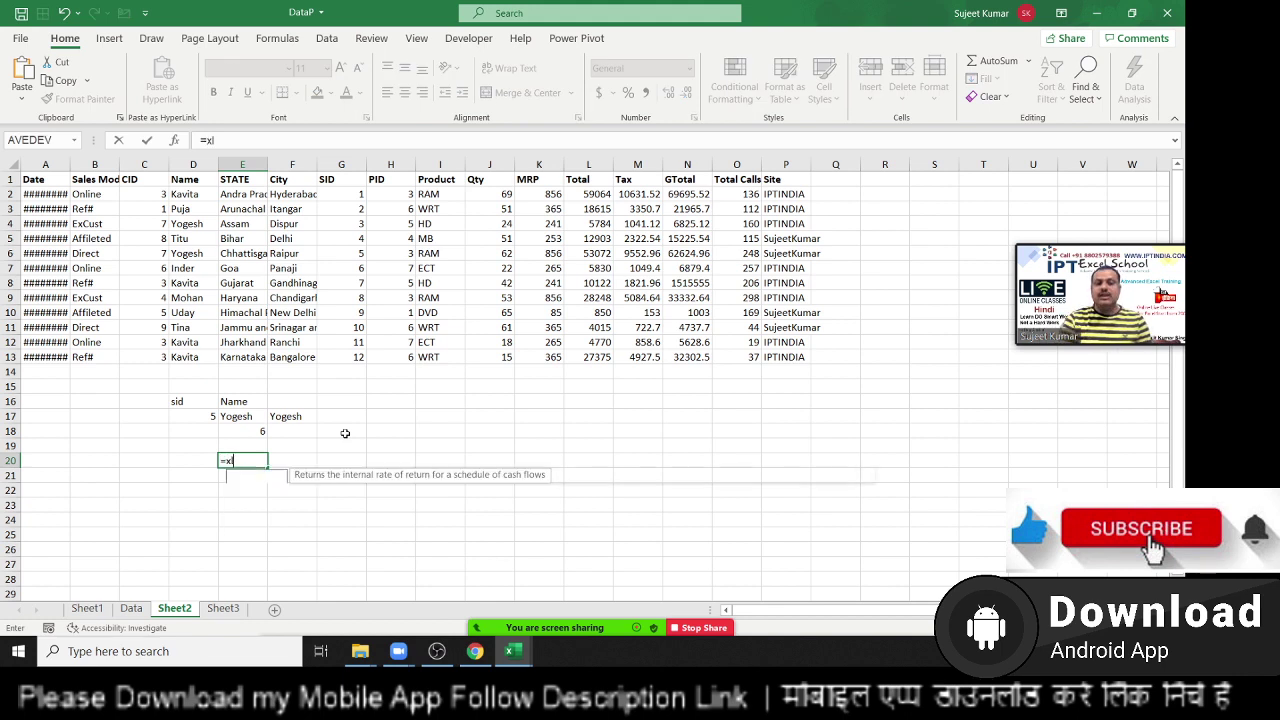
{"action": "key", "text": "Tab"}
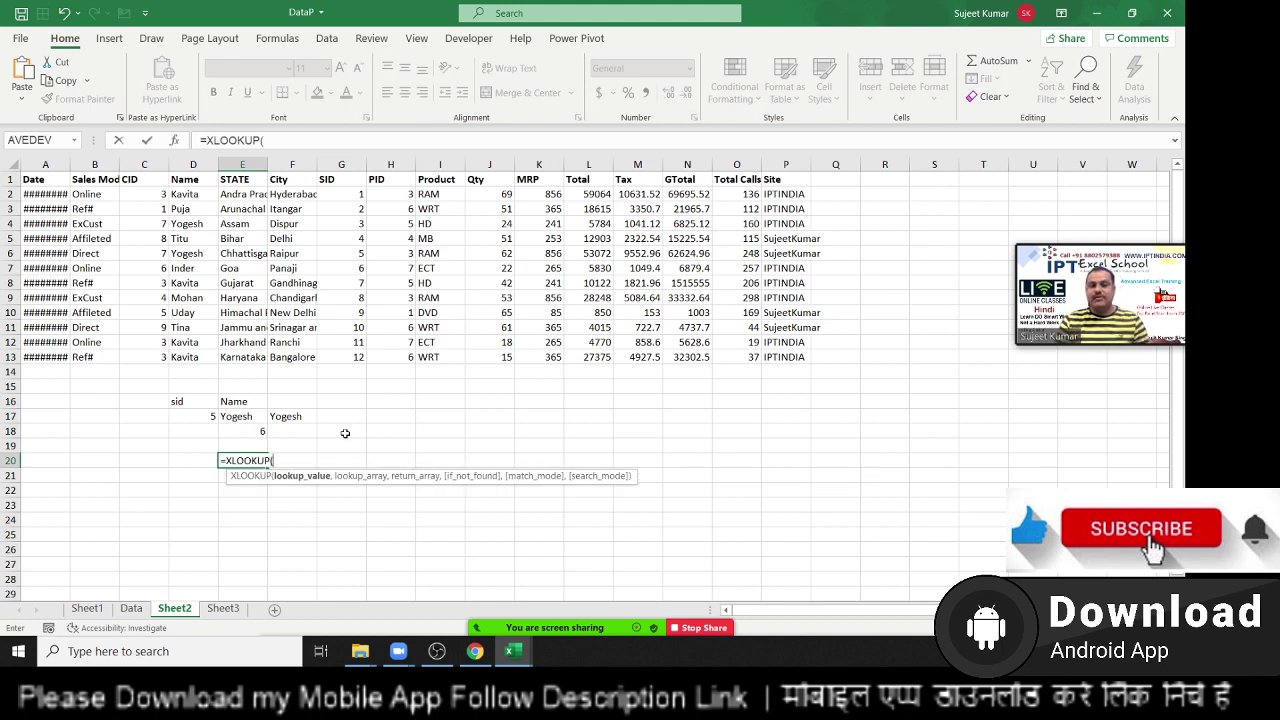
{"action": "left_click", "coordinate": [204, 421]}
{"action": "type", "text": ","}
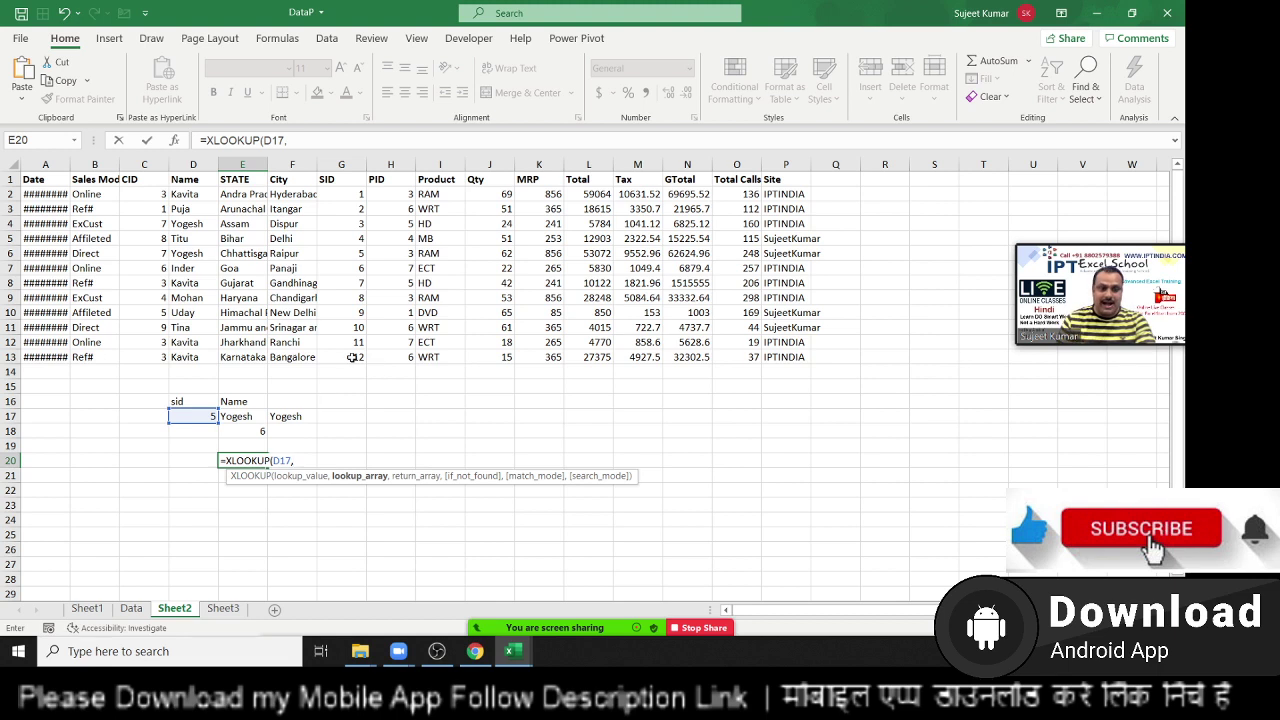
{"action": "left_click_drag", "start_coordinate": [352, 358], "coordinate": [355, 175]}
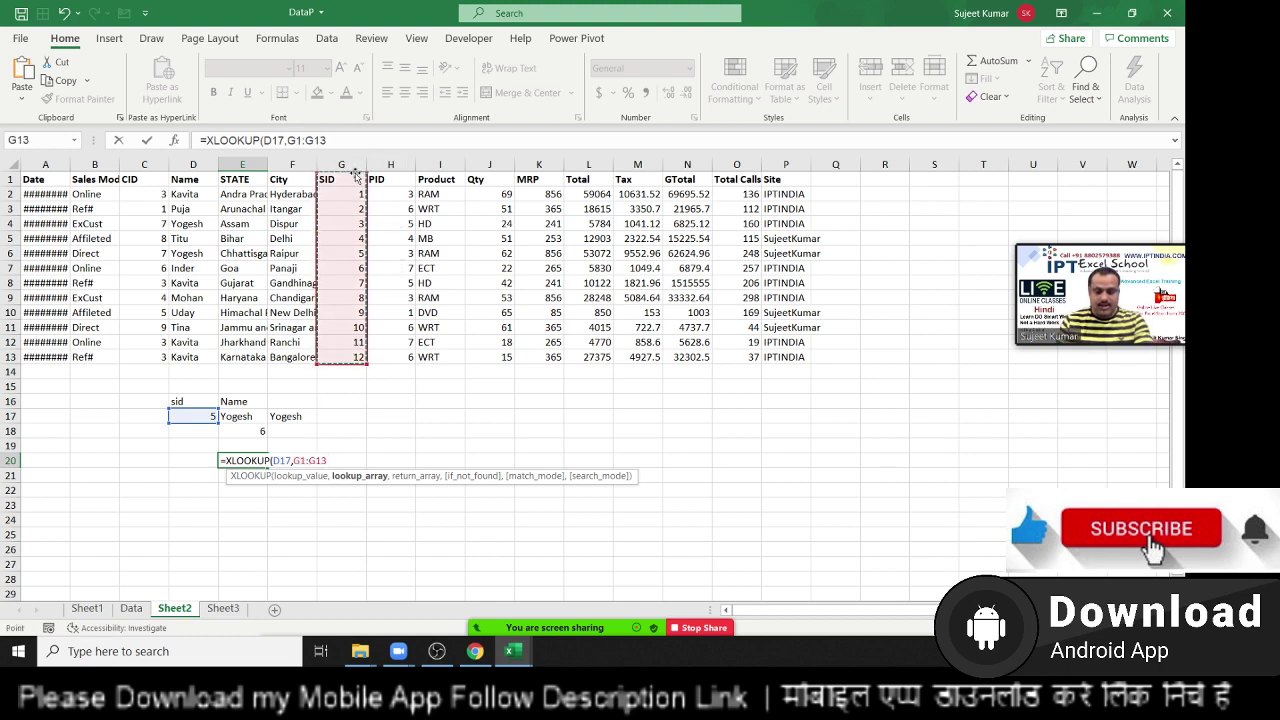
{"action": "type", "text": ","}
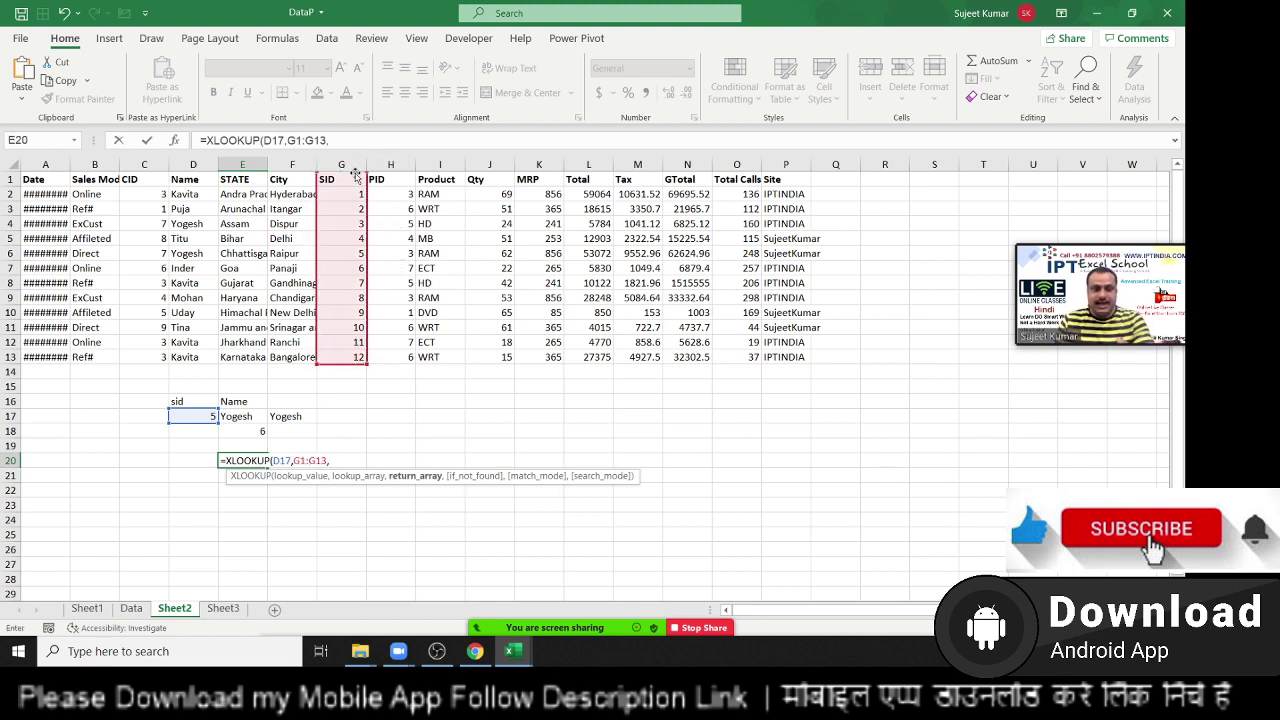
{"action": "left_click_drag", "start_coordinate": [194, 180], "coordinate": [201, 367]}
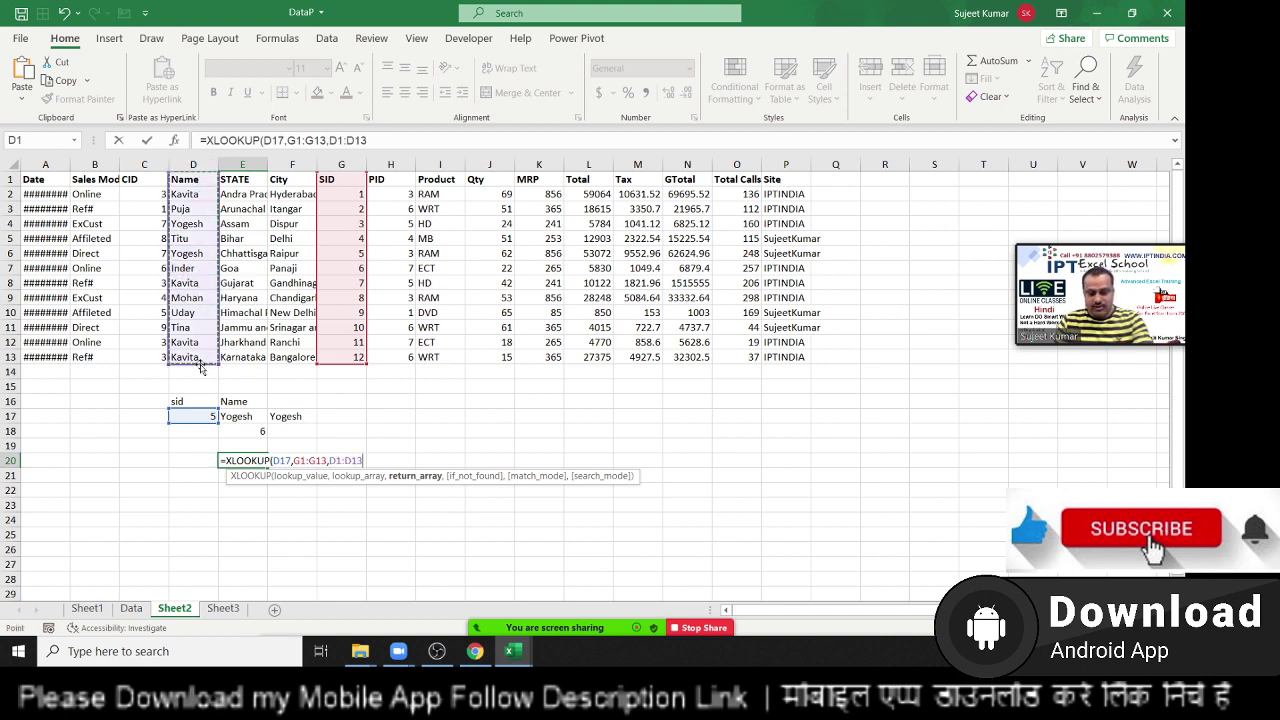
{"action": "type", "text": ",\""}
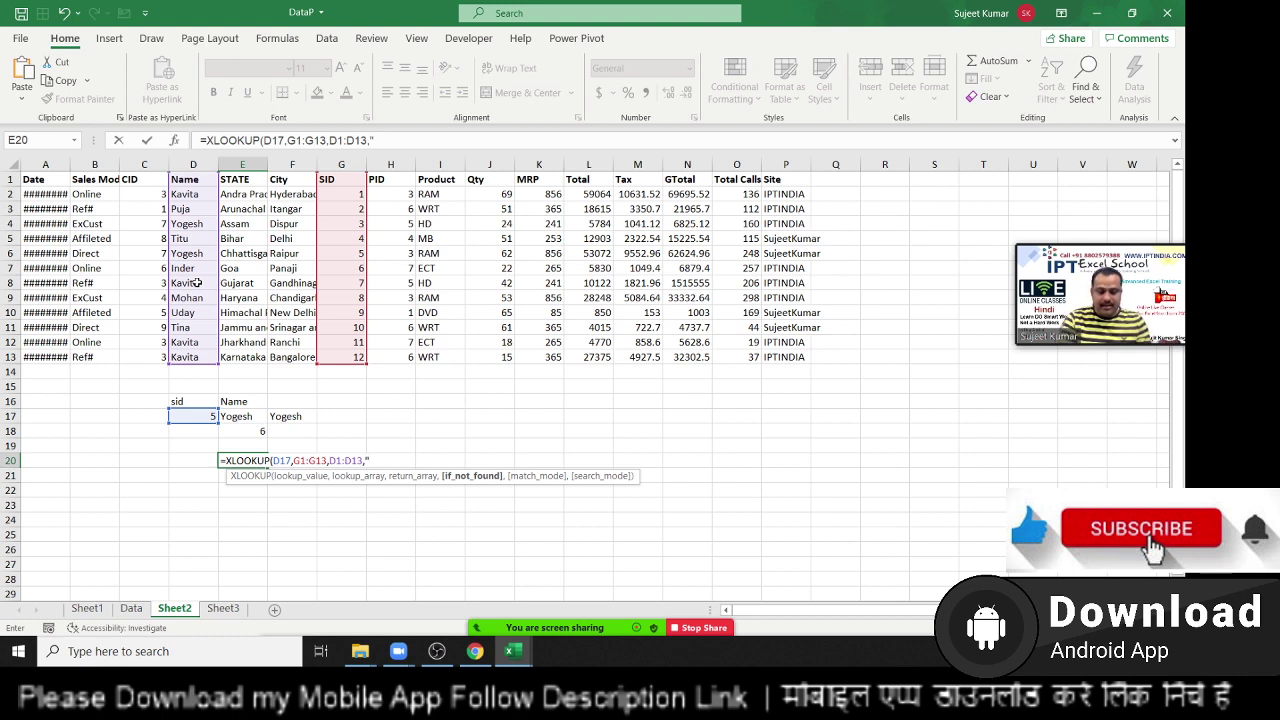
{"action": "type", "text": "NOT F"}
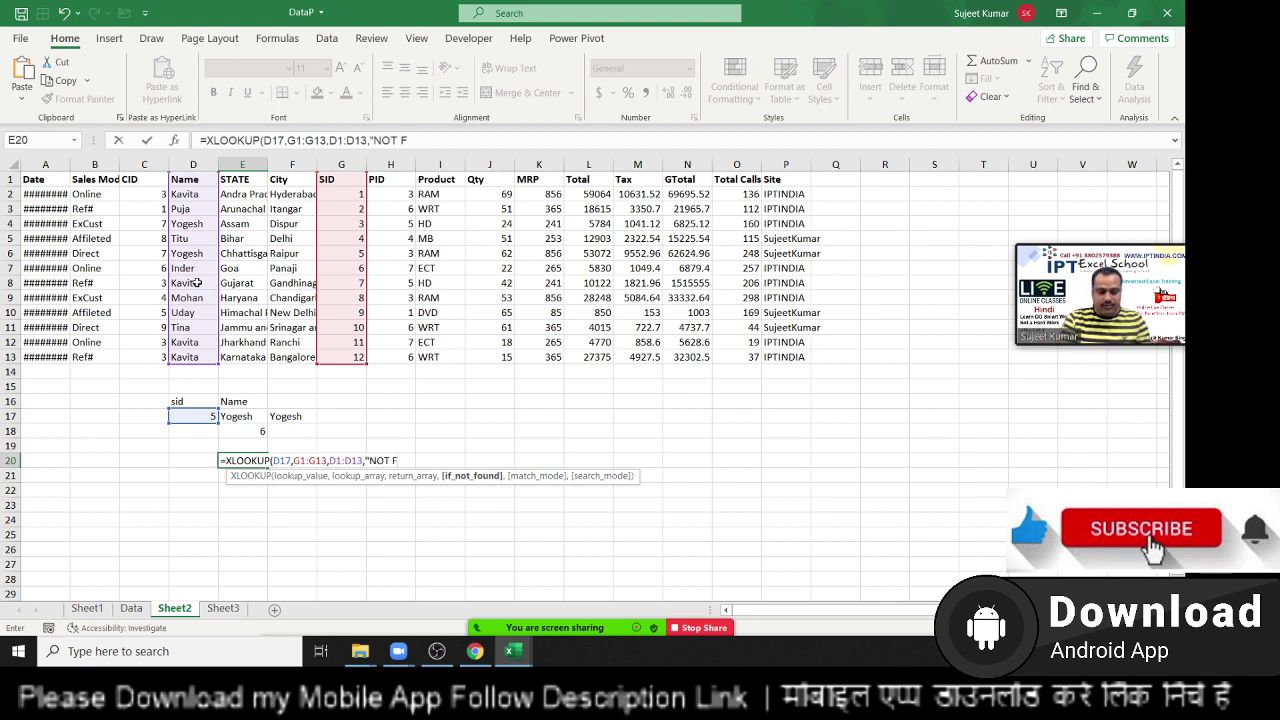
{"action": "type", "text": "D\""}
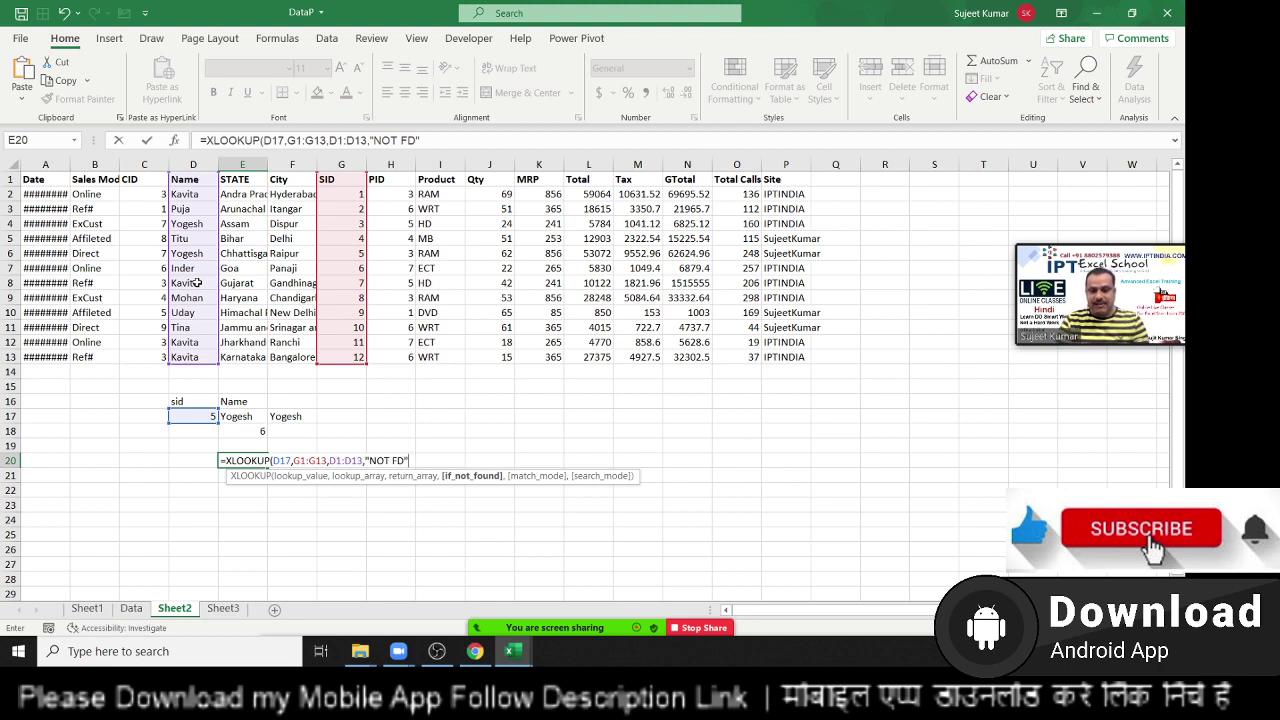
{"action": "type", "text": ","}
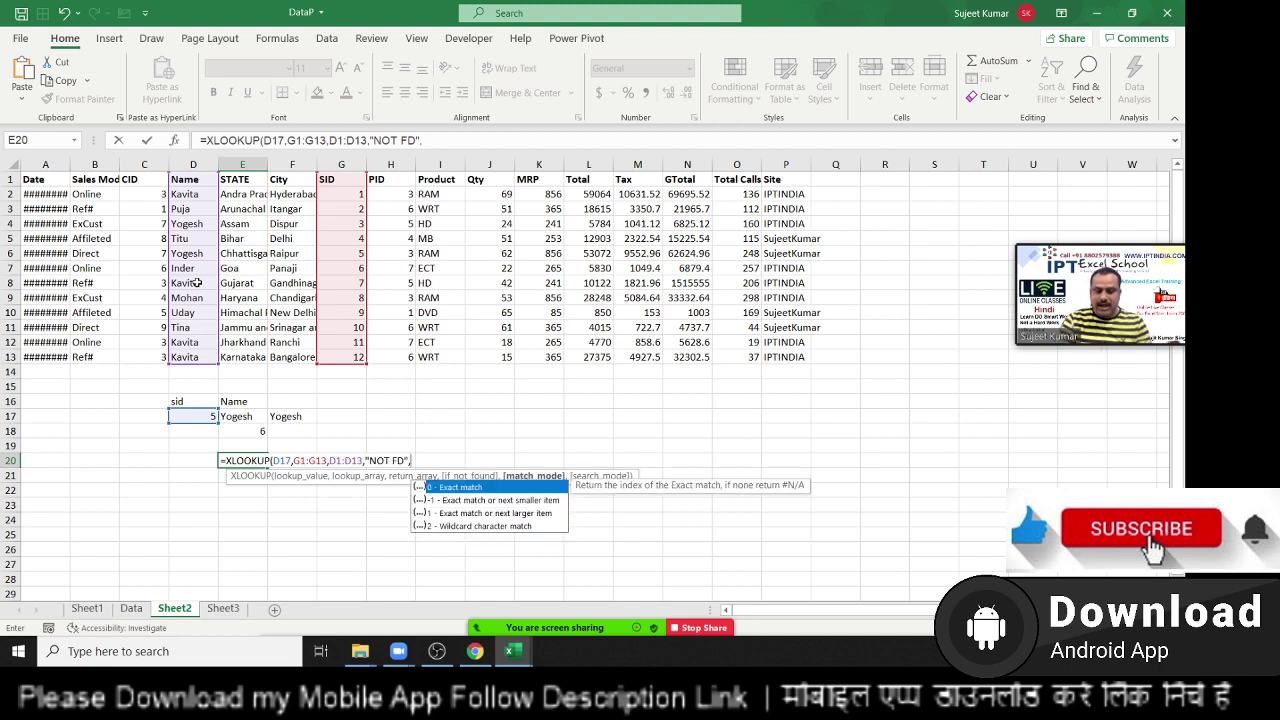
{"action": "key", "text": "BackSpace"}
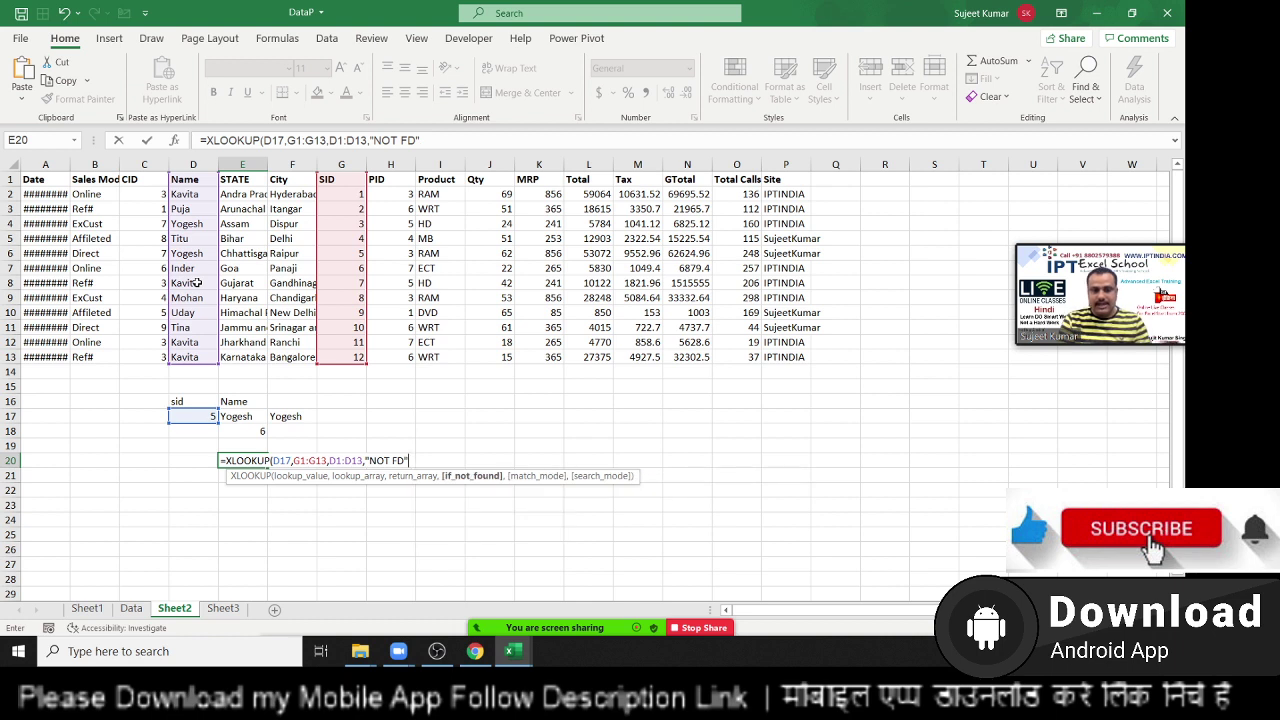
{"action": "type", "text": ")"}
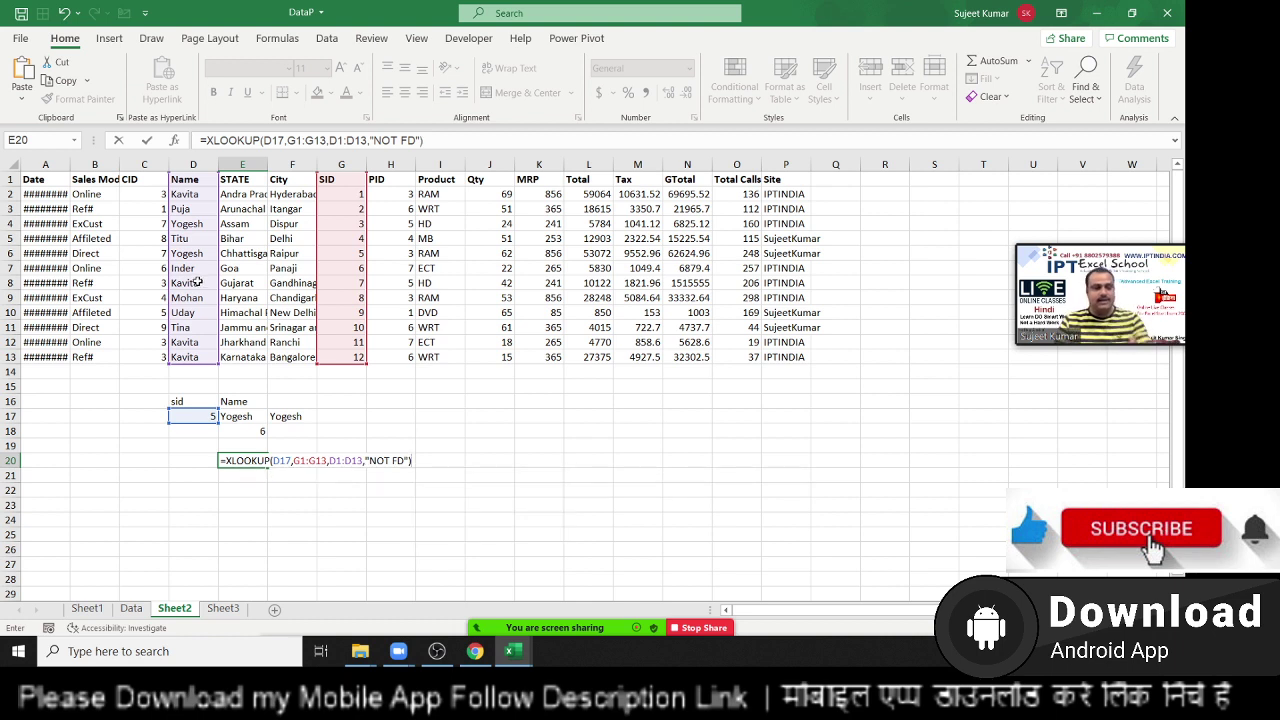
{"action": "key", "text": "Return"}
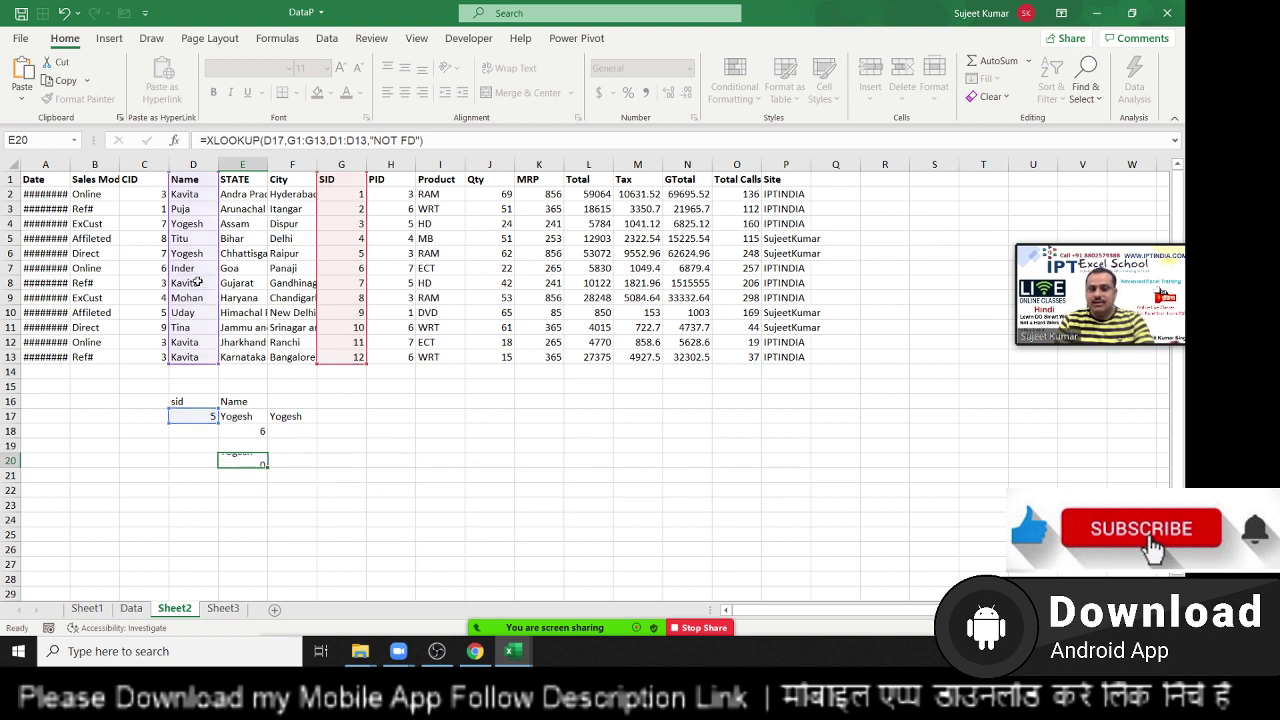
{"action": "key", "text": "Up"}
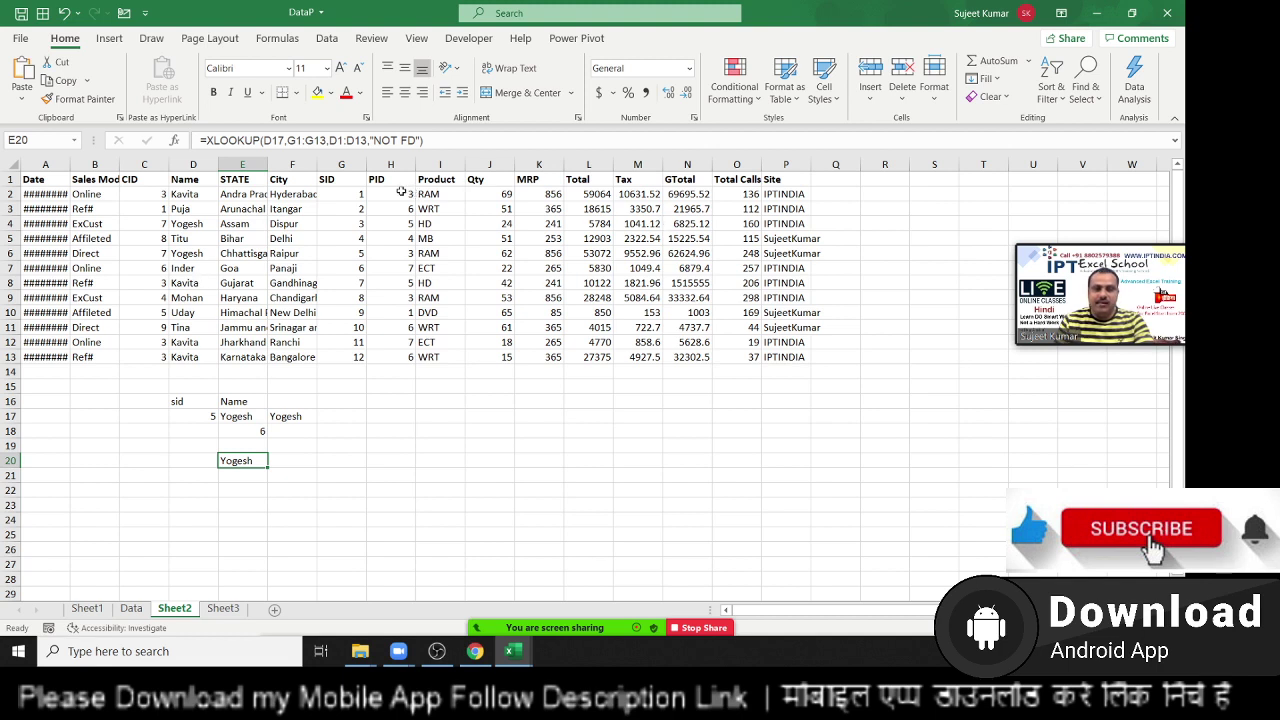
- Copy the Data records A1:P21 and paste them transposed into Sheet3 starting at A1
{"action": "left_click", "coordinate": [131, 609]}
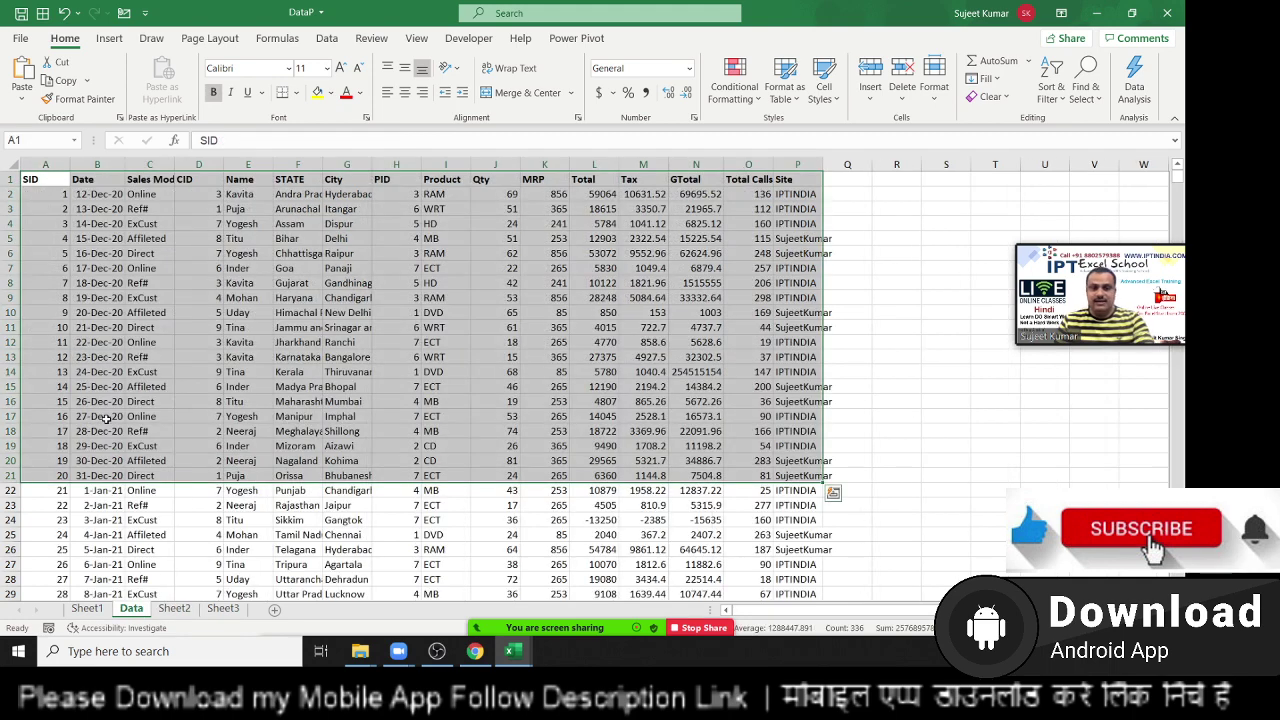
{"action": "key", "text": "ctrl+c"}
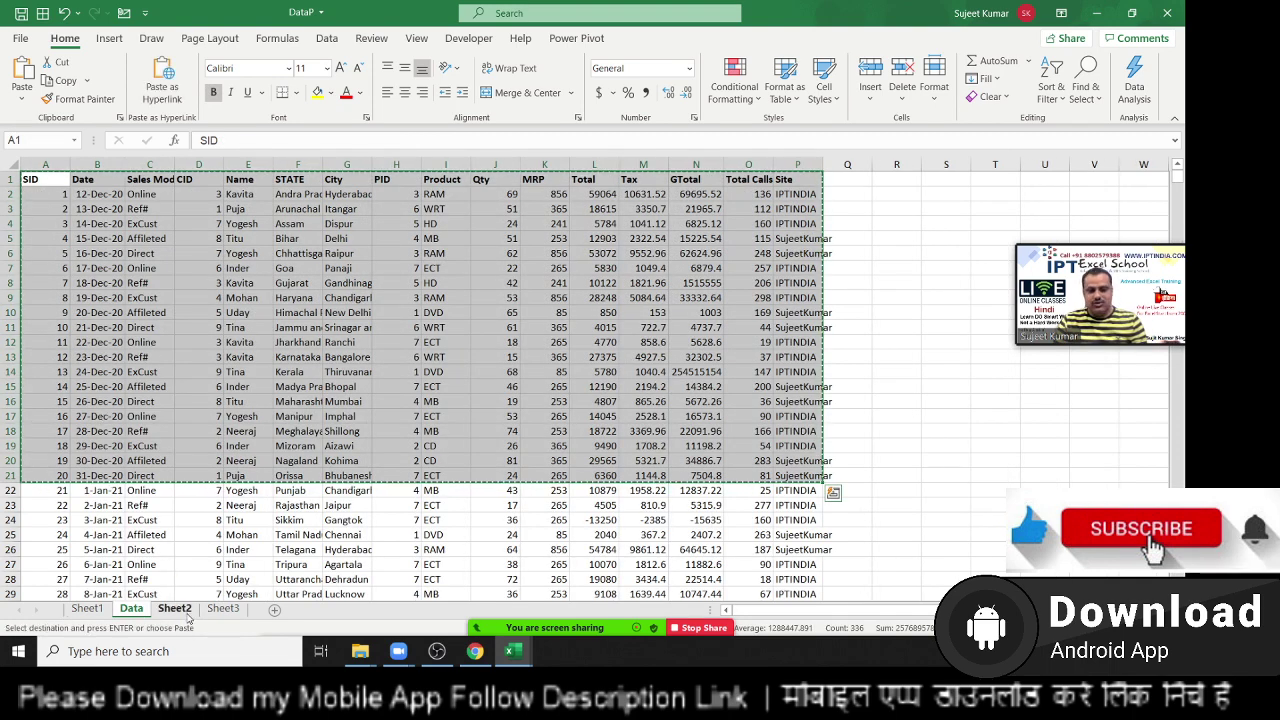
{"action": "left_click", "coordinate": [174, 609]}
{"action": "left_click", "coordinate": [228, 610]}
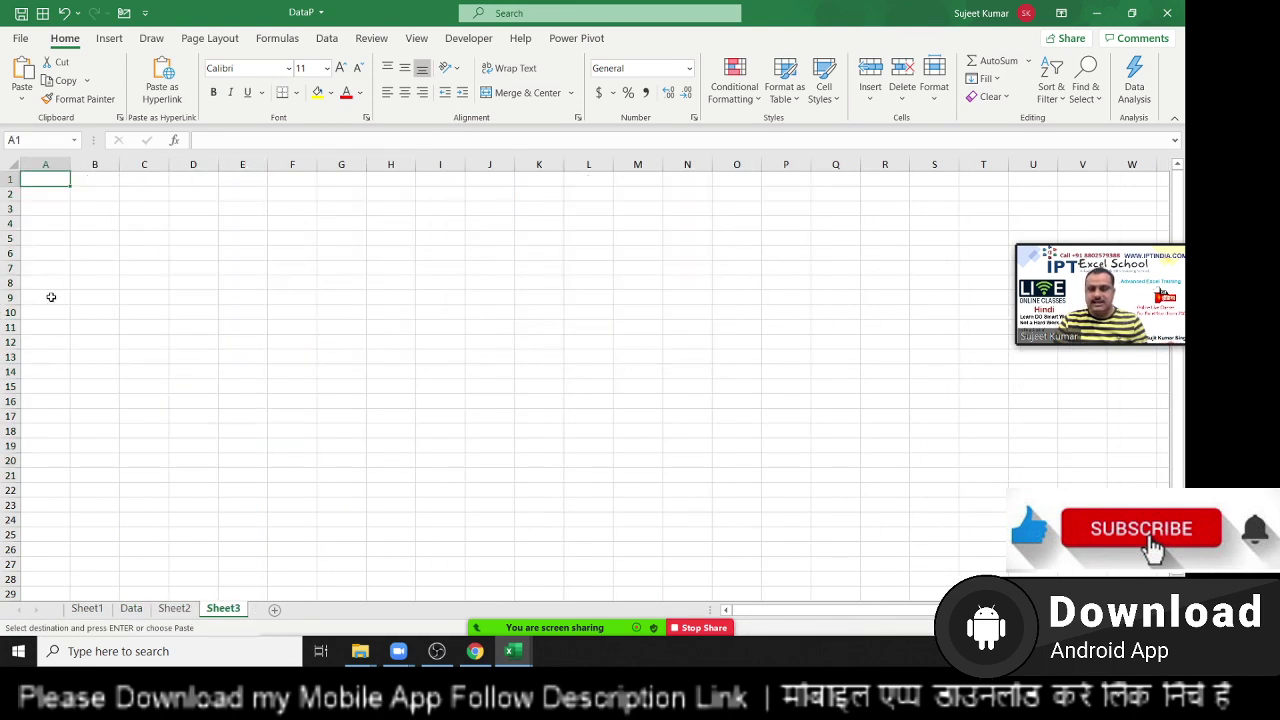
{"action": "right_click", "coordinate": [47, 184]}
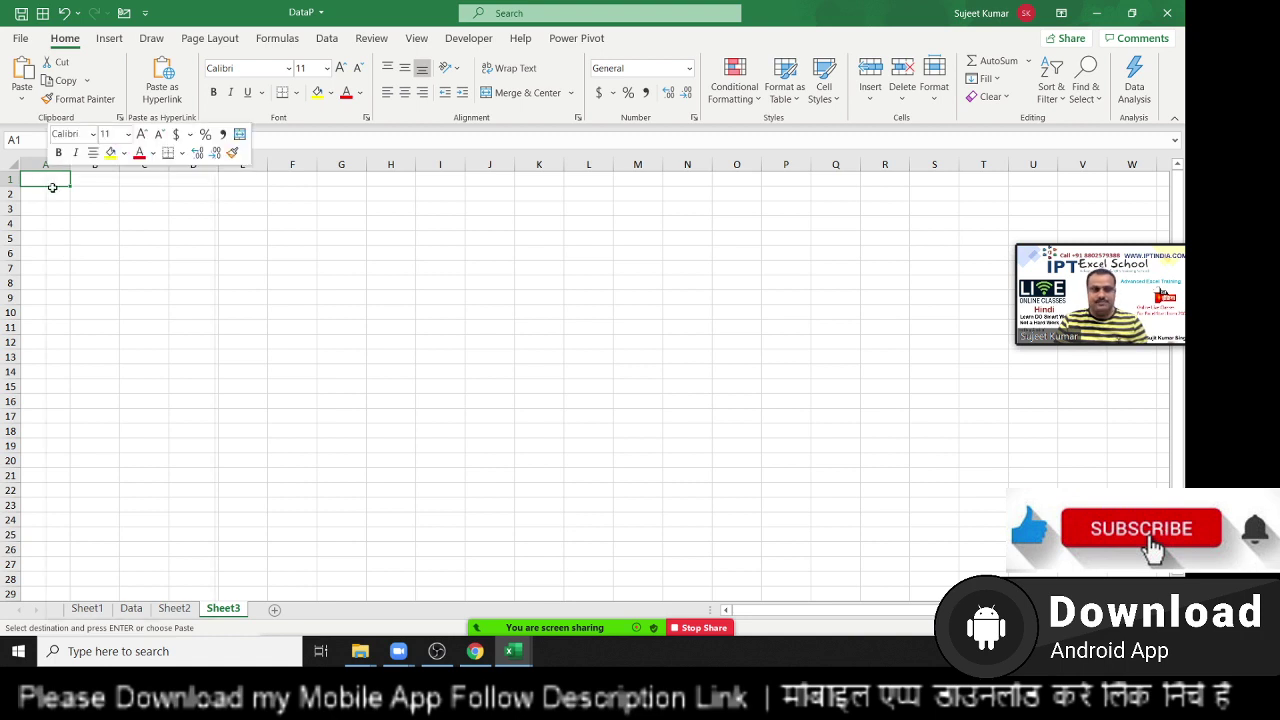
{"action": "left_click", "coordinate": [114, 284]}
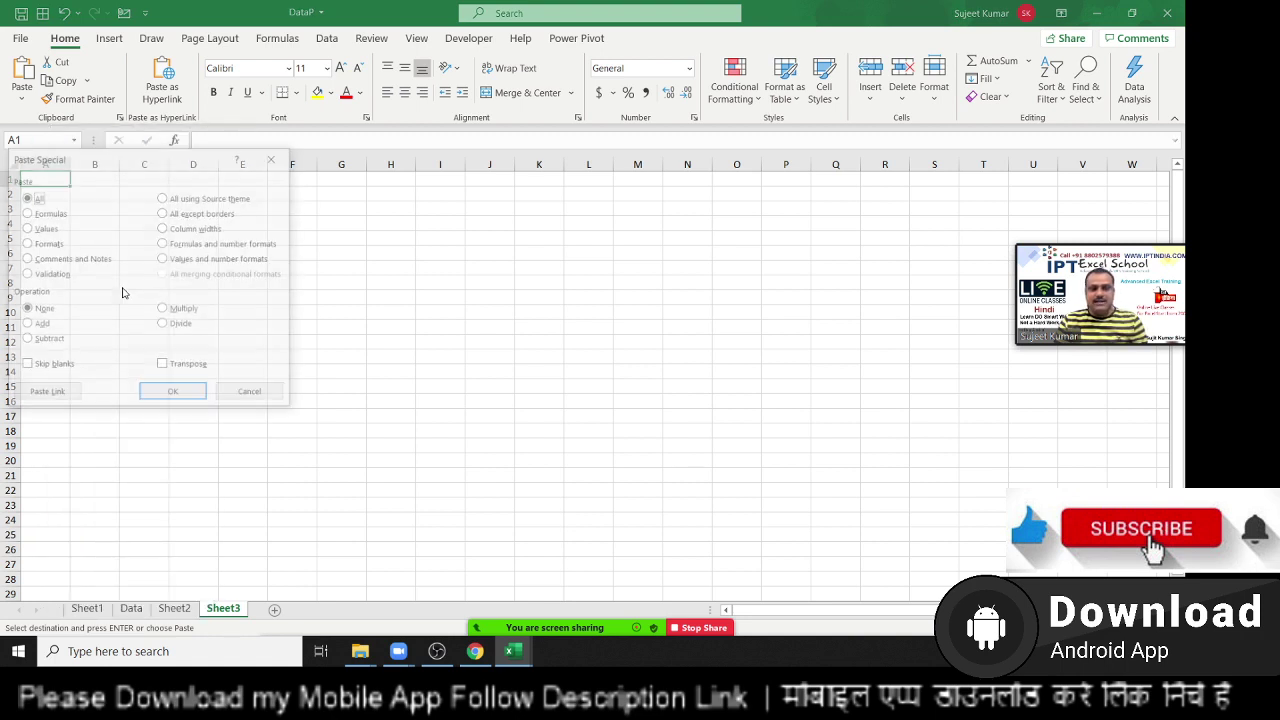
{"action": "left_click", "coordinate": [164, 366]}
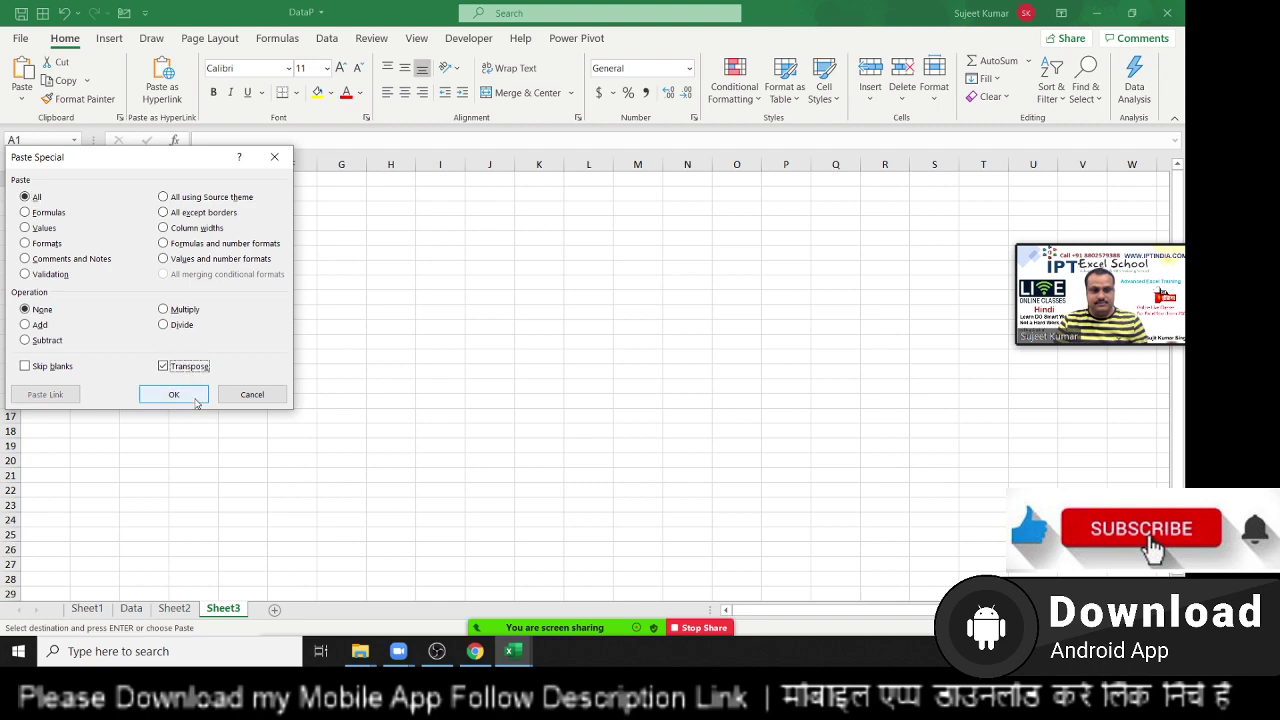
{"action": "left_click", "coordinate": [174, 394]}
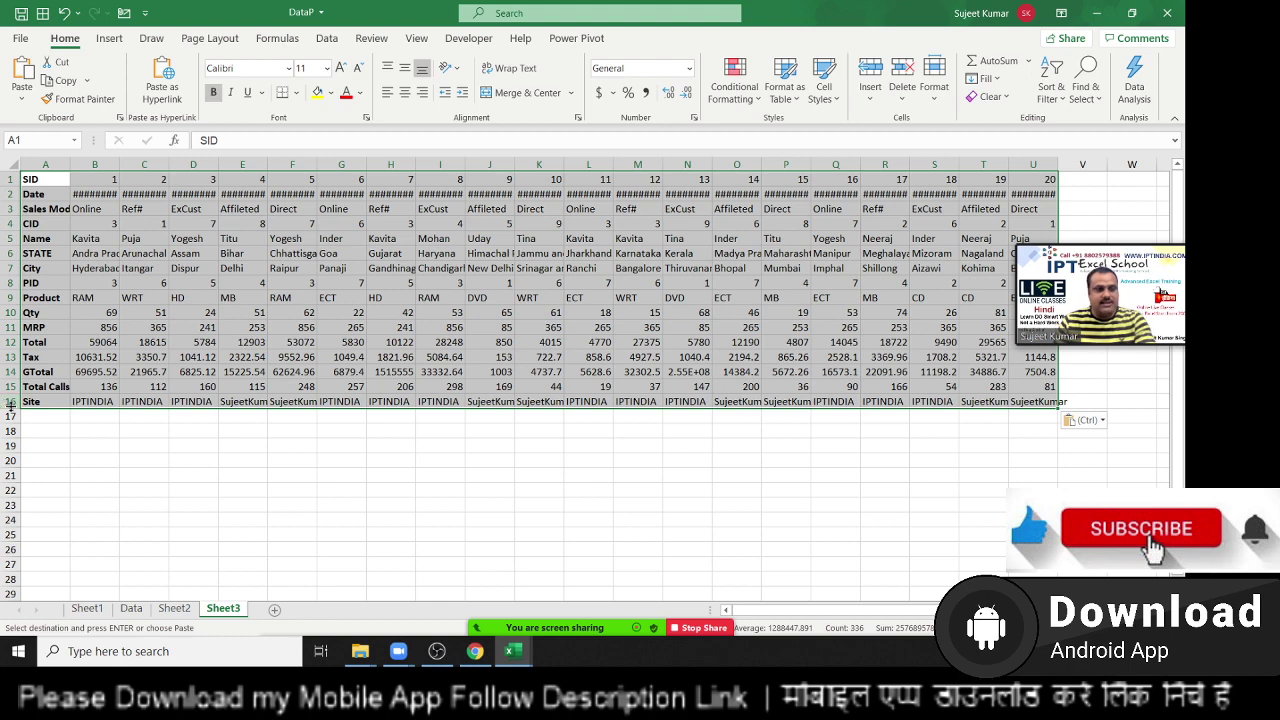
- Clear rows 6–16 so only the SID-through-Name rows remain
{"action": "left_click_drag", "start_coordinate": [8, 401], "coordinate": [8, 256]}
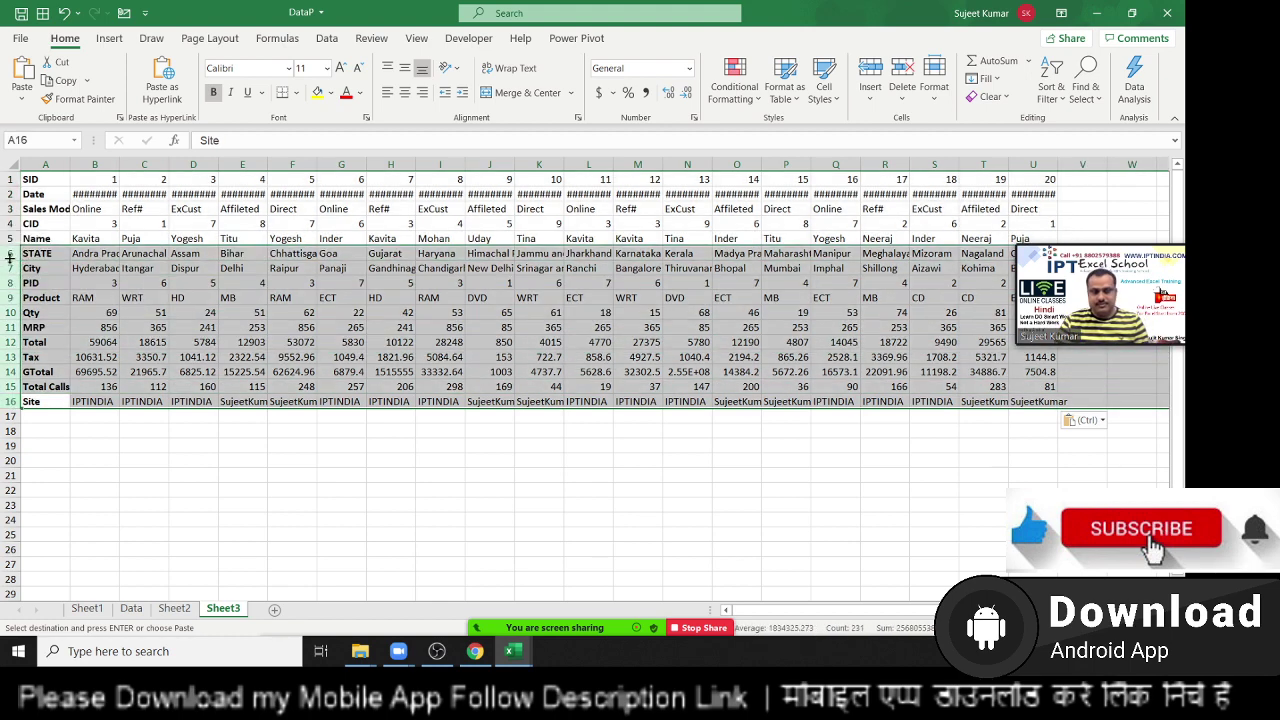
{"action": "key", "text": "Delete"}
{"action": "left_click", "coordinate": [94, 341]}
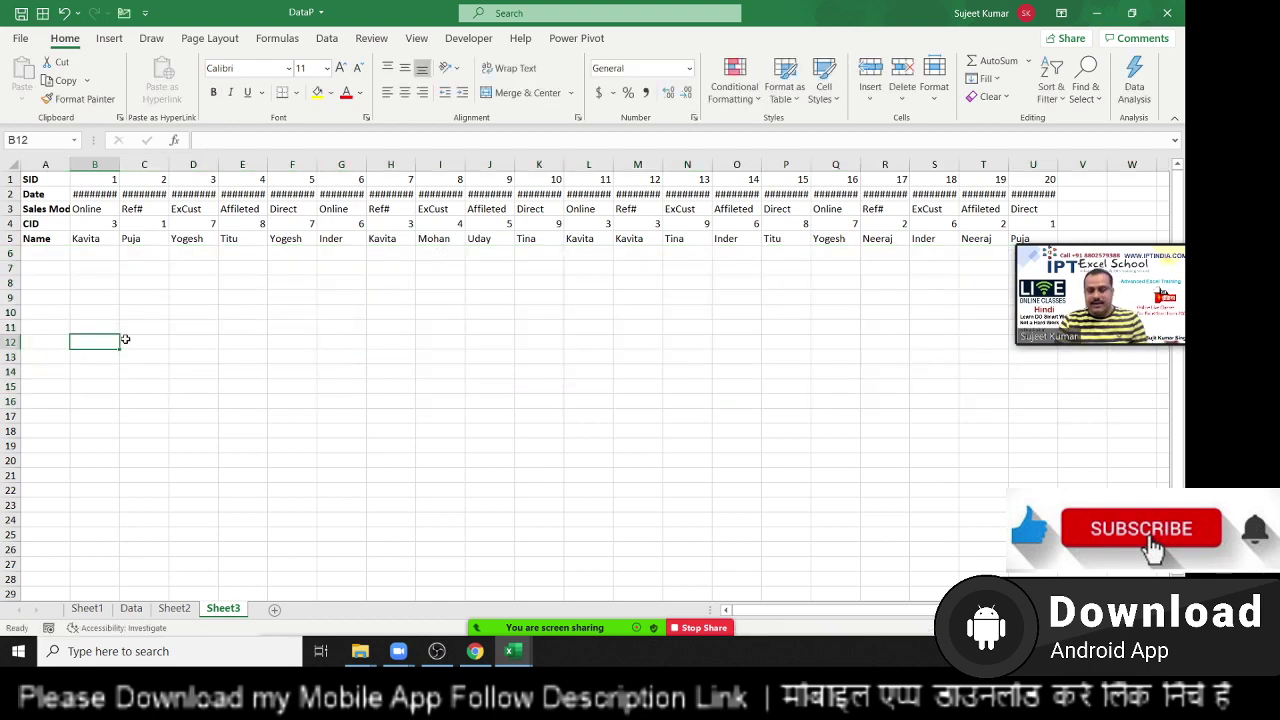
- Enter SID 10 in B12 and start an HLOOKUP formula in C12
{"action": "type", "text": "10"}
{"action": "left_click", "coordinate": [125, 340]}
{"action": "type", "text": "="}
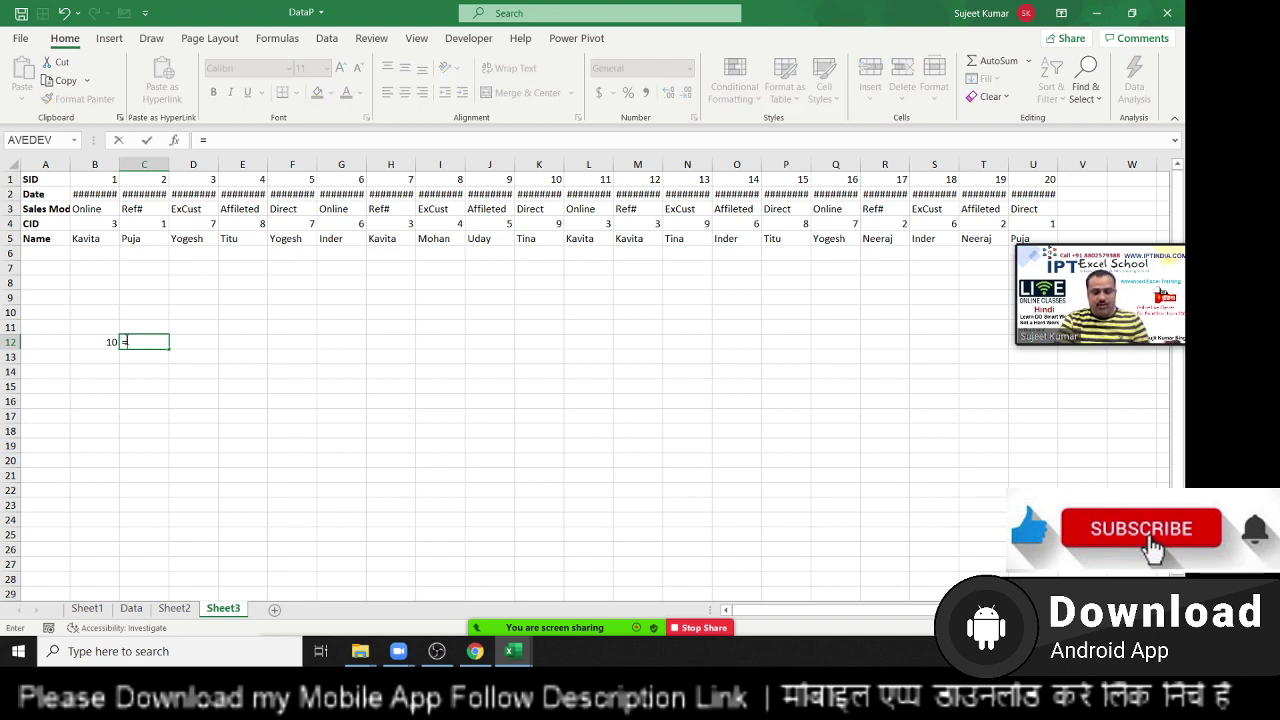
{"action": "type", "text": "vl"}
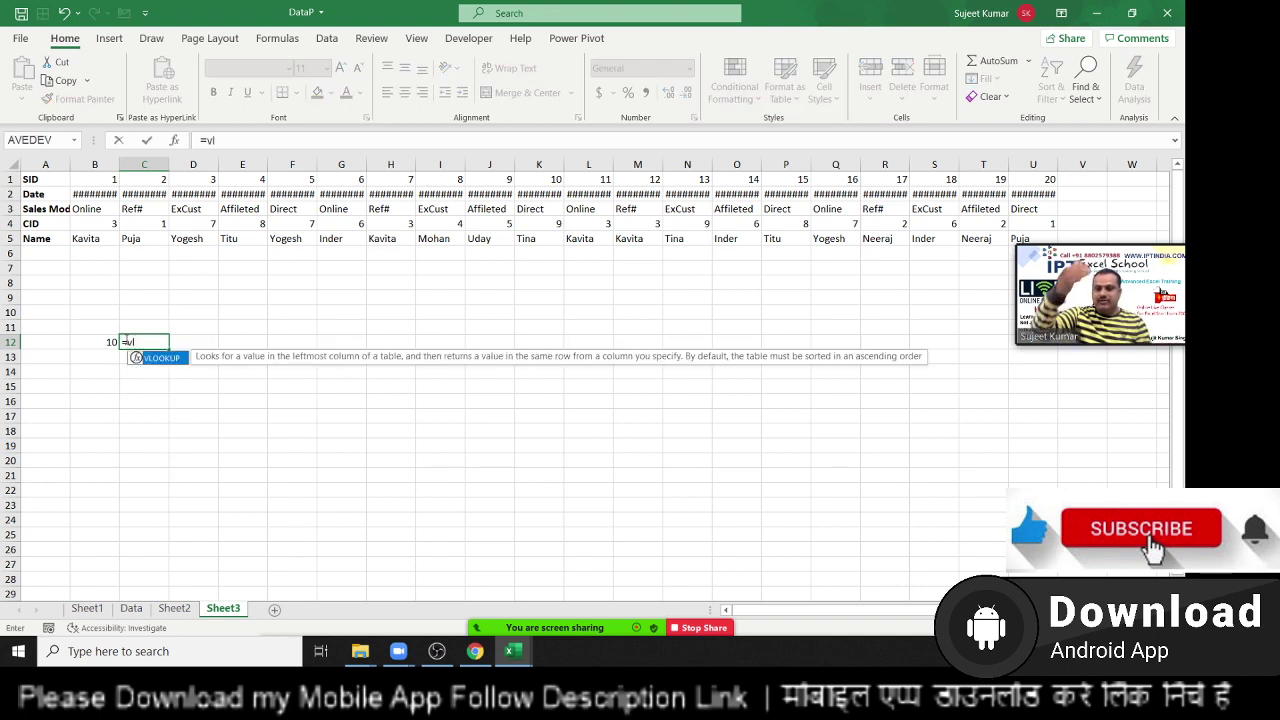
{"action": "key", "text": "BackSpace"}
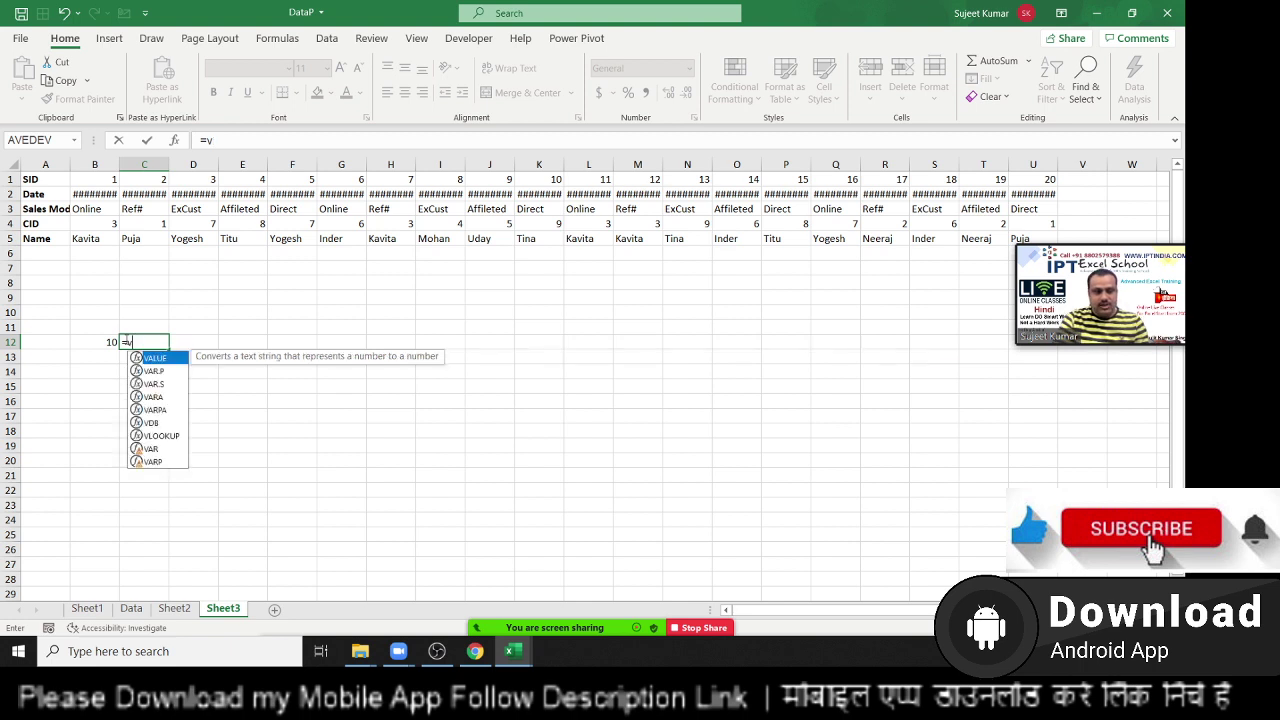
{"action": "key", "text": "BackSpace"}
{"action": "type", "text": "hl"}
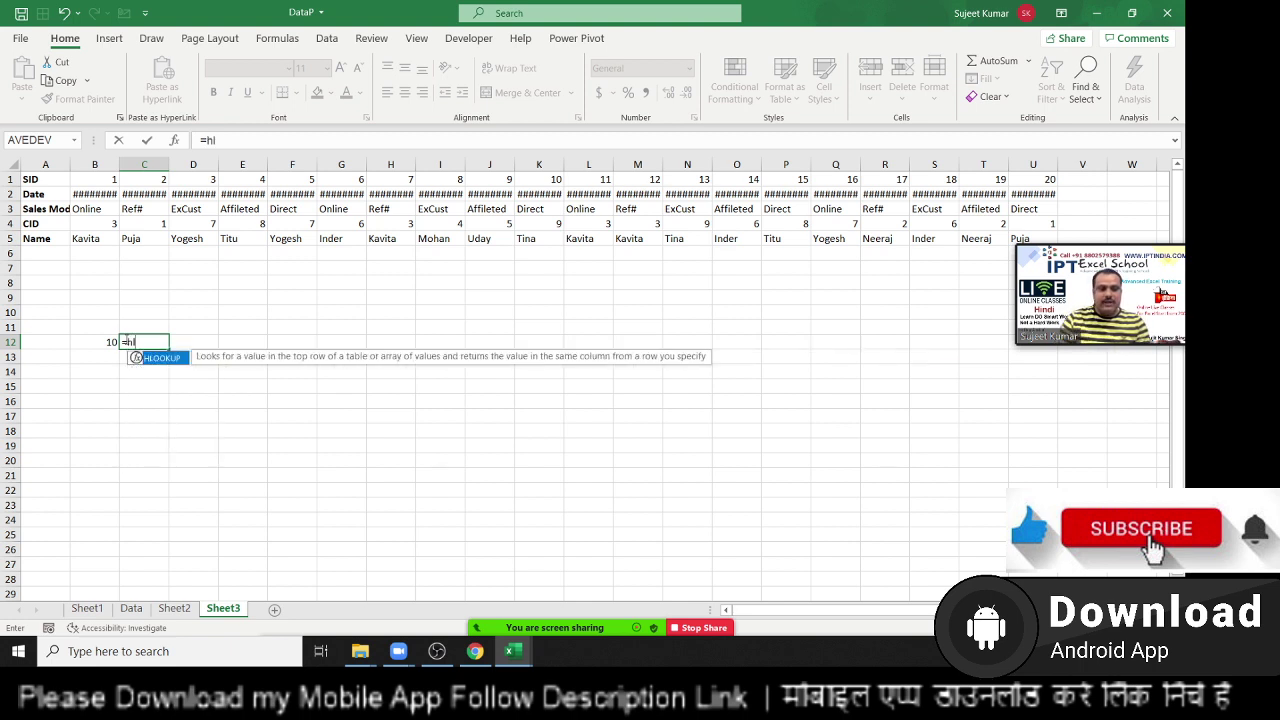
{"action": "key", "text": "Tab"}
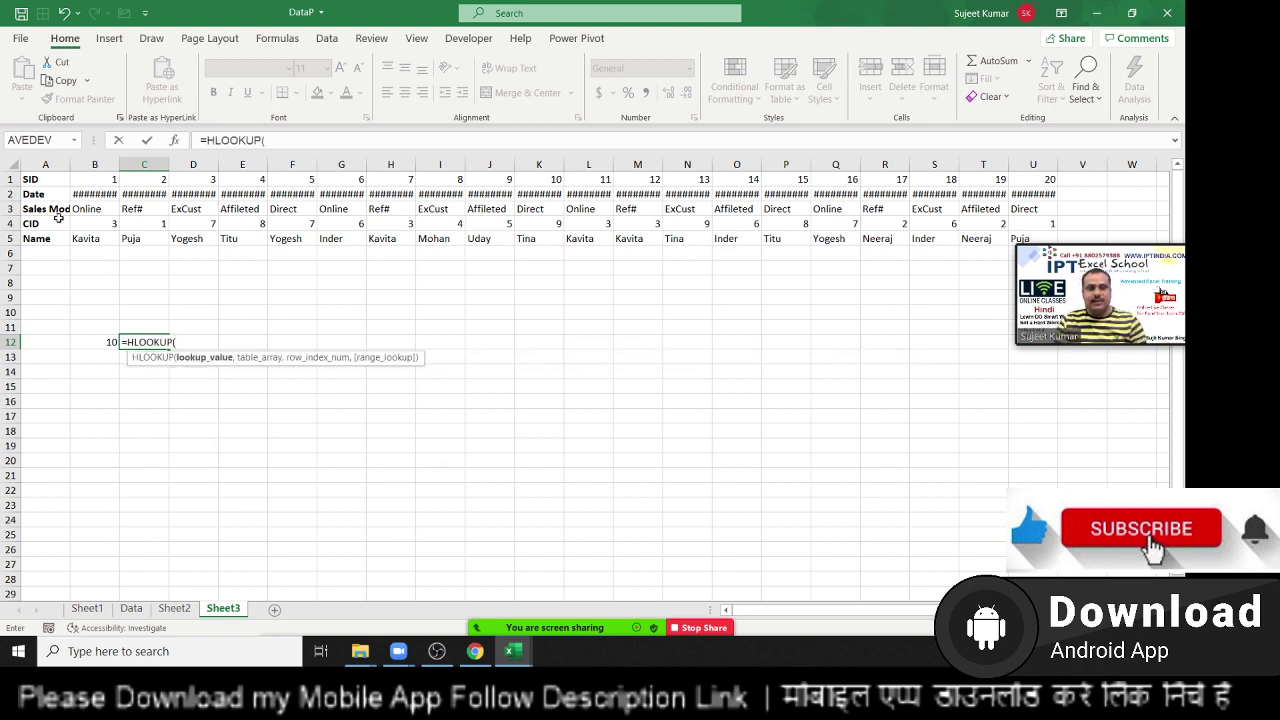
- Complete C12 as =HLOOKUP(B12,A1:U5,5,0) so it returns Tina
{"action": "left_click", "coordinate": [42, 179]}
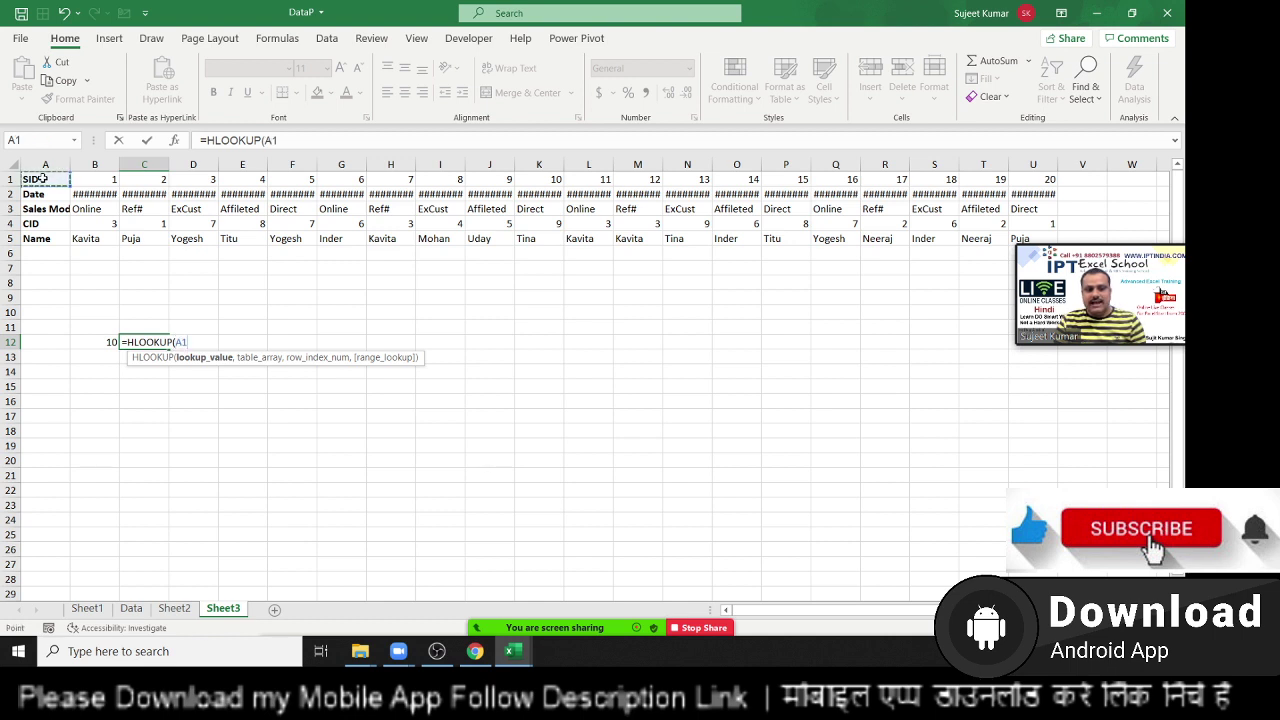
{"action": "left_click_drag", "start_coordinate": [42, 179], "coordinate": [305, 200]}
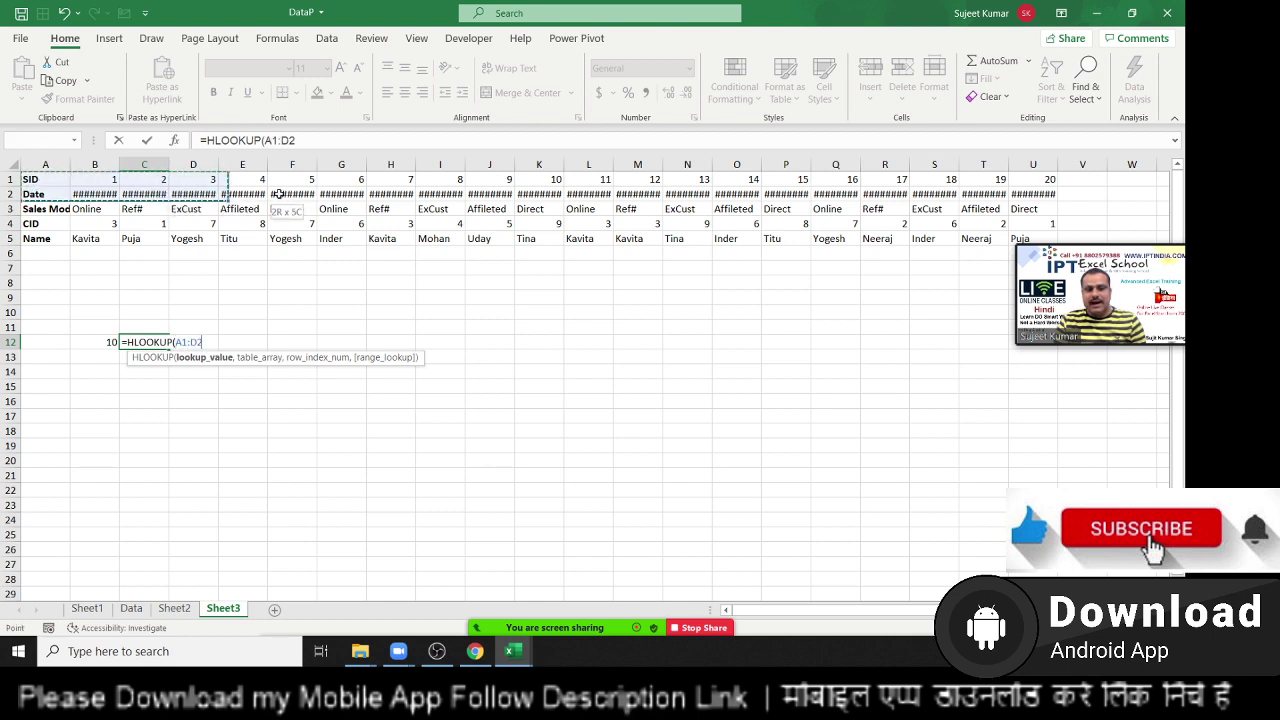
{"action": "left_click", "coordinate": [97, 342]}
{"action": "type", "text": ","}
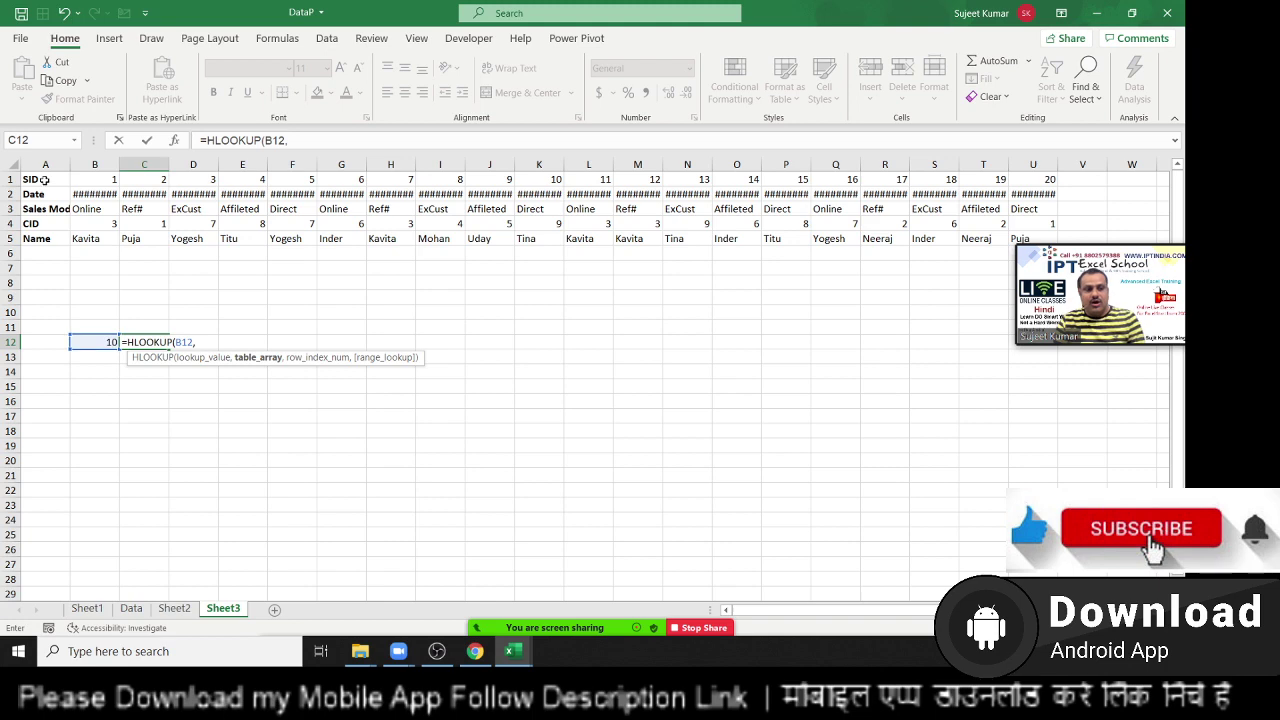
{"action": "left_click_drag", "start_coordinate": [42, 179], "coordinate": [1033, 240]}
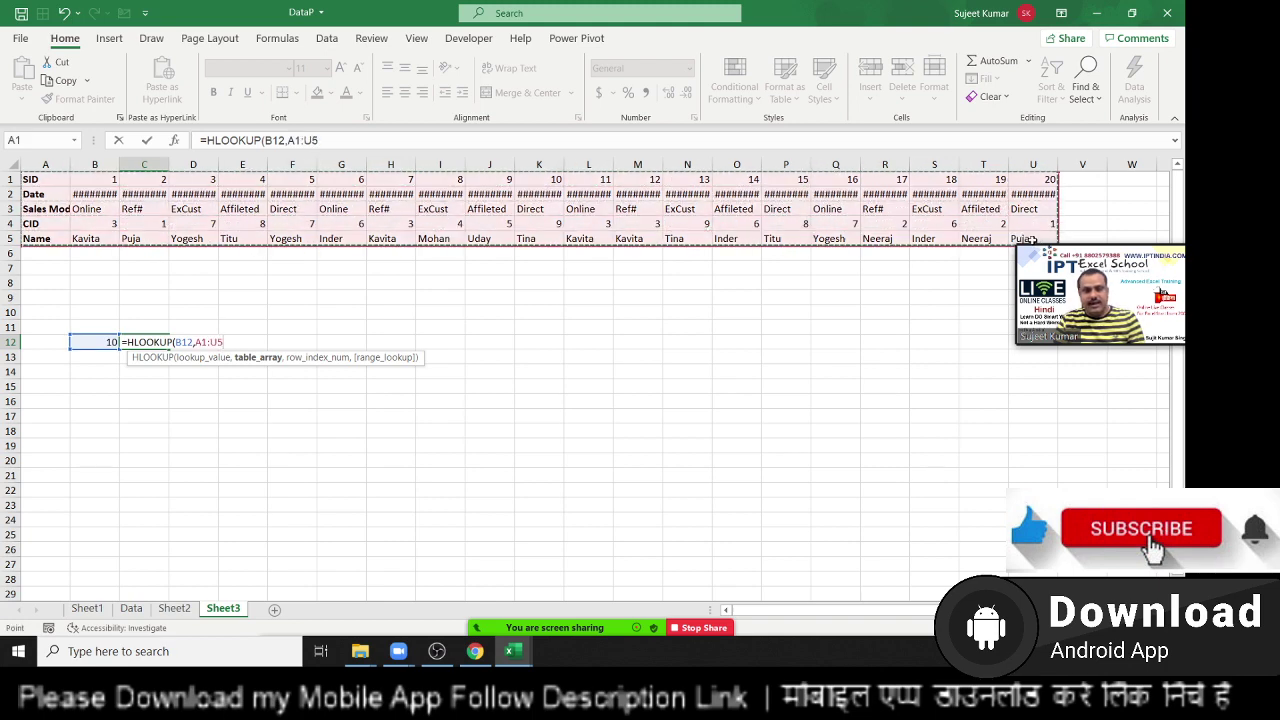
{"action": "type", "text": ","}
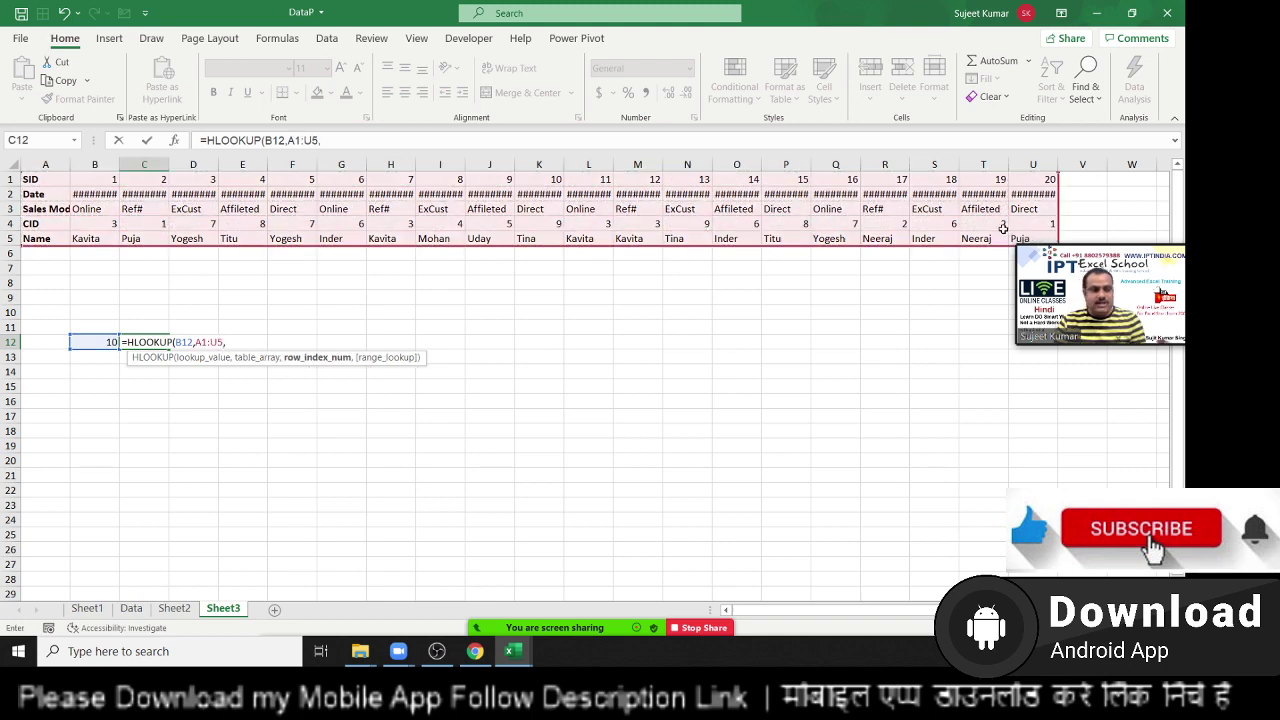
{"action": "type", "text": "5,"}
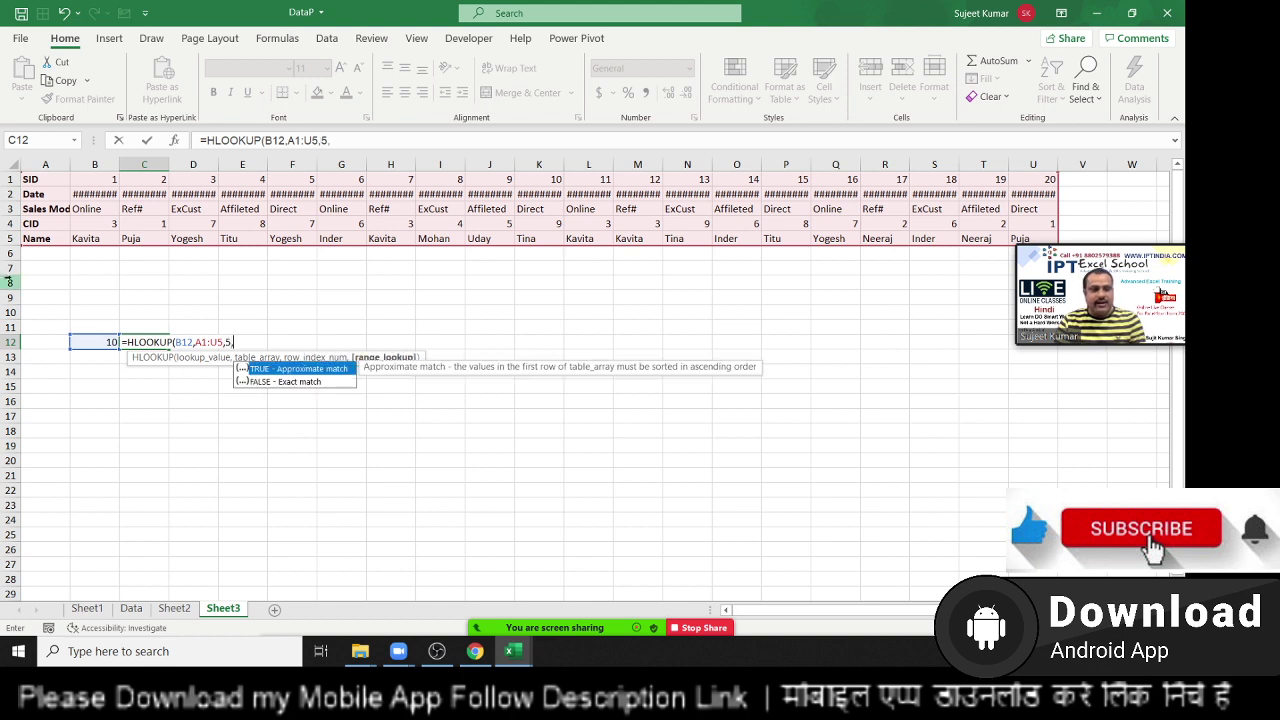
{"action": "type", "text": "0"}
{"action": "key", "text": "ctrl+Return"}
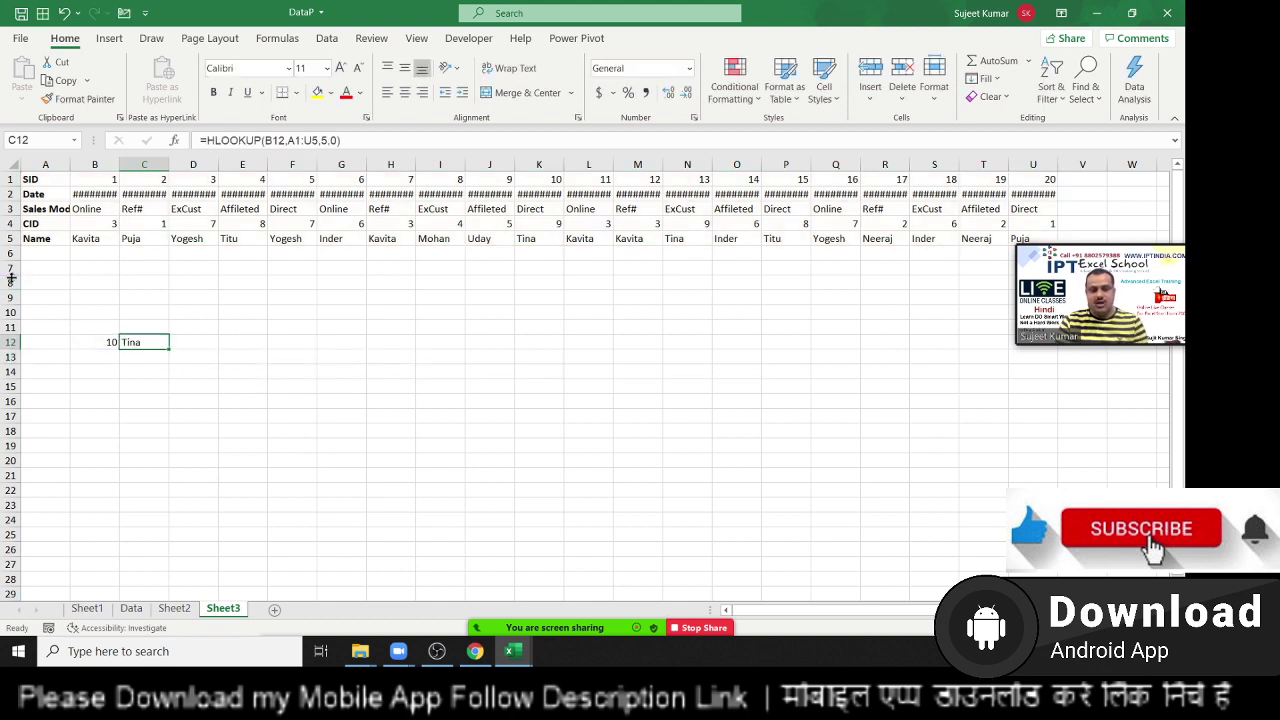
{"action": "key", "text": "Down"}
- Enter =INDEX(A1:U5,5,MATCH(B12,1:1,0)) in C13 to return Tina
{"action": "type", "text": "="}
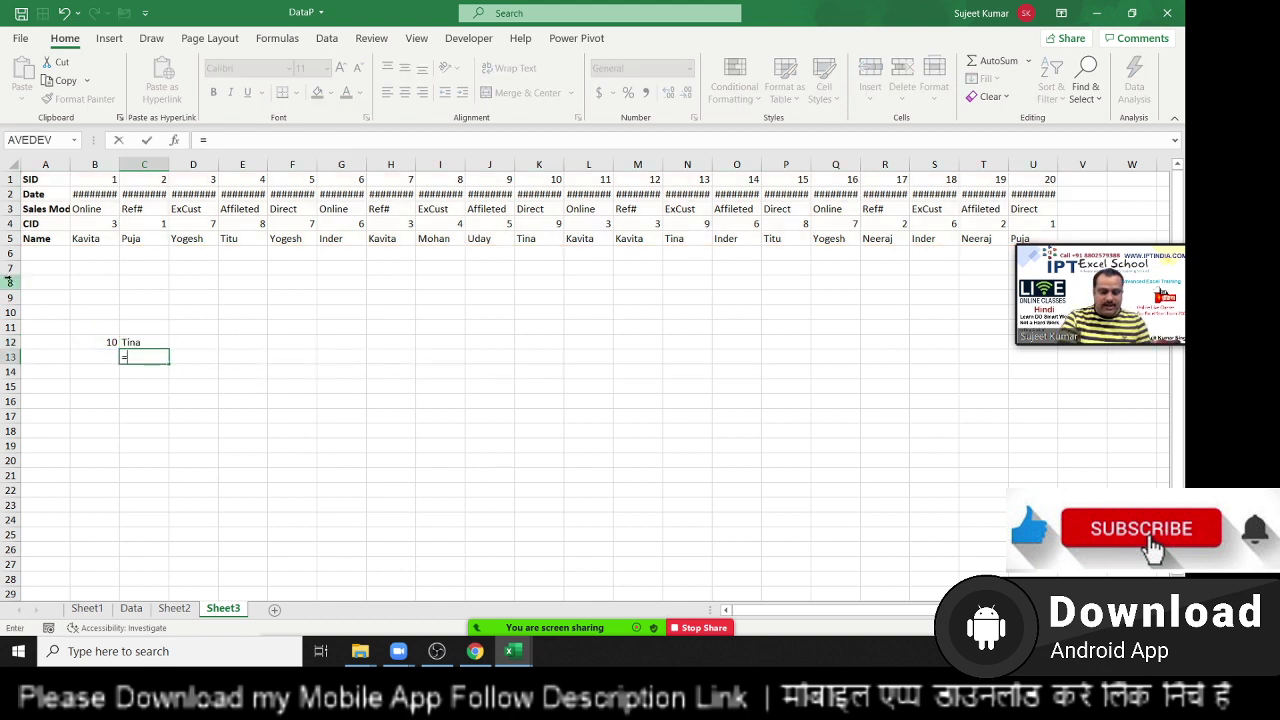
{"action": "type", "text": "ind"}
{"action": "key", "text": "Tab"}
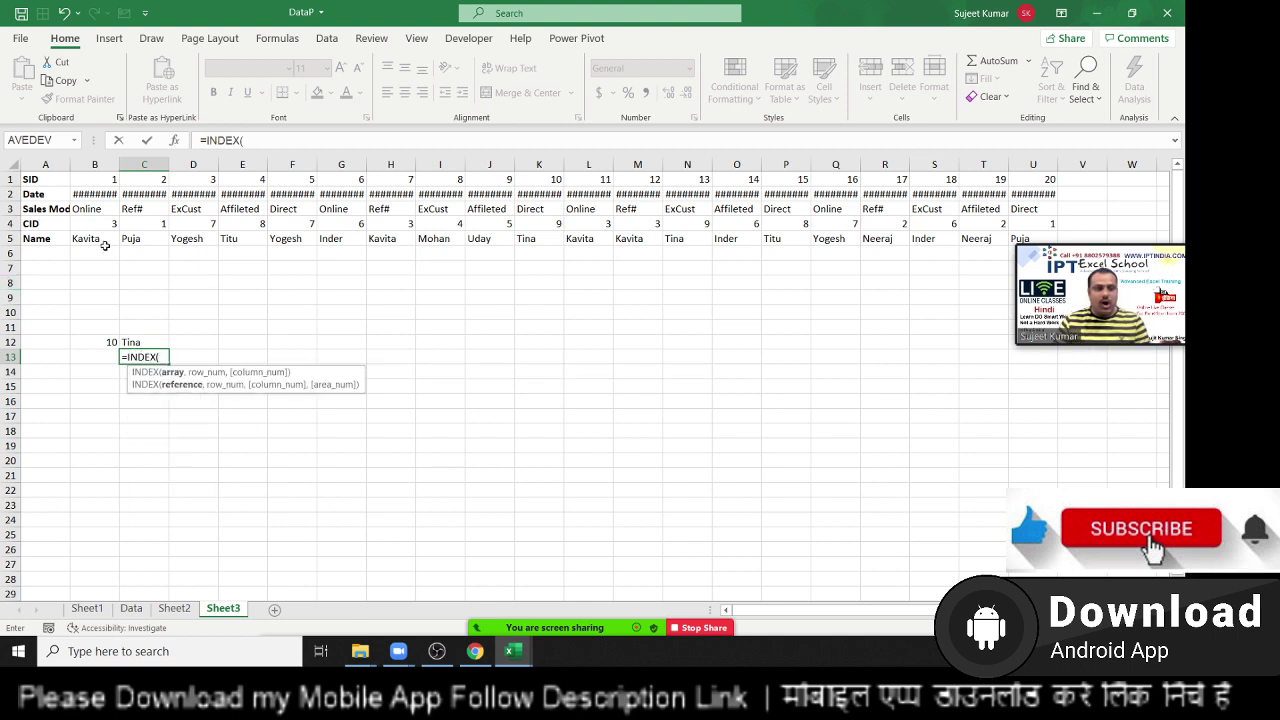
{"action": "left_click_drag", "start_coordinate": [48, 178], "coordinate": [1049, 243]}
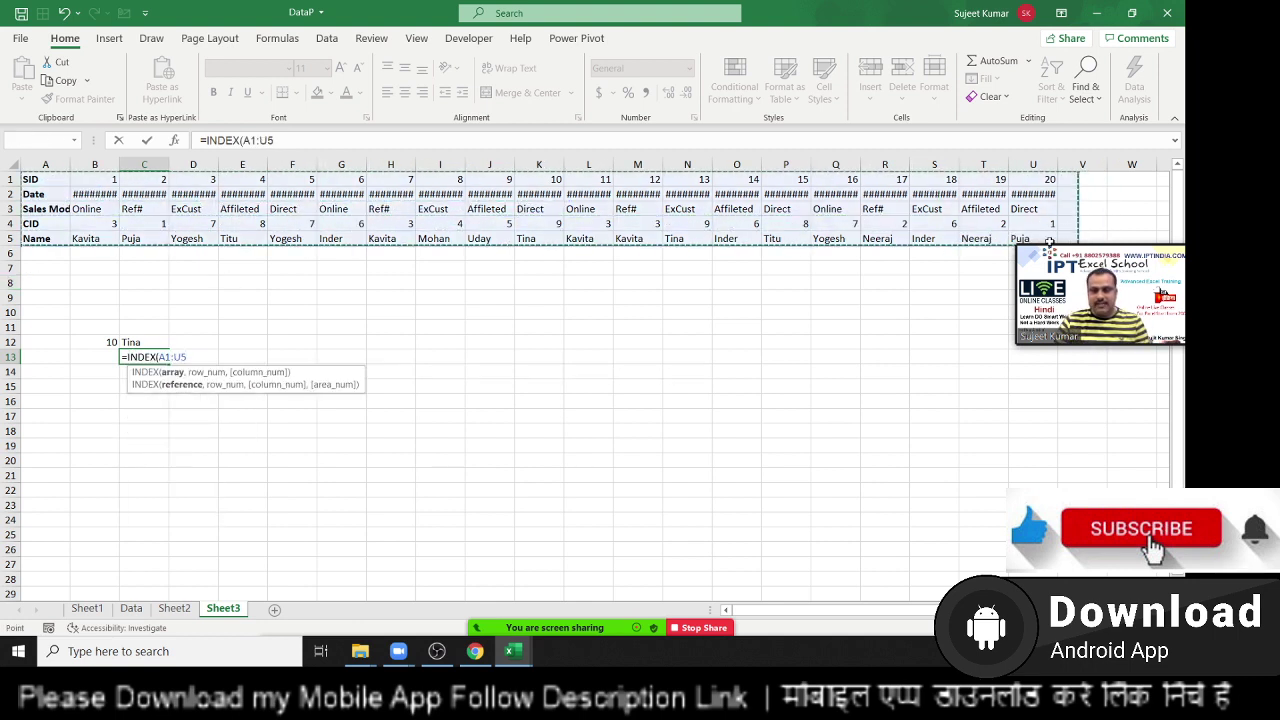
{"action": "type", "text": ","}
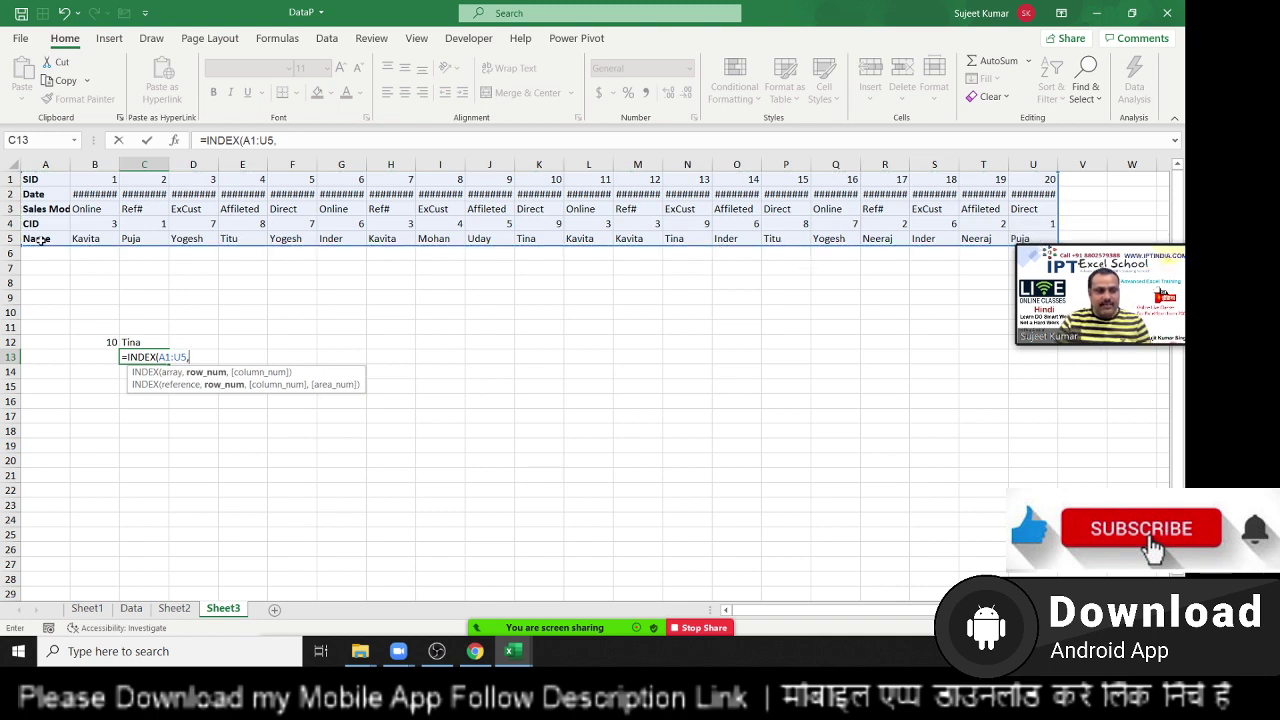
{"action": "type", "text": "5"}
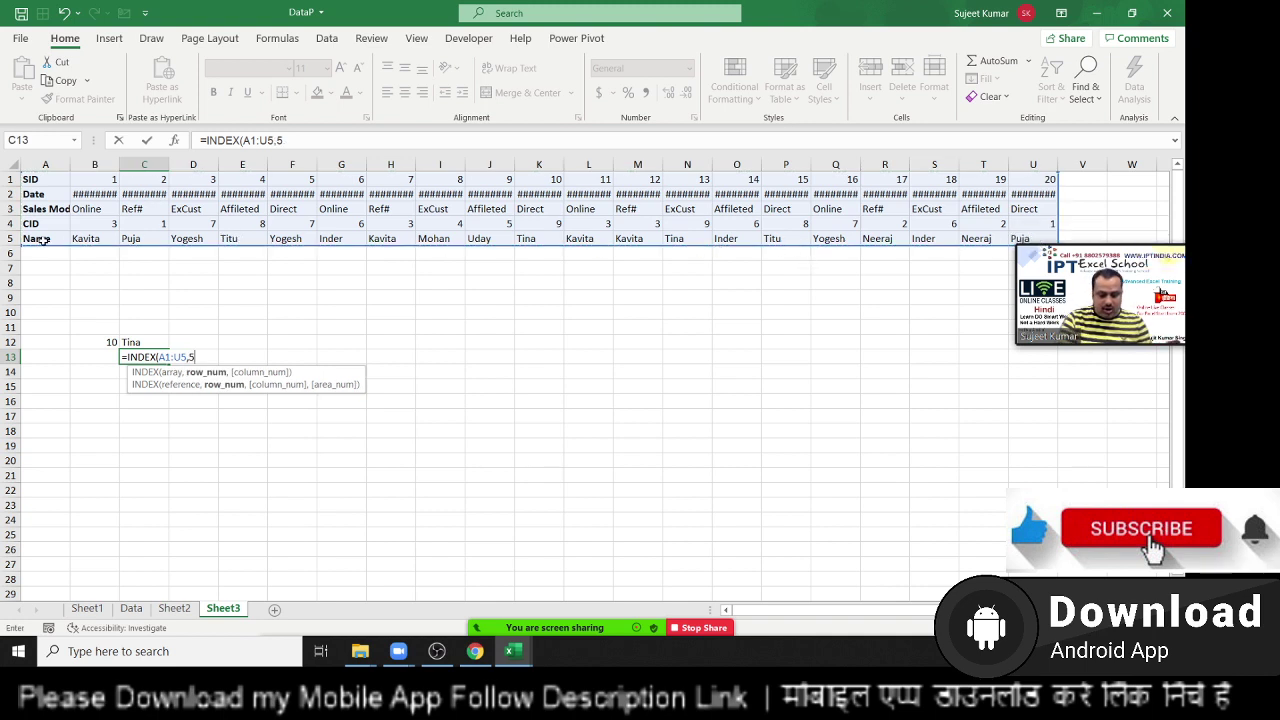
{"action": "type", "text": ",MATCH("}
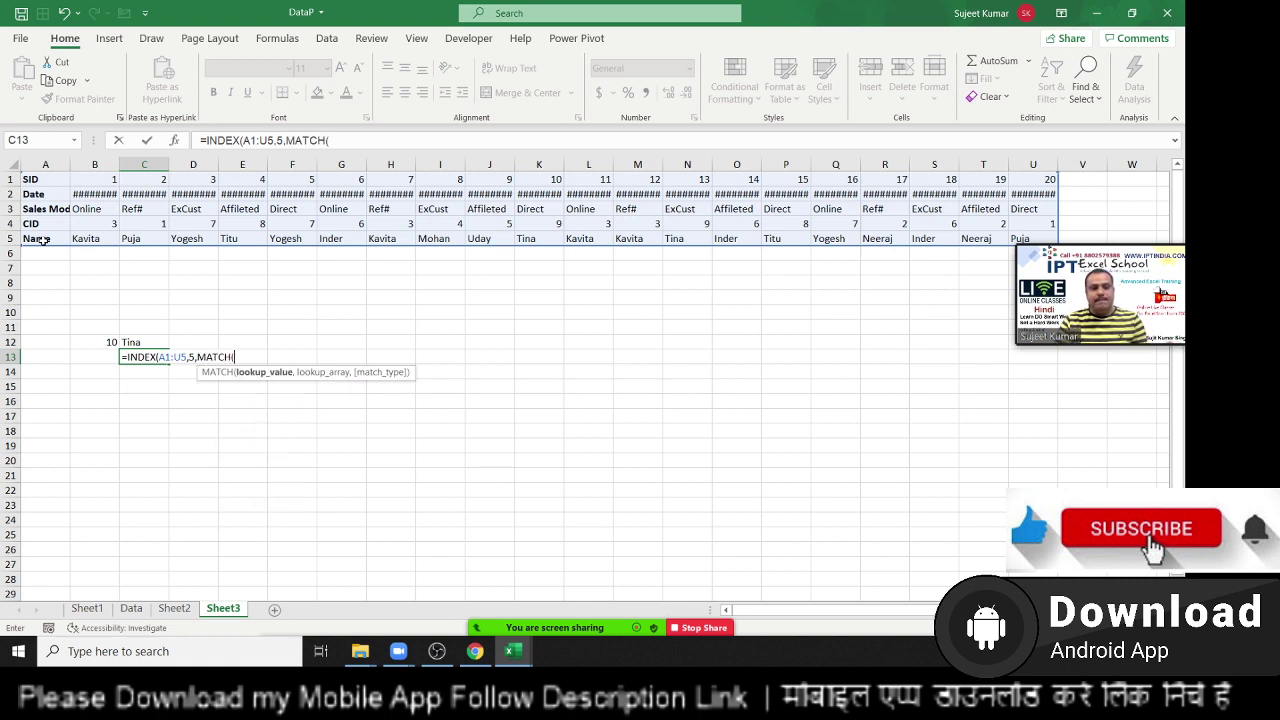
{"action": "left_click", "coordinate": [112, 342]}
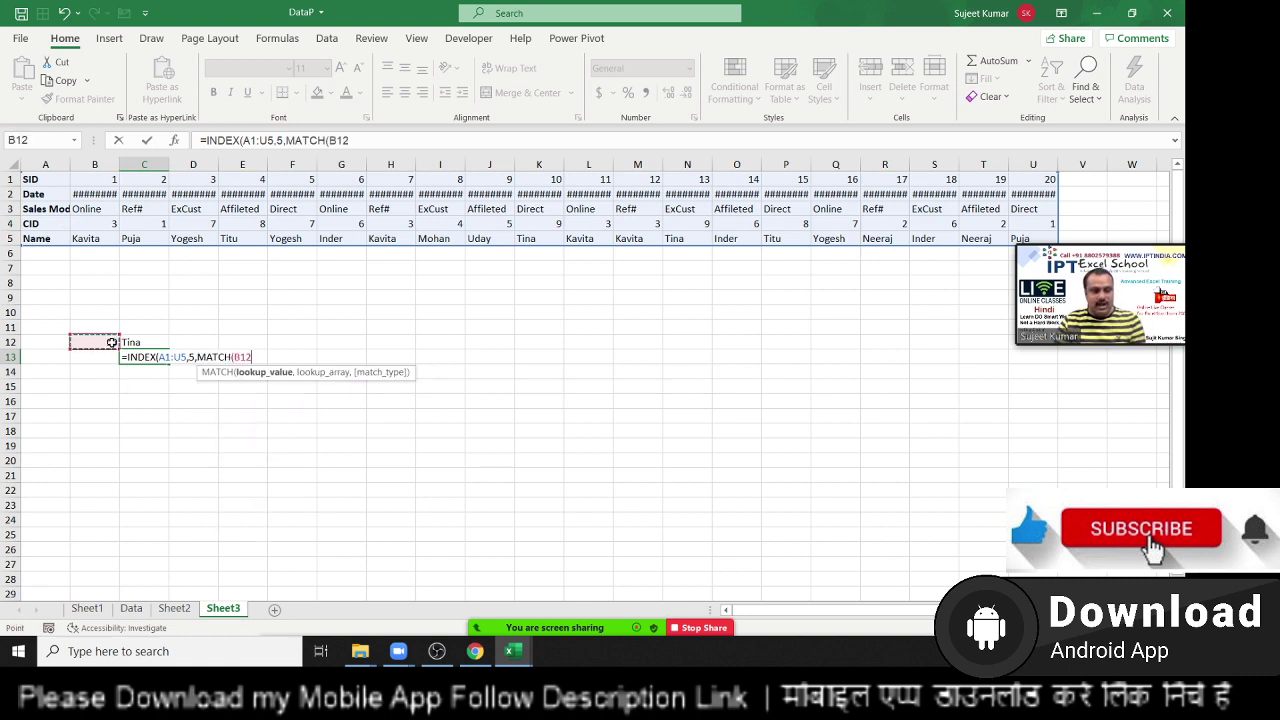
{"action": "type", "text": ","}
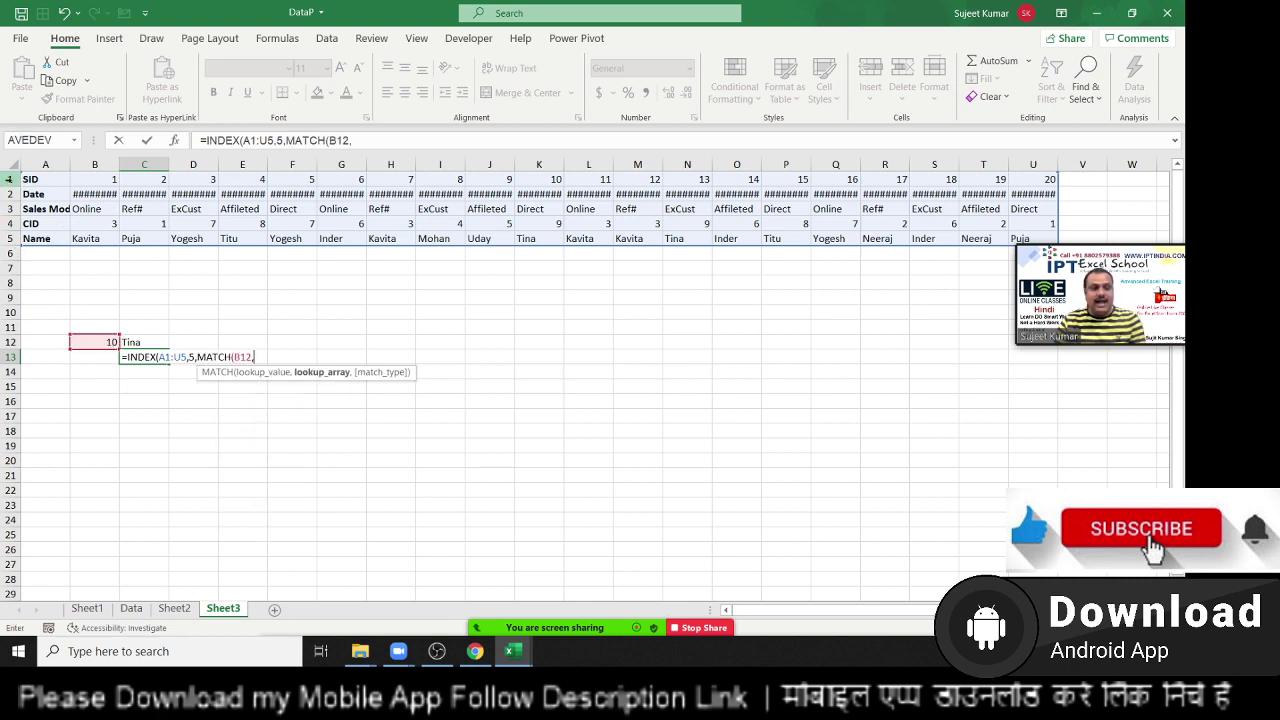
{"action": "left_click", "coordinate": [9, 179]}
{"action": "type", "text": ",0"}
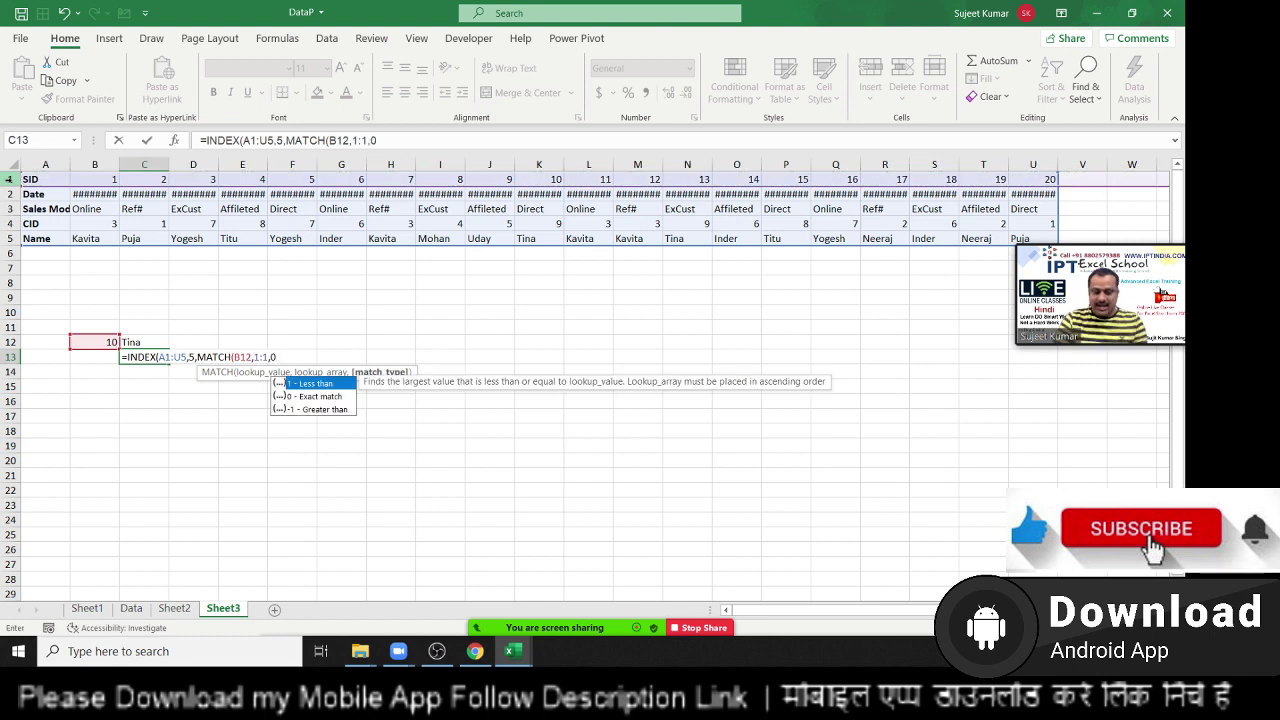
{"action": "key", "text": "Return"}
{"action": "key", "text": "Return"}
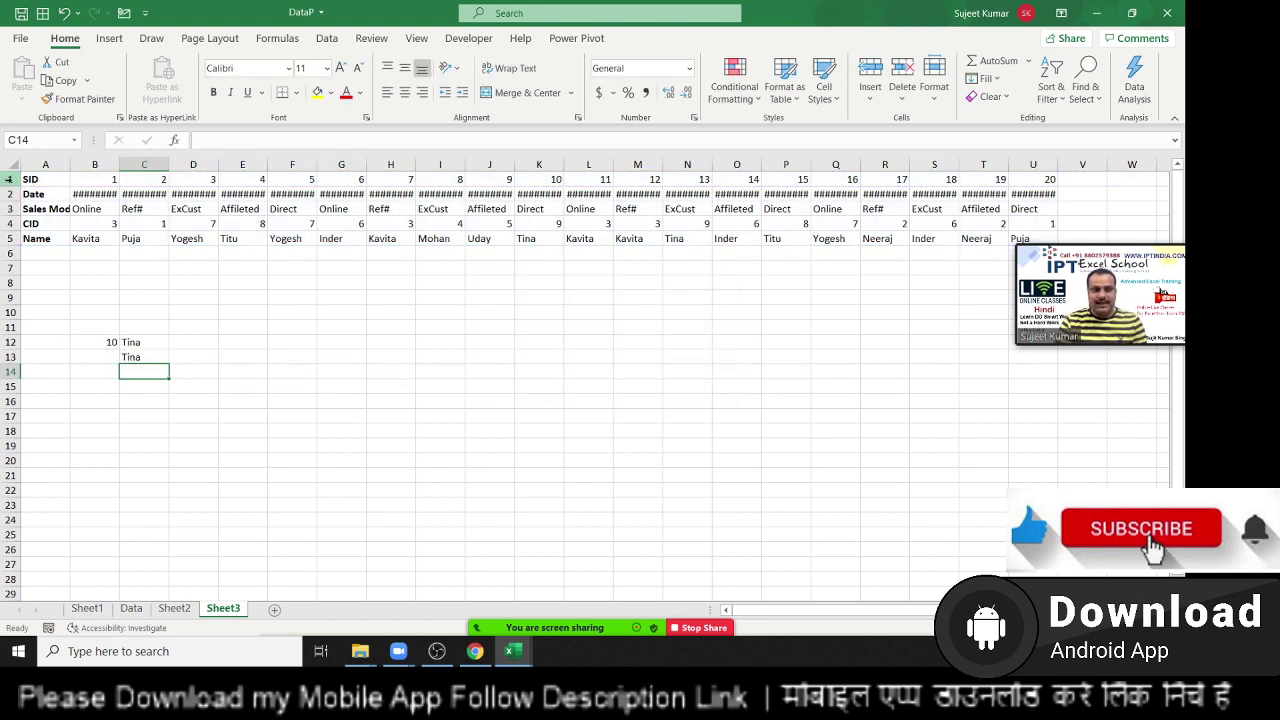
{"action": "left_click", "coordinate": [144, 357]}
{"action": "left_click", "coordinate": [193, 357]}
- Enter =OFFSET(A1,4,MATCH(B12,1:1,0)-1) in D13 to return Tina
{"action": "type", "text": "="}
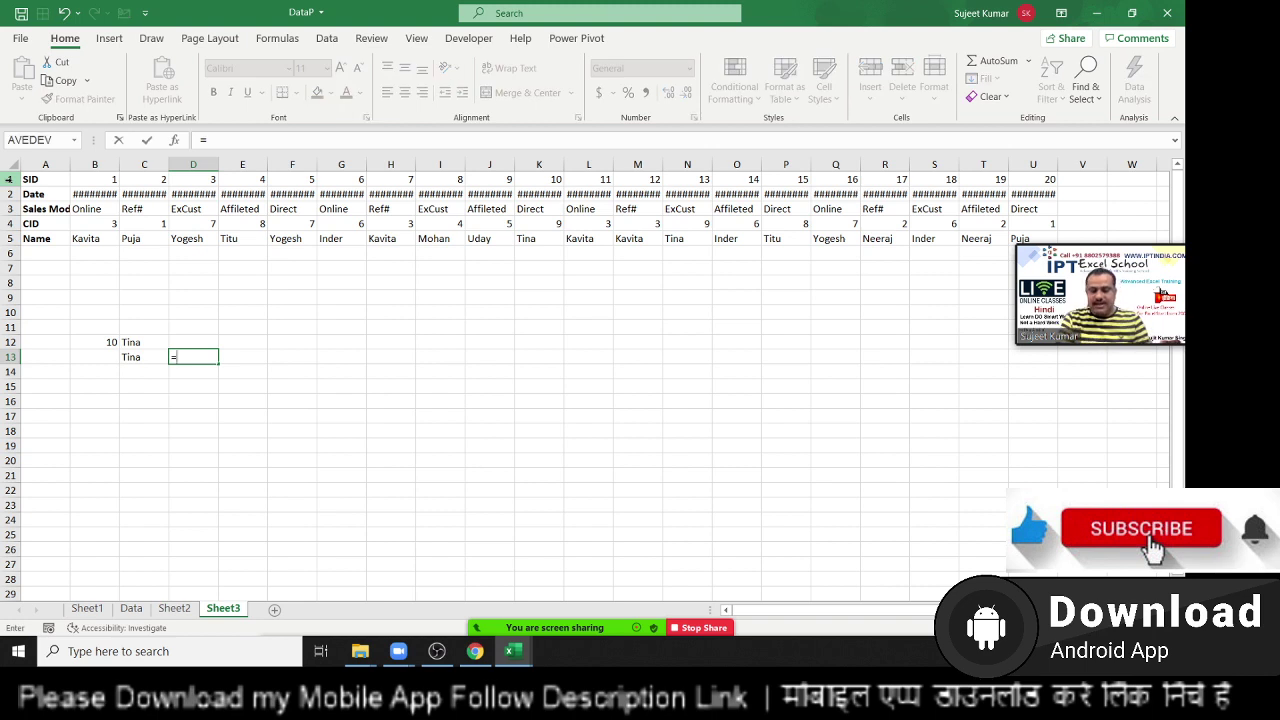
{"action": "type", "text": "off"}
{"action": "key", "text": "Tab"}
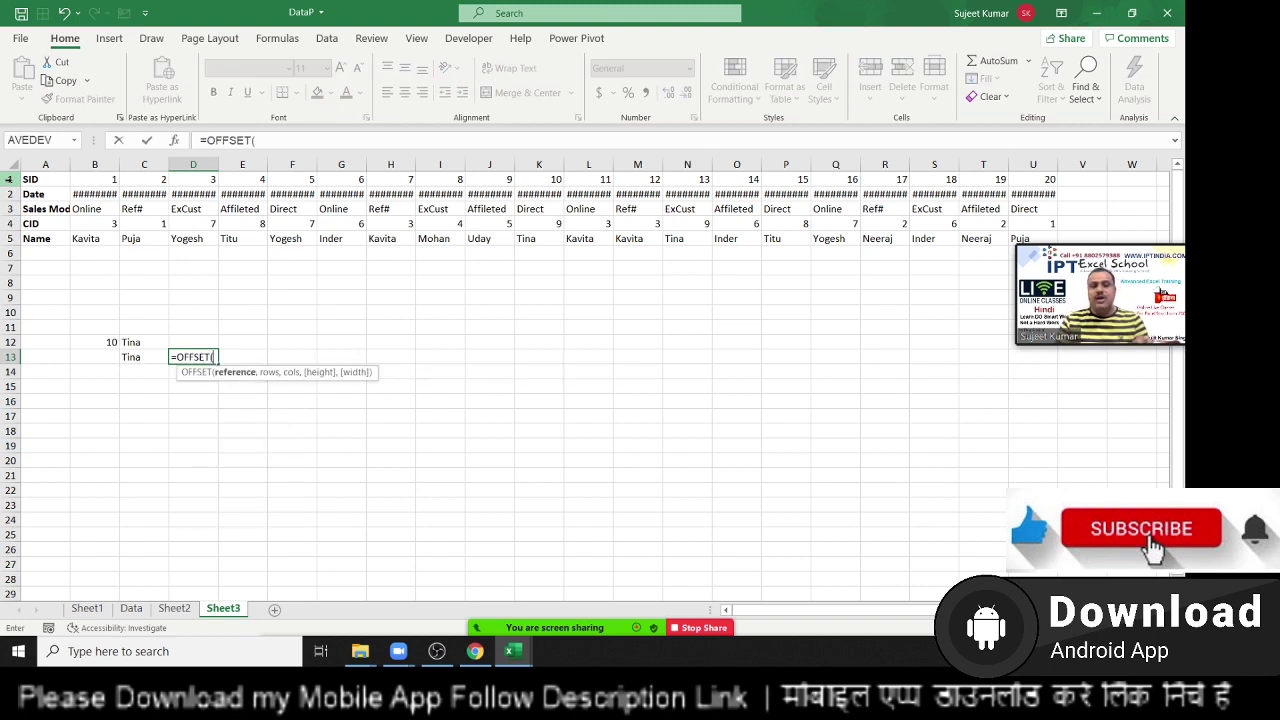
{"action": "left_click", "coordinate": [44, 194]}
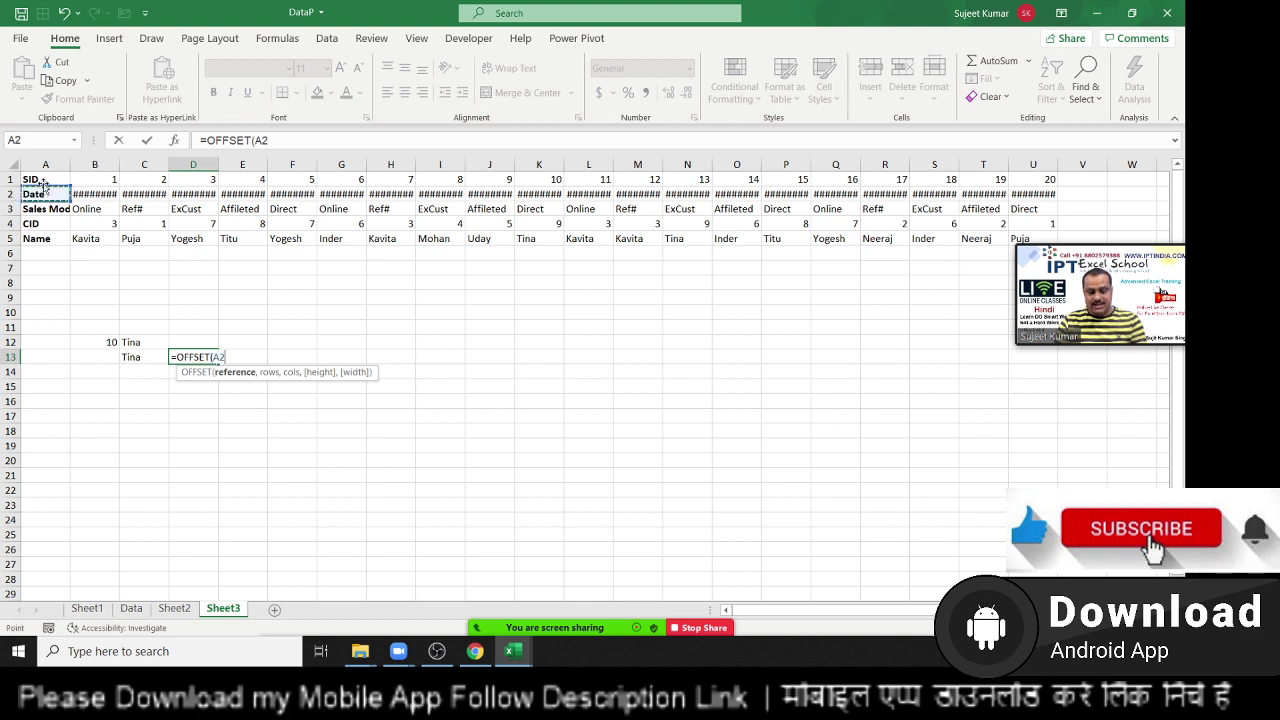
{"action": "left_click", "coordinate": [44, 179]}
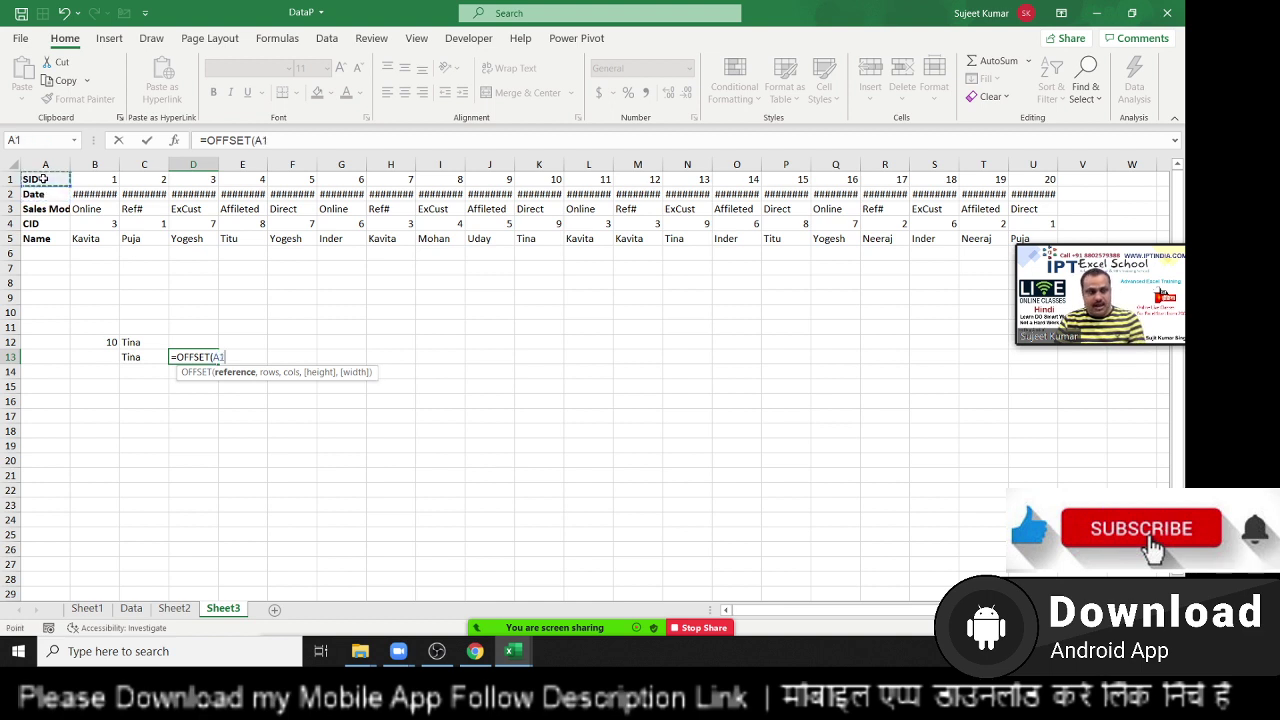
{"action": "type", "text": ",4,"}
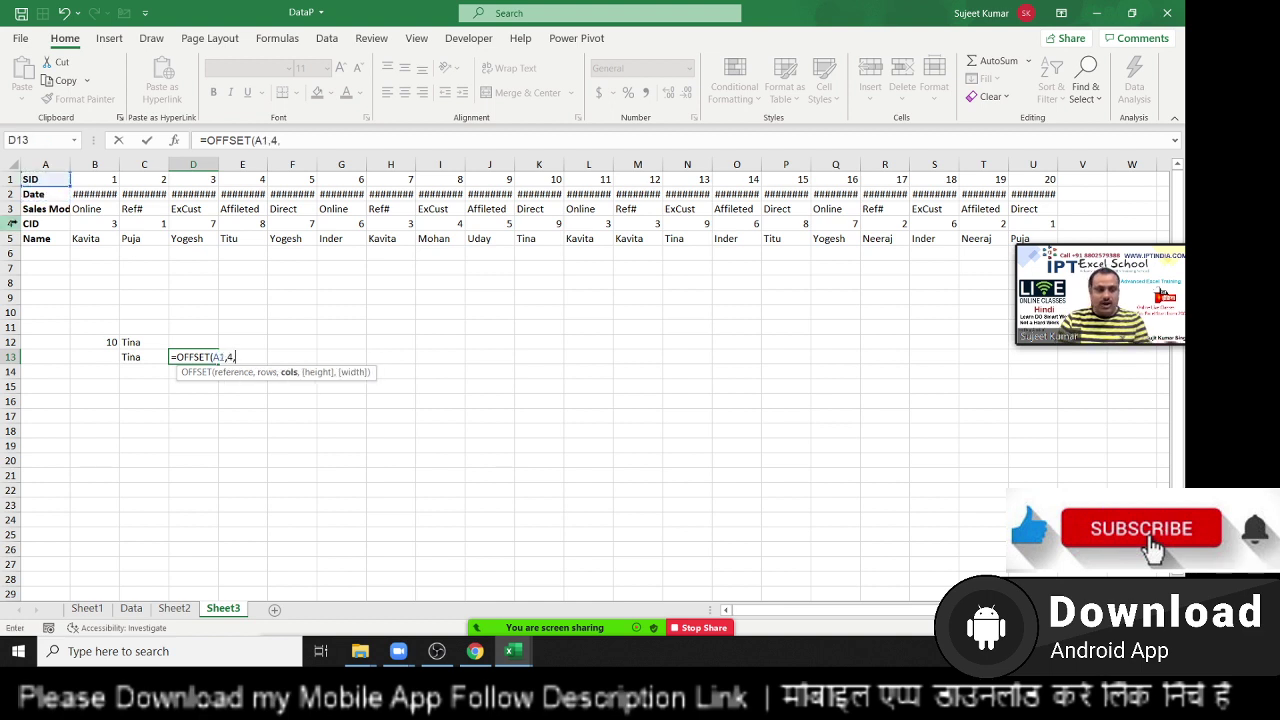
{"action": "type", "text": "mat"}
{"action": "key", "text": "Tab"}
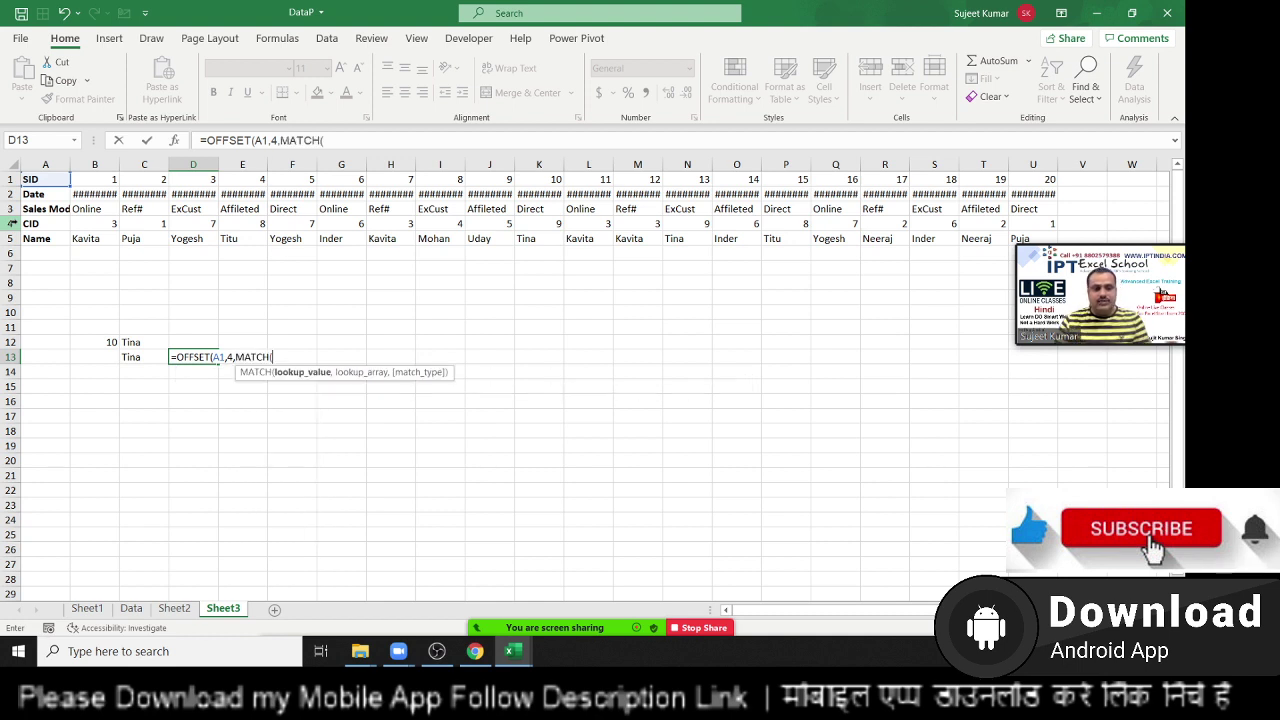
{"action": "left_click", "coordinate": [95, 343]}
{"action": "type", "text": ","}
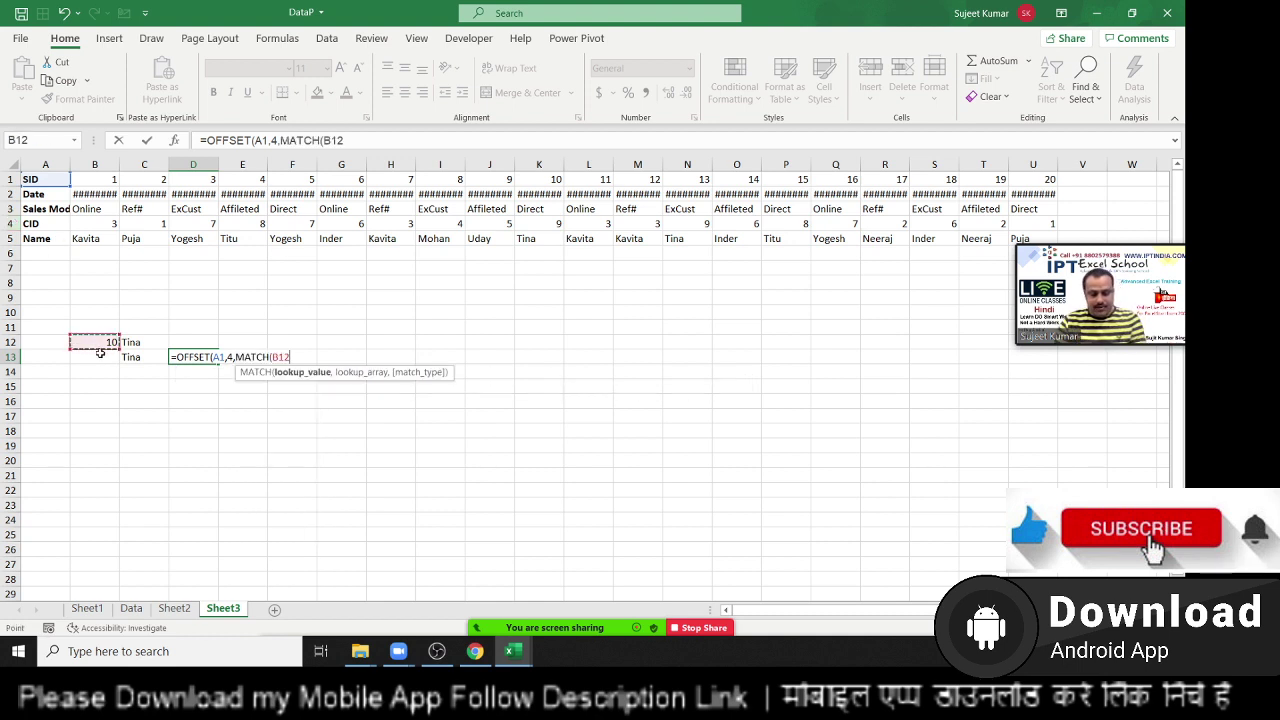
{"action": "left_click", "coordinate": [8, 179]}
{"action": "type", "text": ",1:1,"}
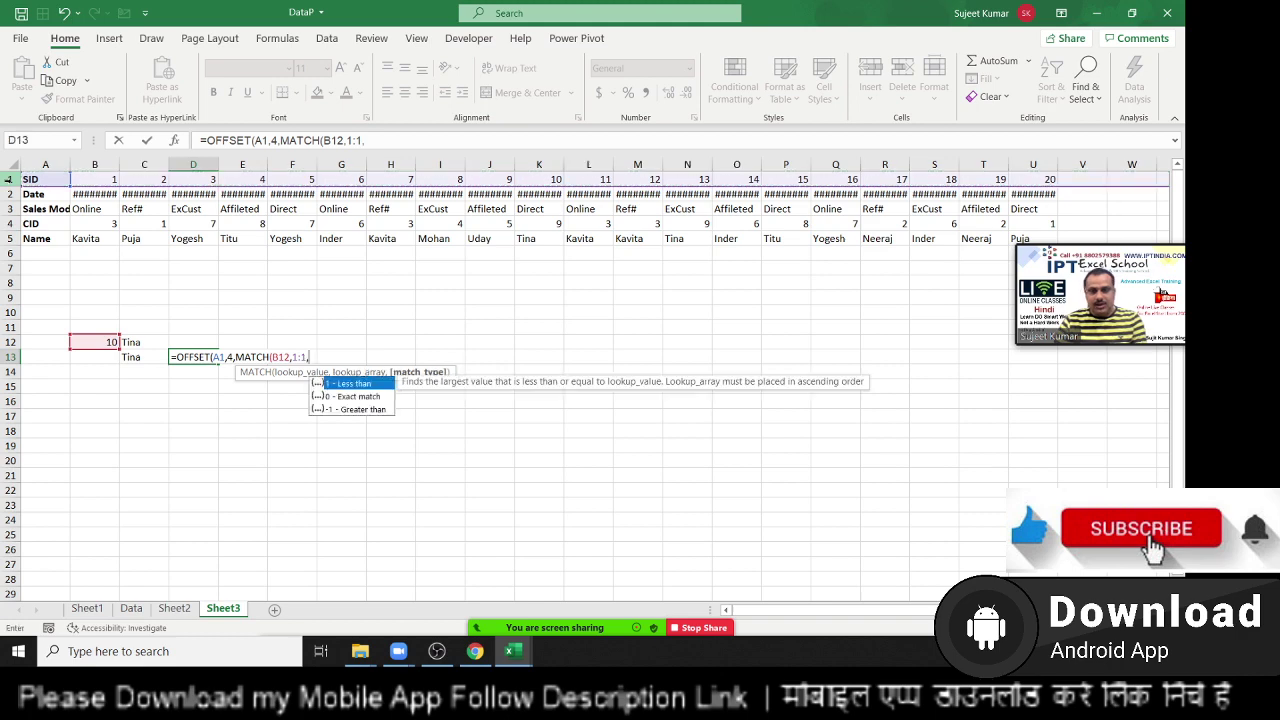
{"action": "type", "text": "0)"}
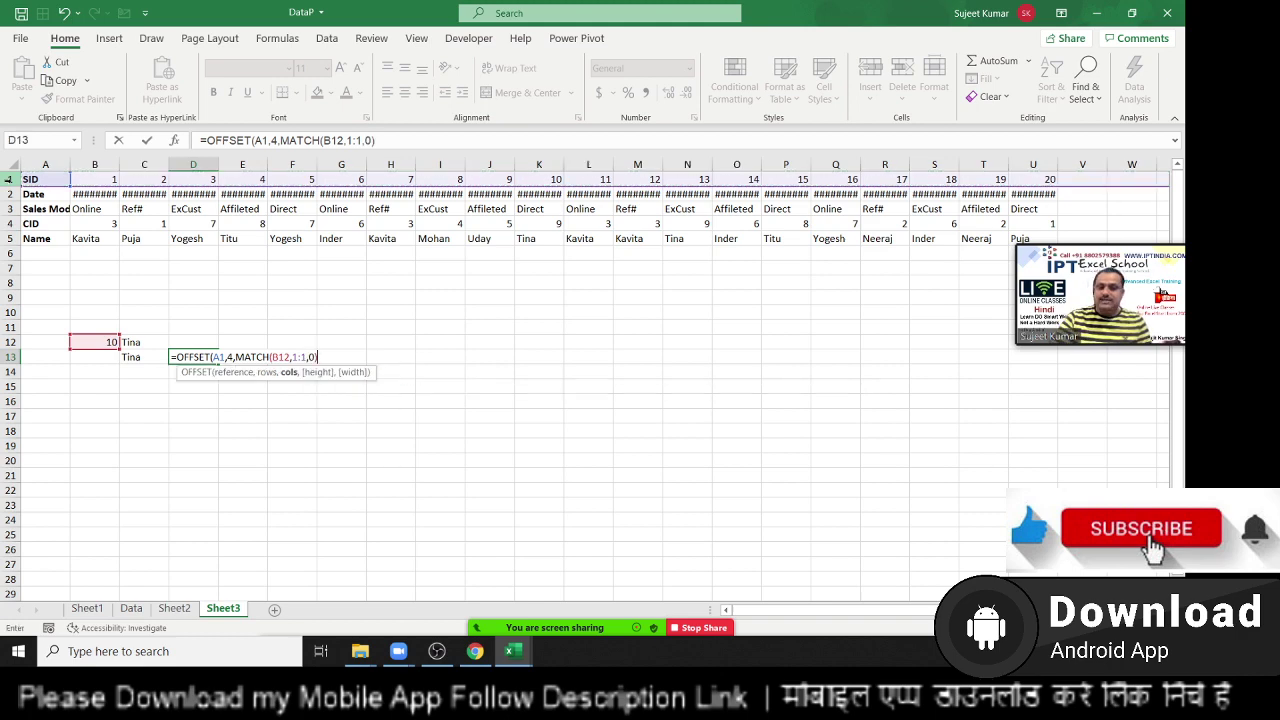
{"action": "type", "text": "-1"}
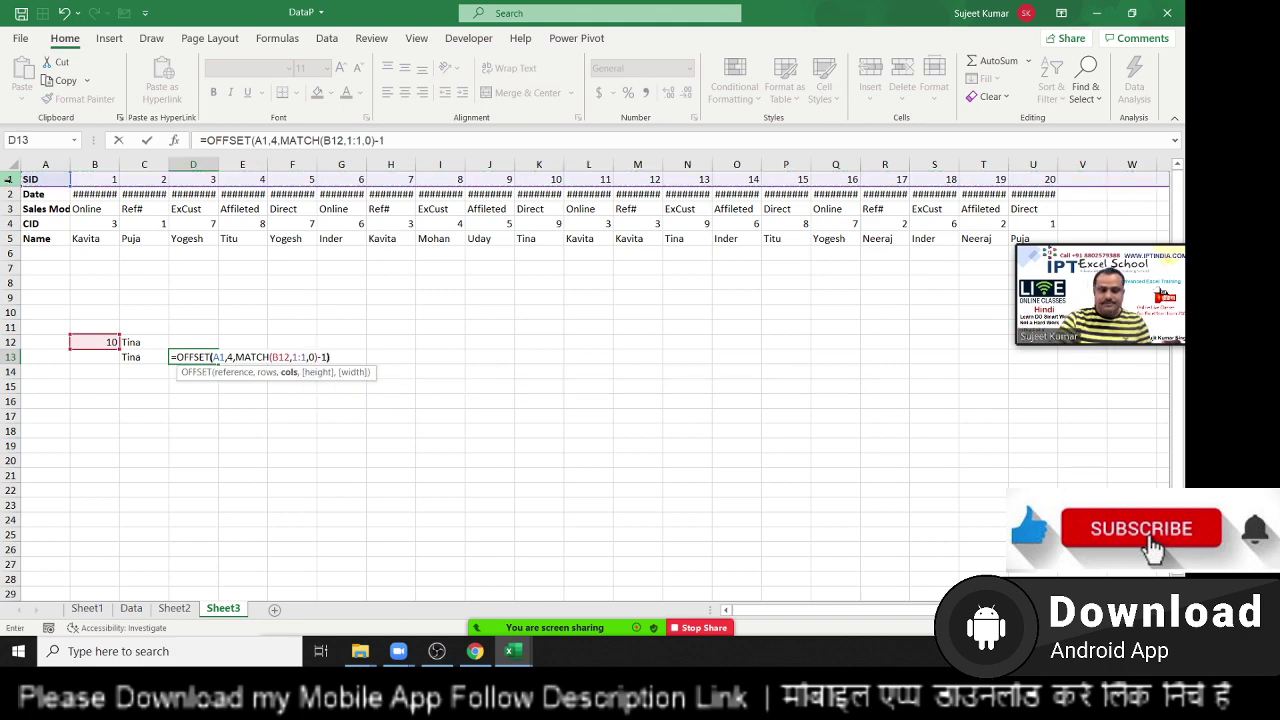
{"action": "key", "text": "ctrl+Return"}
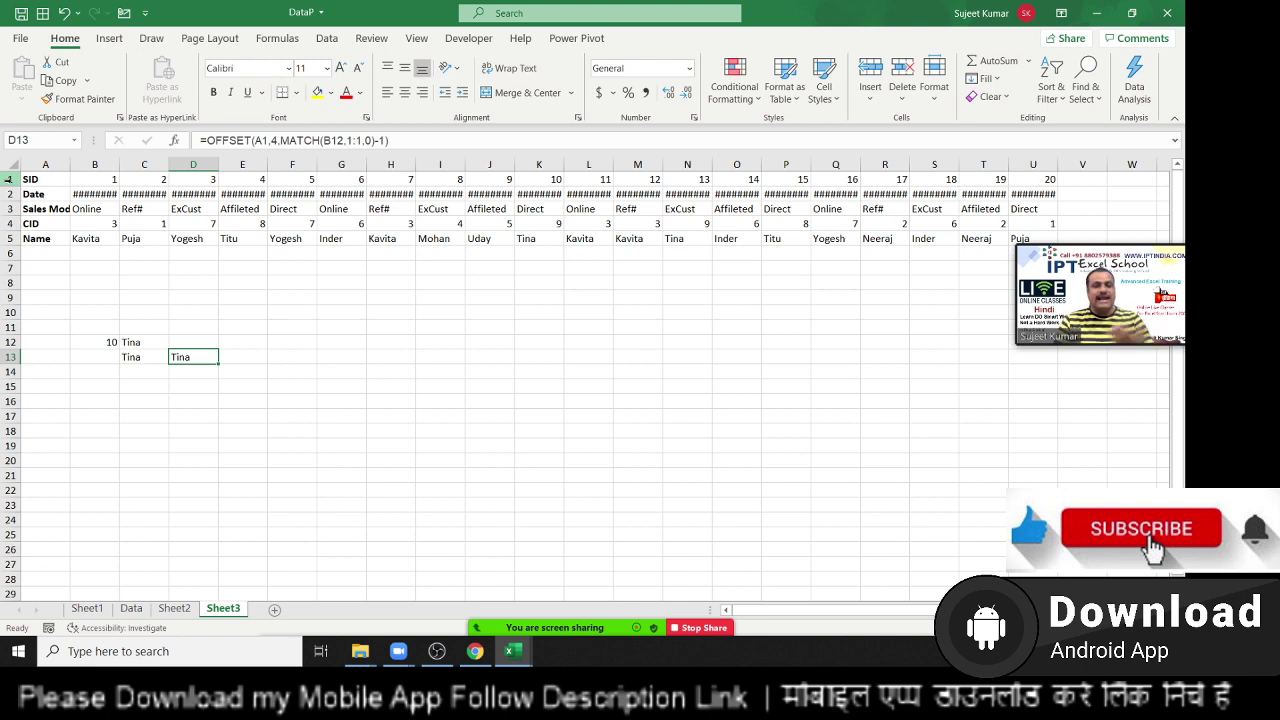
{"action": "left_click", "coordinate": [193, 371]}
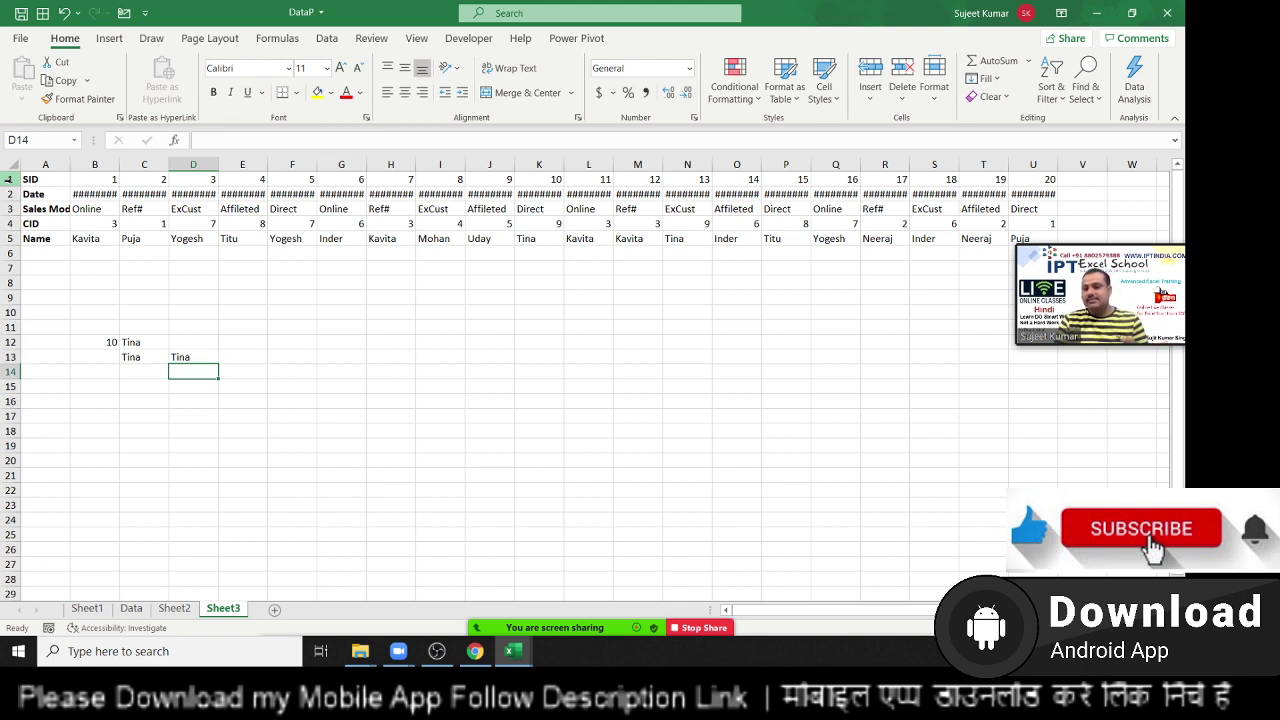
{"action": "double_click", "coordinate": [131, 342]}
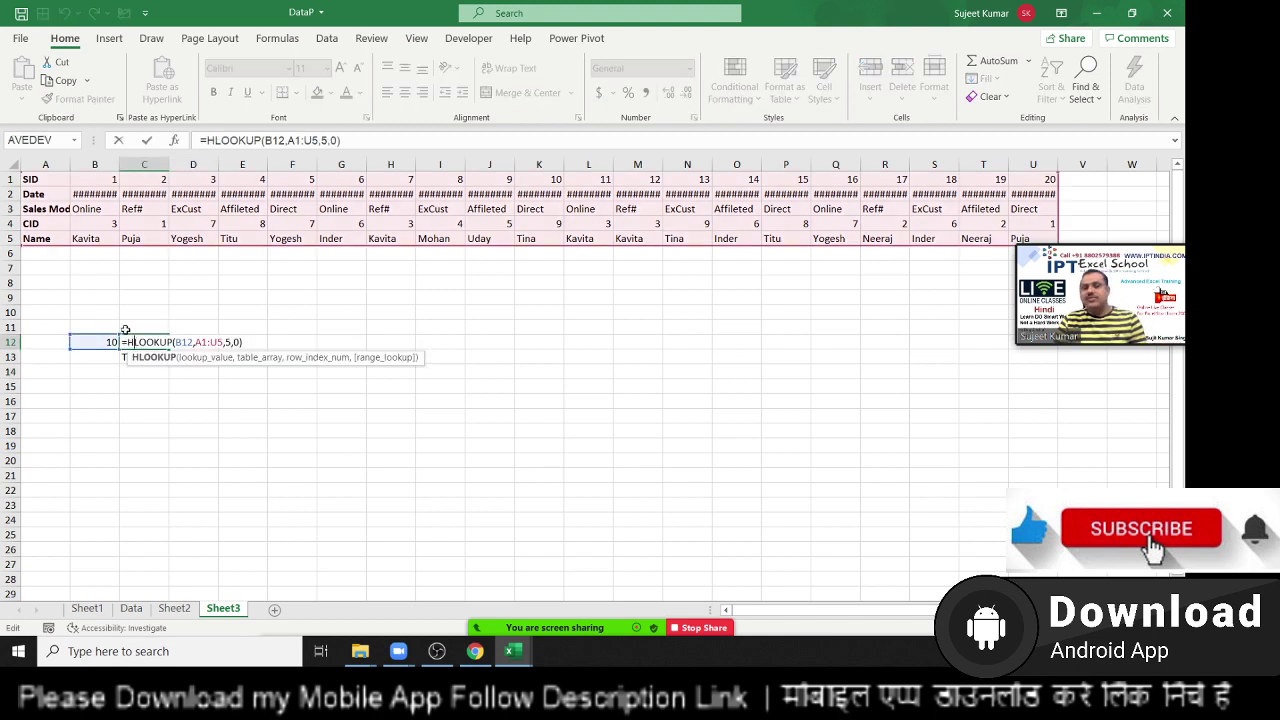
{"action": "key", "text": "ctrl+Return"}
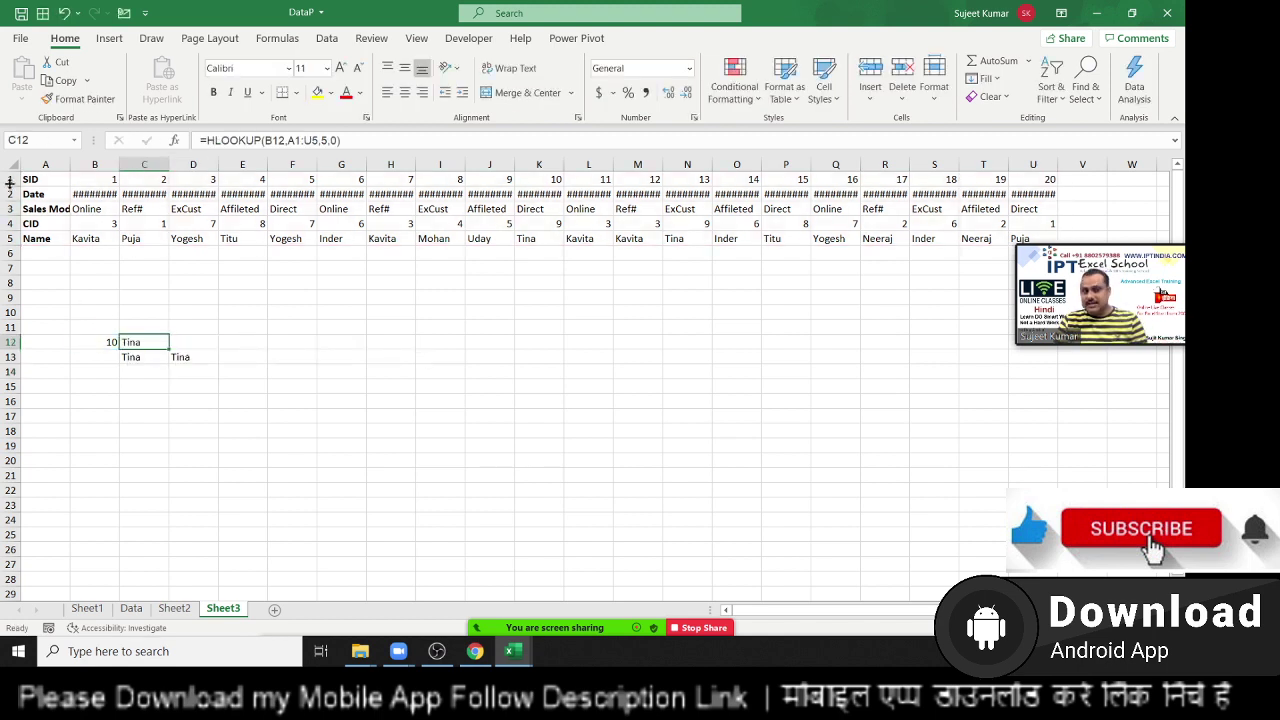
{"action": "left_click", "coordinate": [8, 180]}
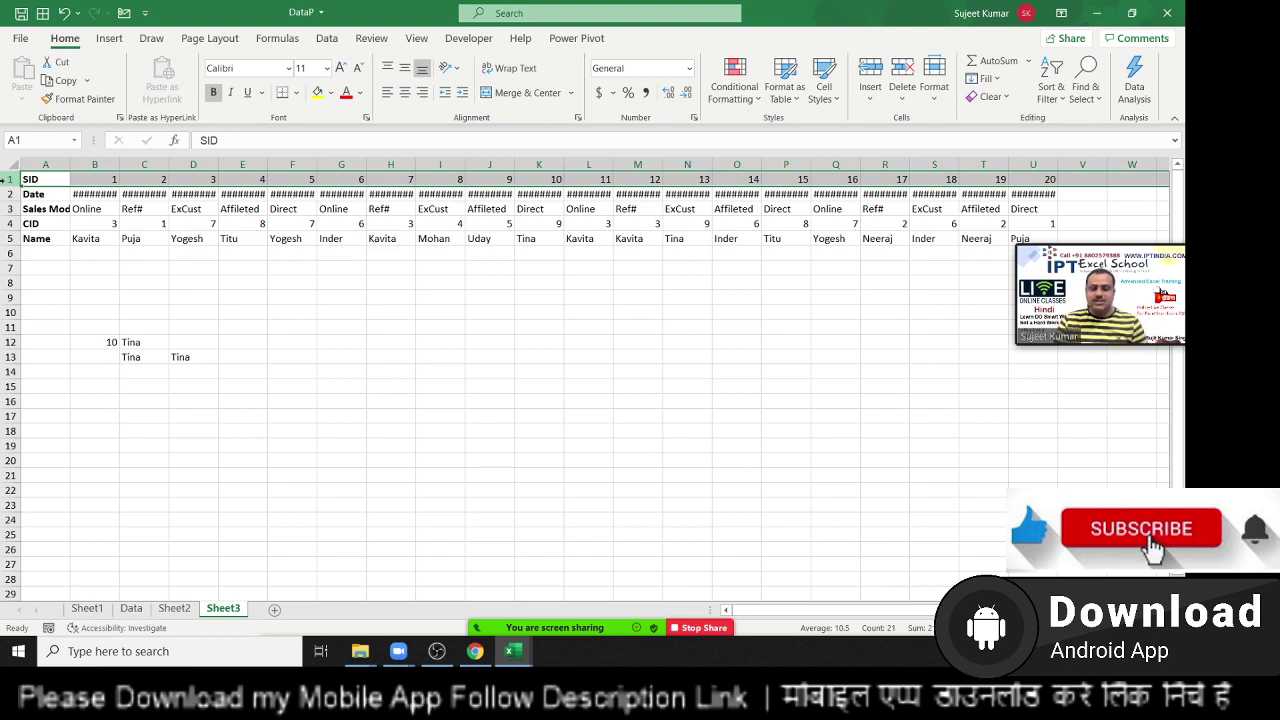
{"action": "left_click", "coordinate": [128, 355]}
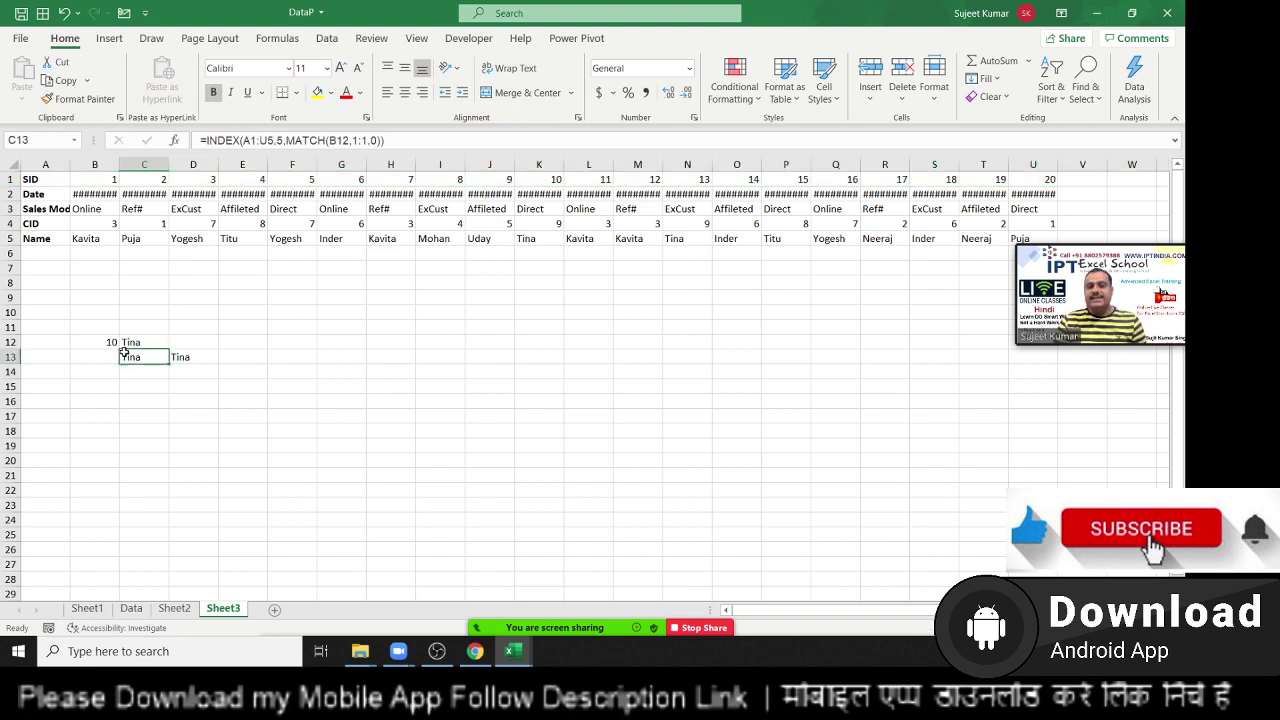
{"action": "left_click", "coordinate": [180, 360]}
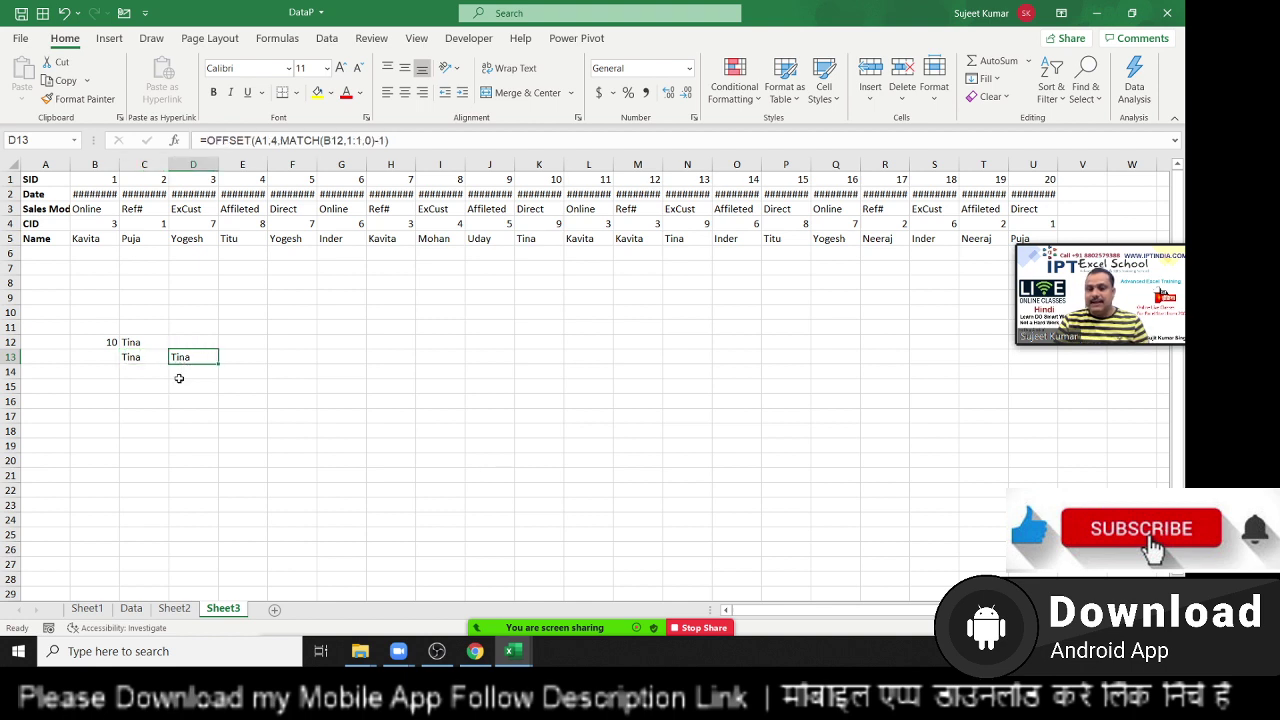
{"action": "left_click", "coordinate": [161, 379]}
- Enter =XLOOKUP(B12,A1:U1,A5:U5) in C14 to return Tina from the Name row
{"action": "type", "text": "="}
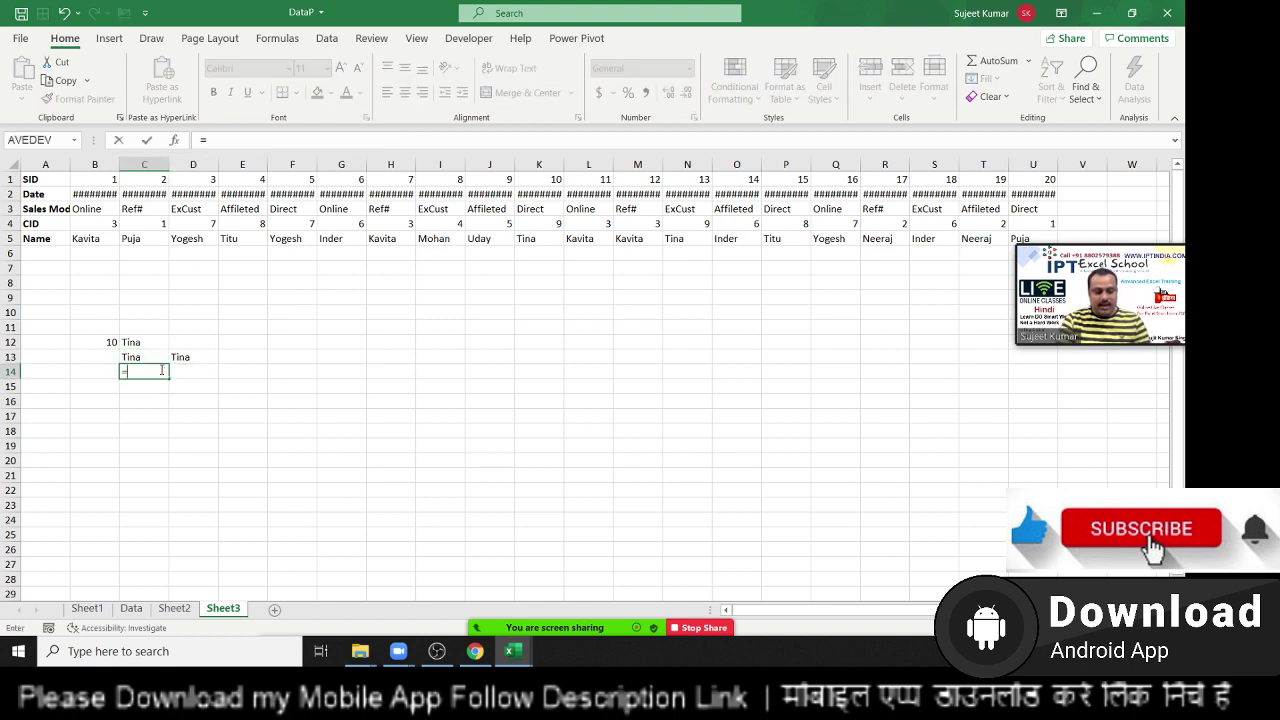
{"action": "type", "text": "xl"}
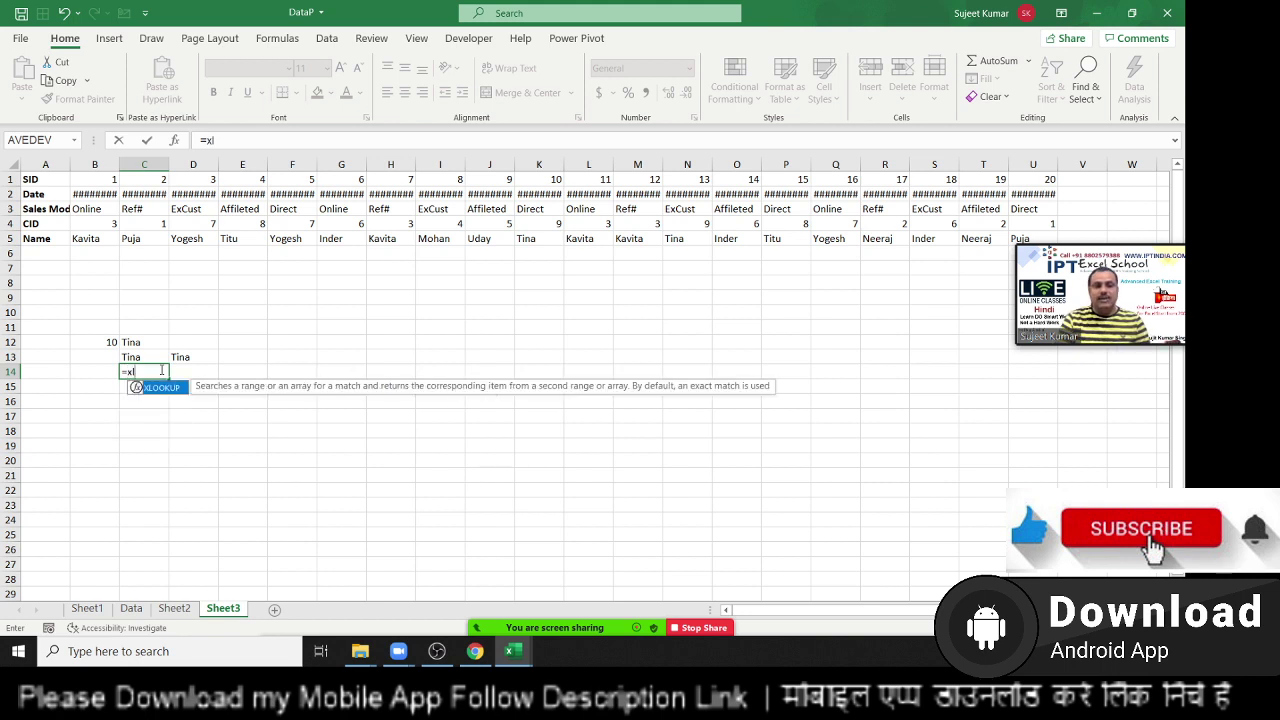
{"action": "key", "text": "Tab"}
{"action": "left_click", "coordinate": [106, 342]}
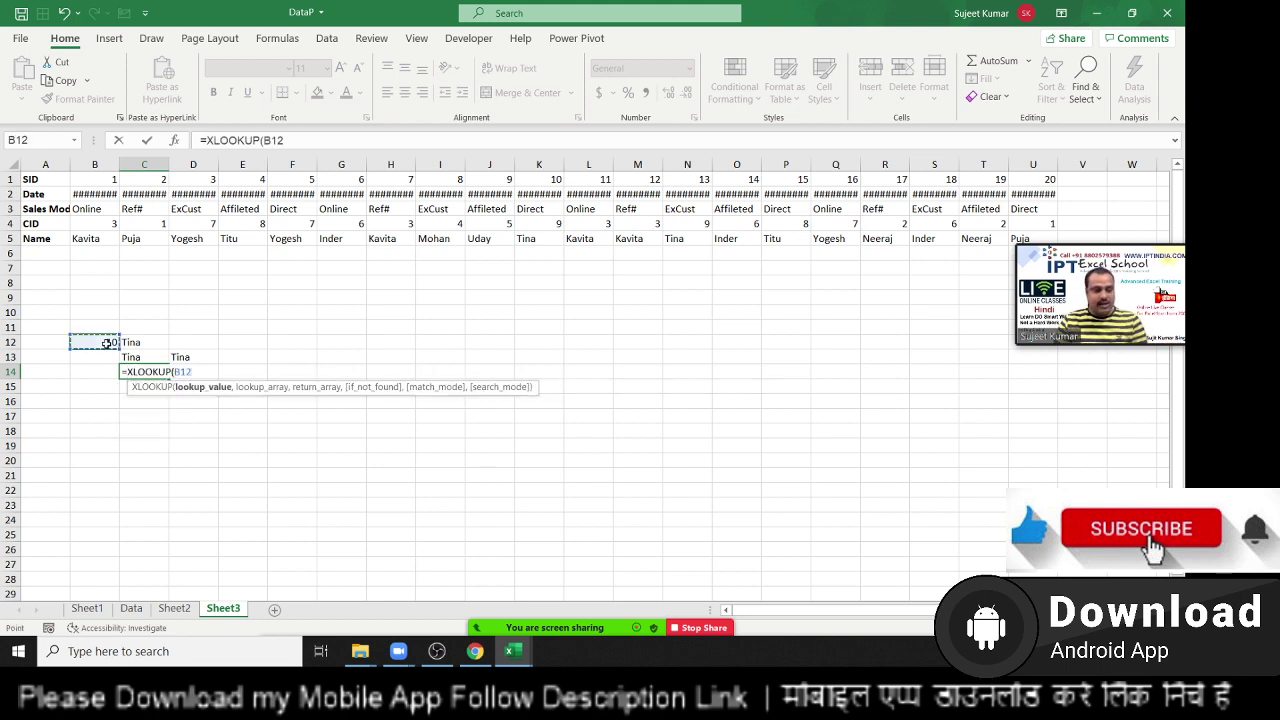
{"action": "type", "text": ","}
{"action": "mouse_move", "coordinate": [30, 179]}
{"action": "left_mouse_down"}
{"action": "mouse_move", "coordinate": [1062, 172]}
{"action": "mouse_move", "coordinate": [1051, 177]}
{"action": "left_mouse_up"}
{"action": "type", "text": ","}
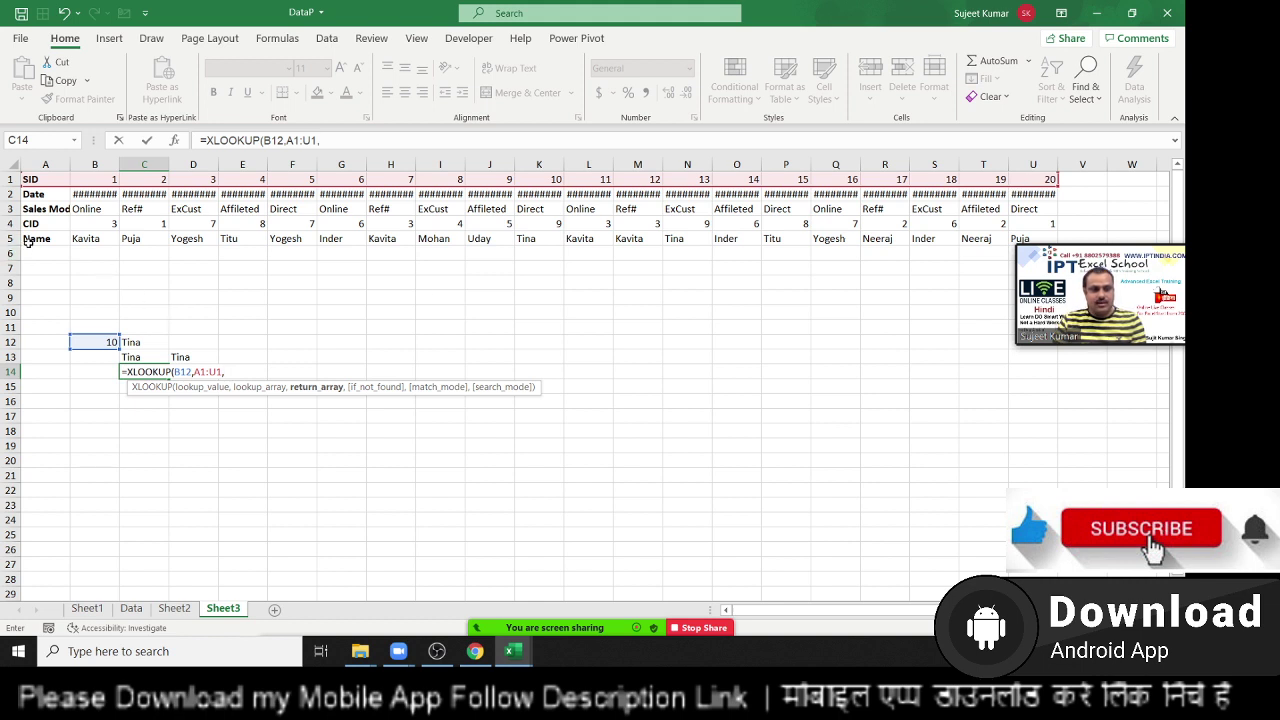
{"action": "left_click_drag", "start_coordinate": [30, 242], "coordinate": [1022, 238]}
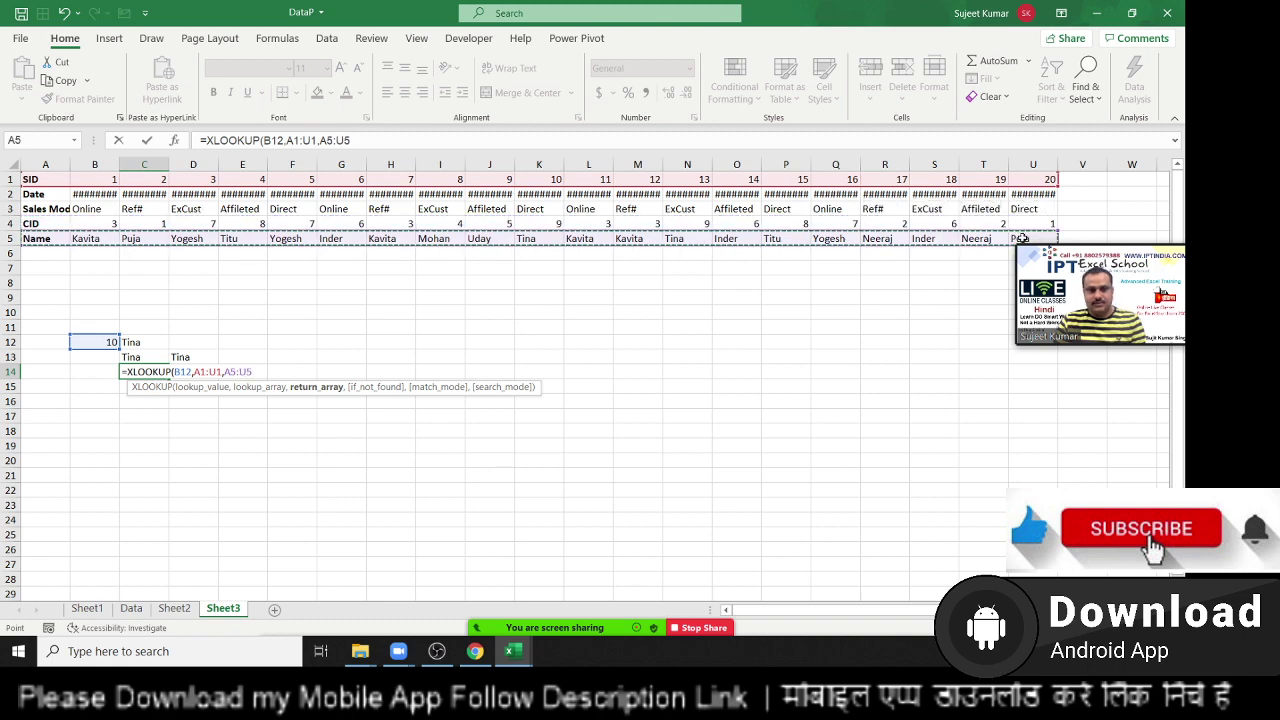
{"action": "key", "text": "Return"}
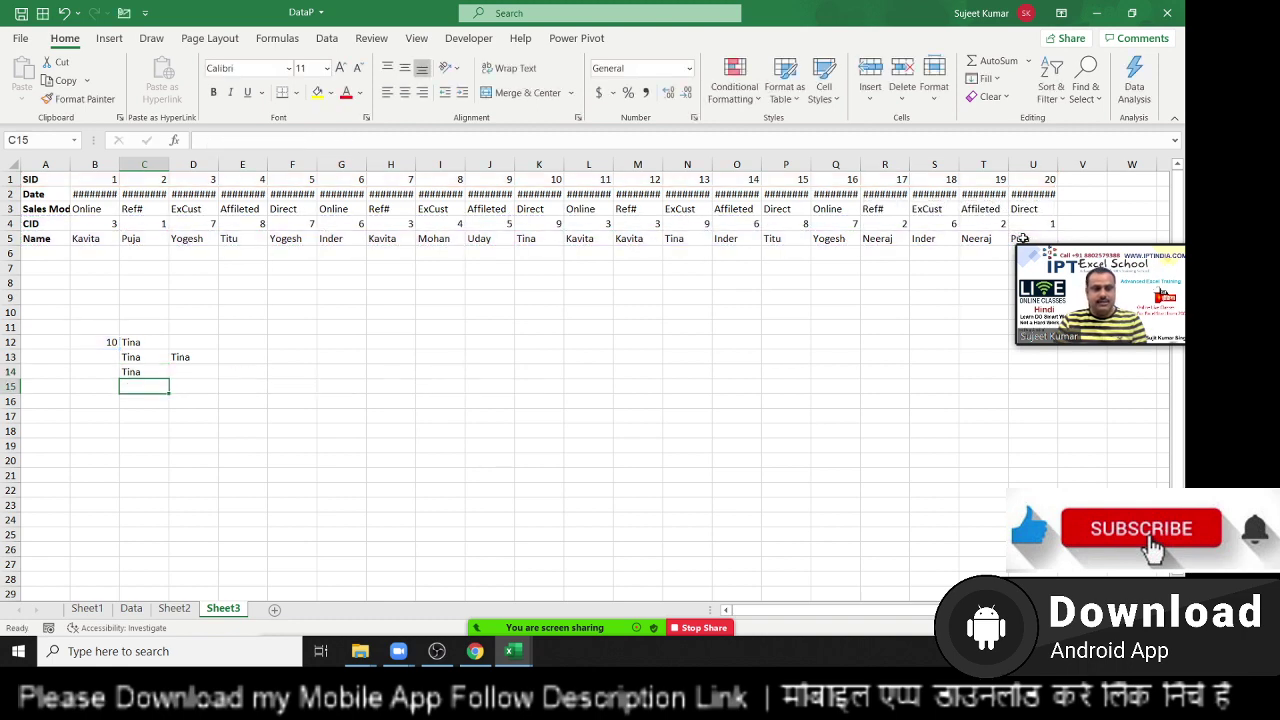
{"action": "key", "text": "Up"}
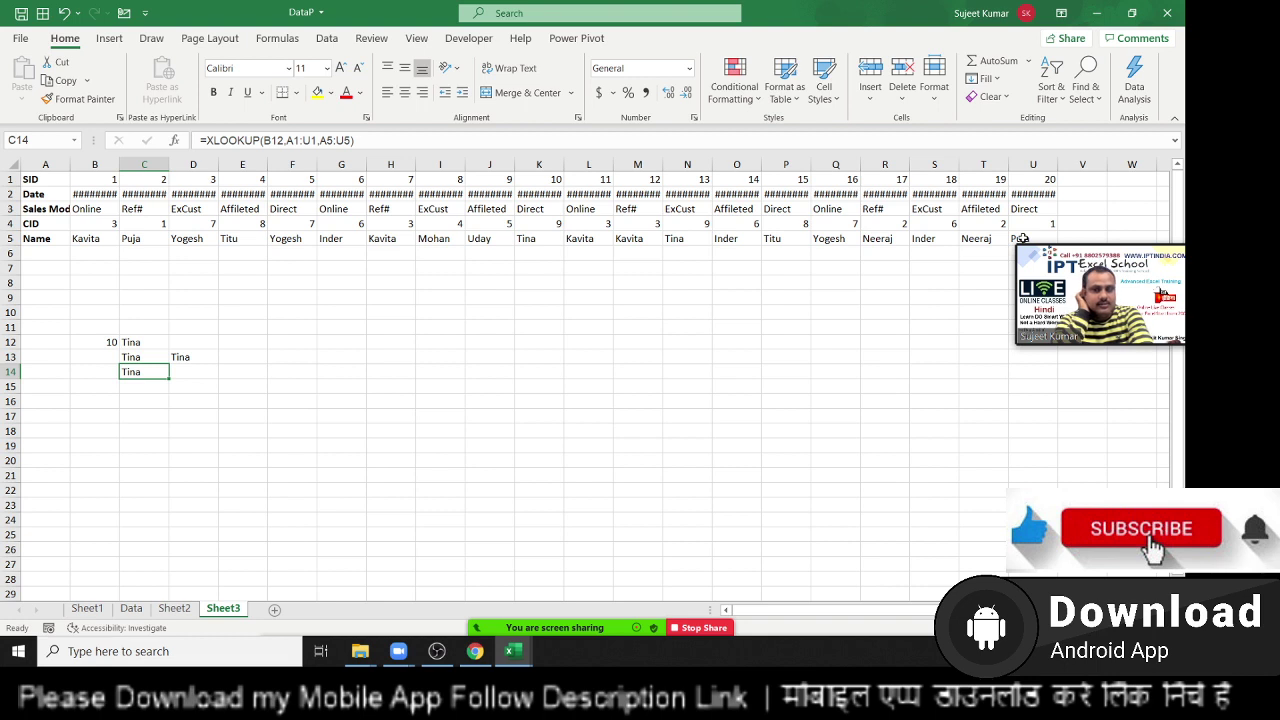